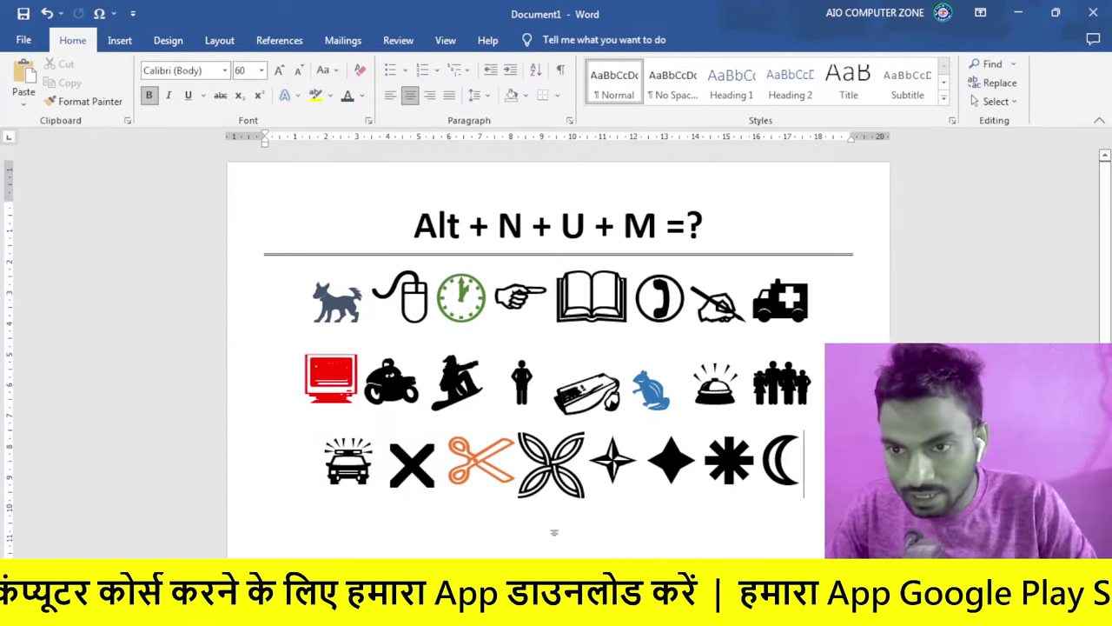
# - Add a 1 after the moon symbol and colour the book symbol red
pyautogui.write('1')
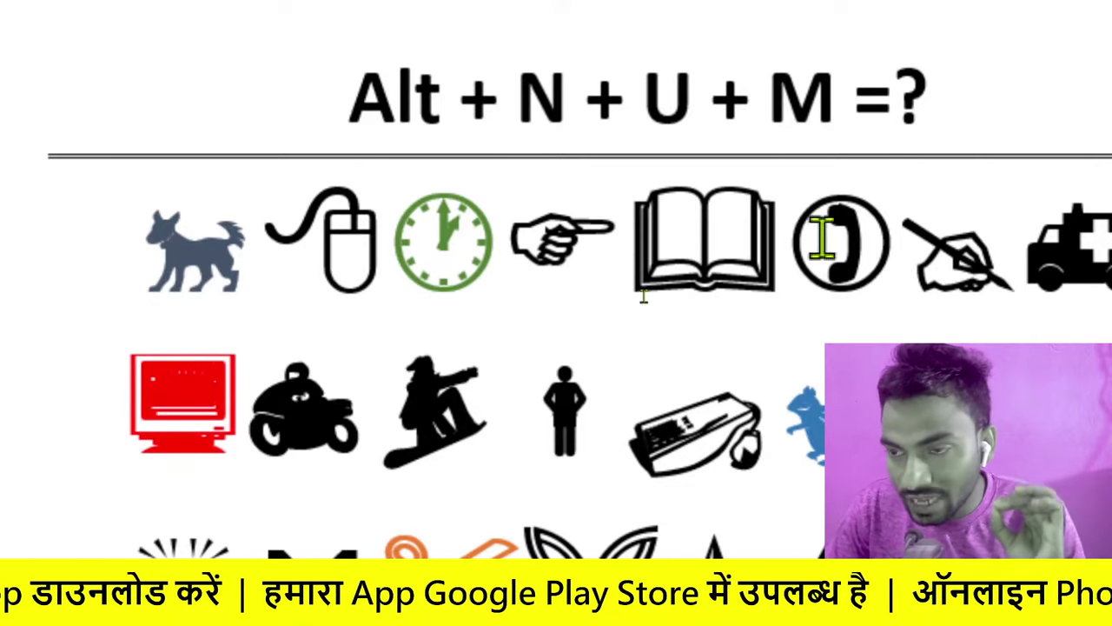
pyautogui.click(663, 237)
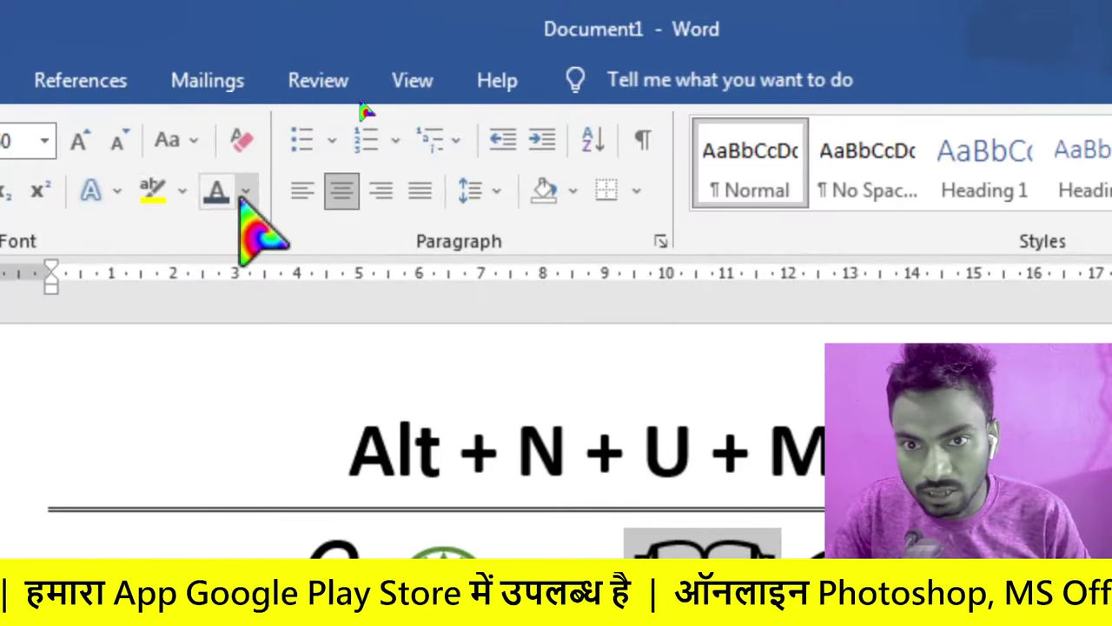
pyautogui.click(246, 191)
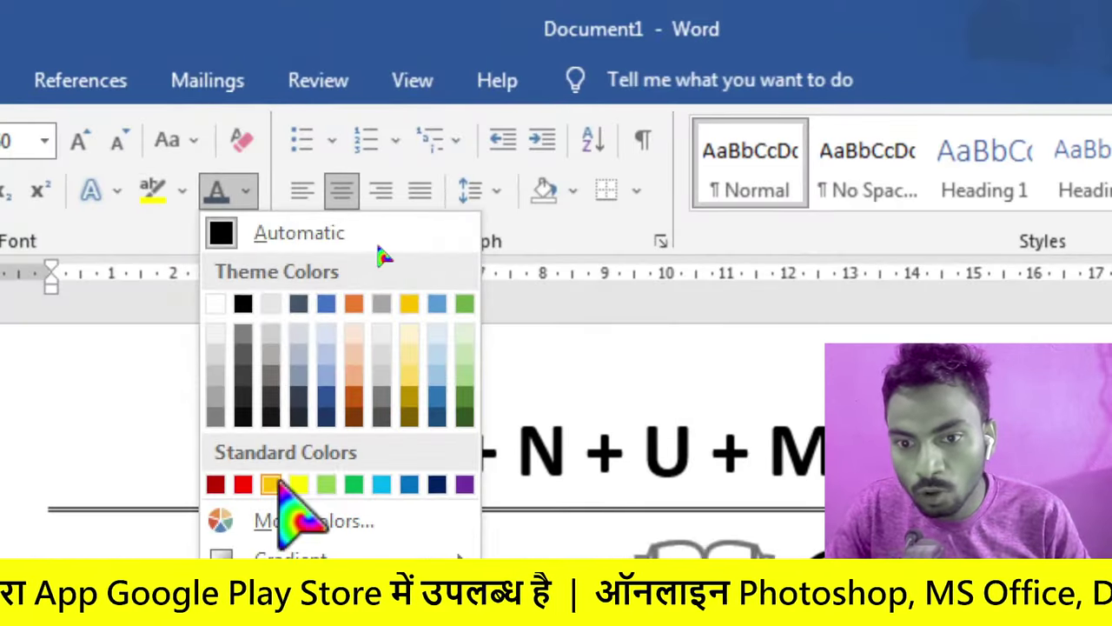
pyautogui.click(243, 484)
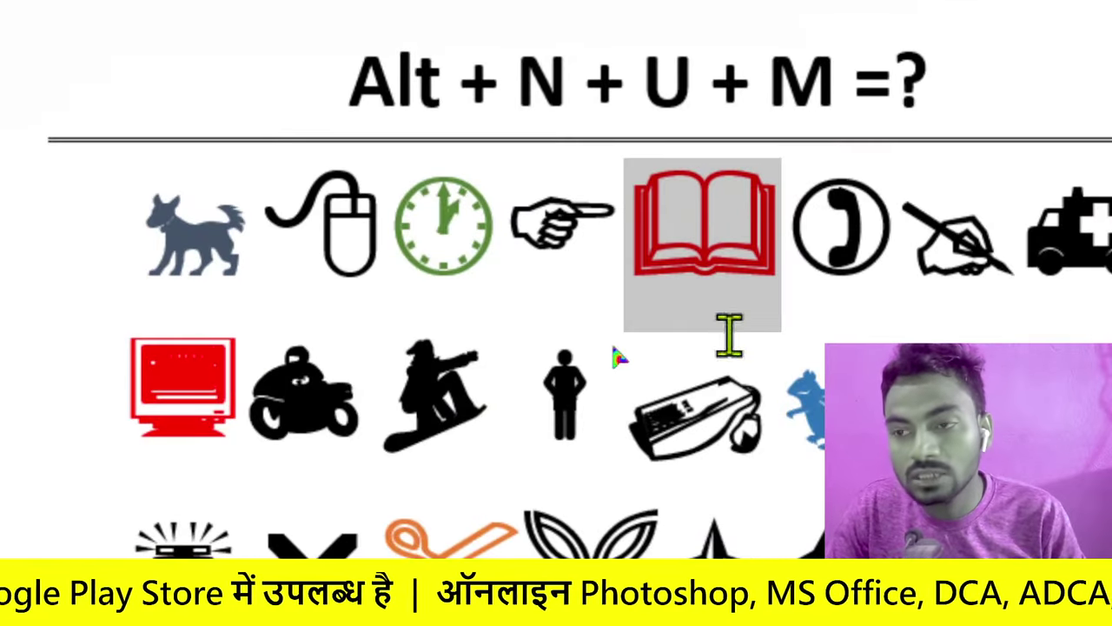
pyautogui.click(776, 272)
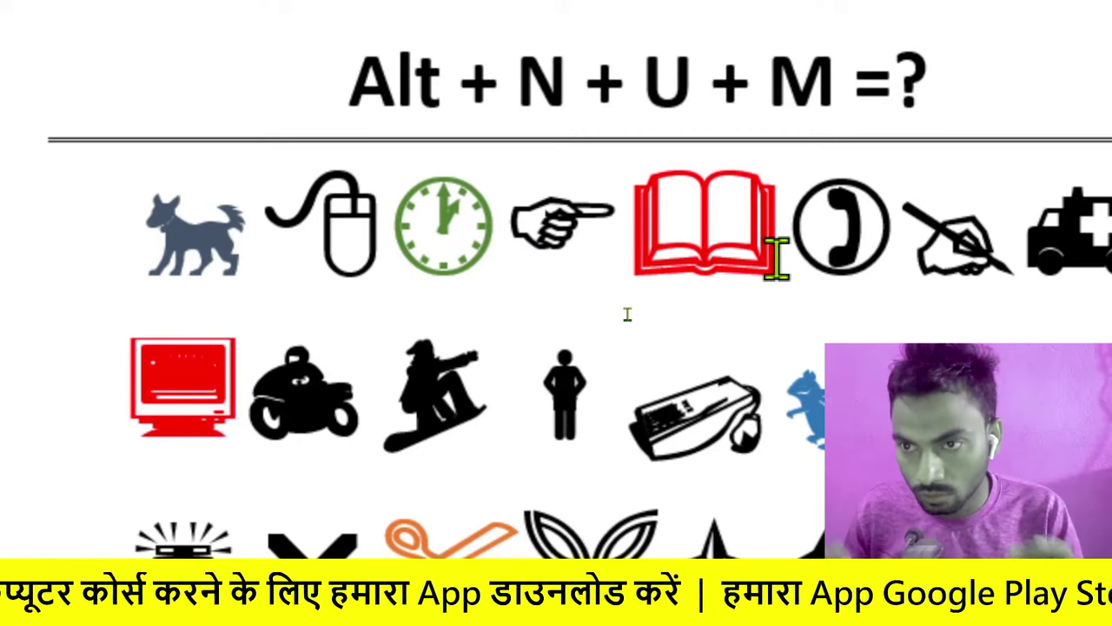
# - Type 'Apple' after the red book symbol and select the whole word
pyautogui.write('A')
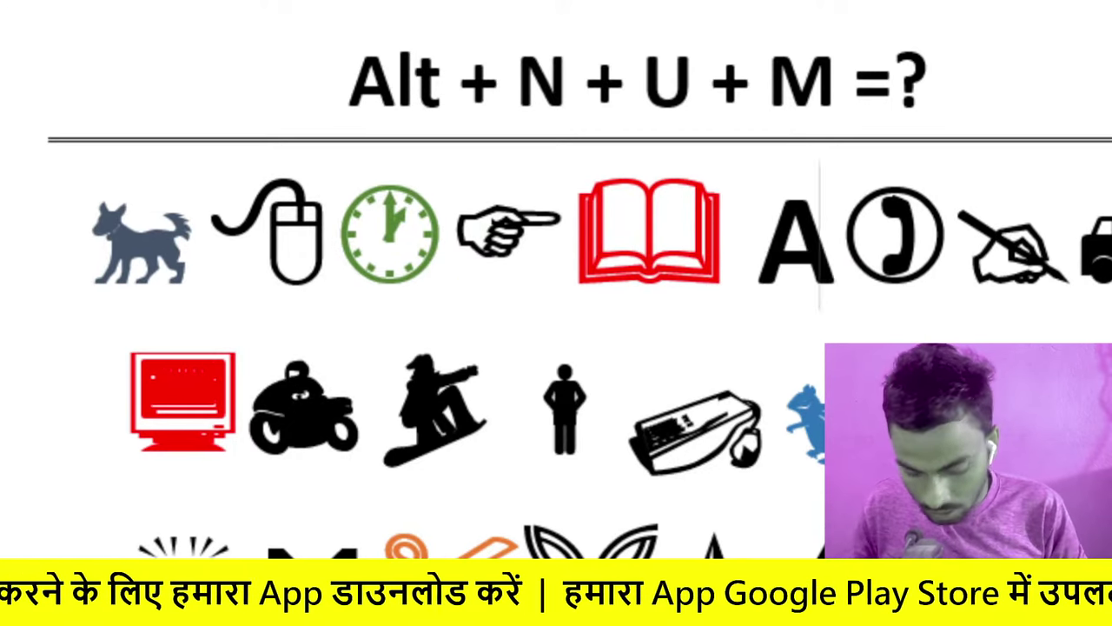
pyautogui.write('pple')
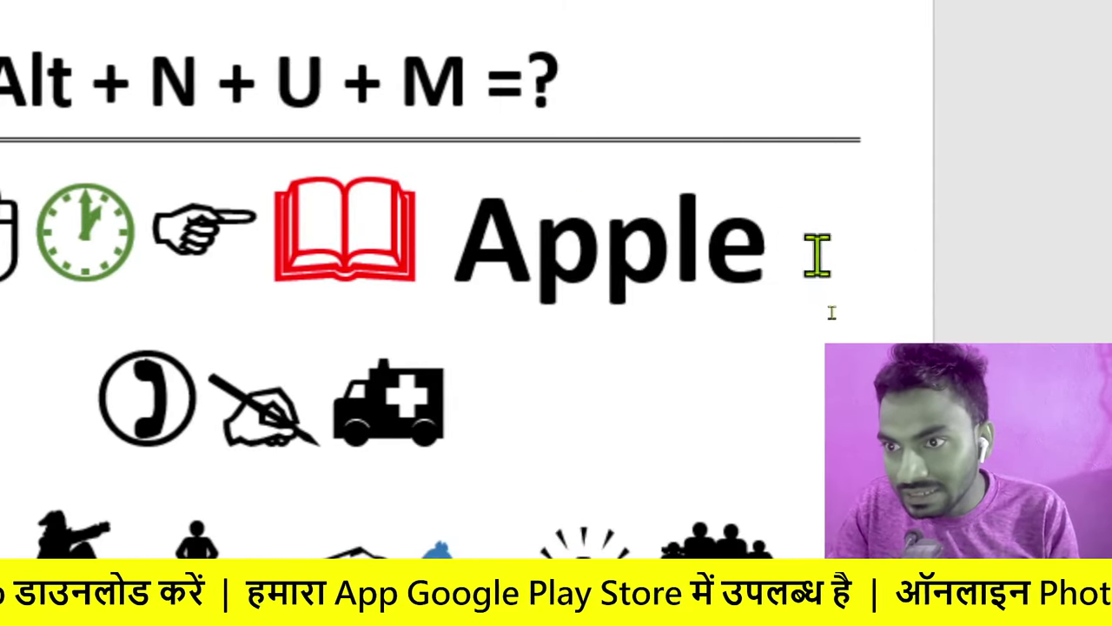
pyautogui.moveTo(798, 248); pyautogui.dragTo(526, 252)
pyautogui.scroll(-1, 565, 417)
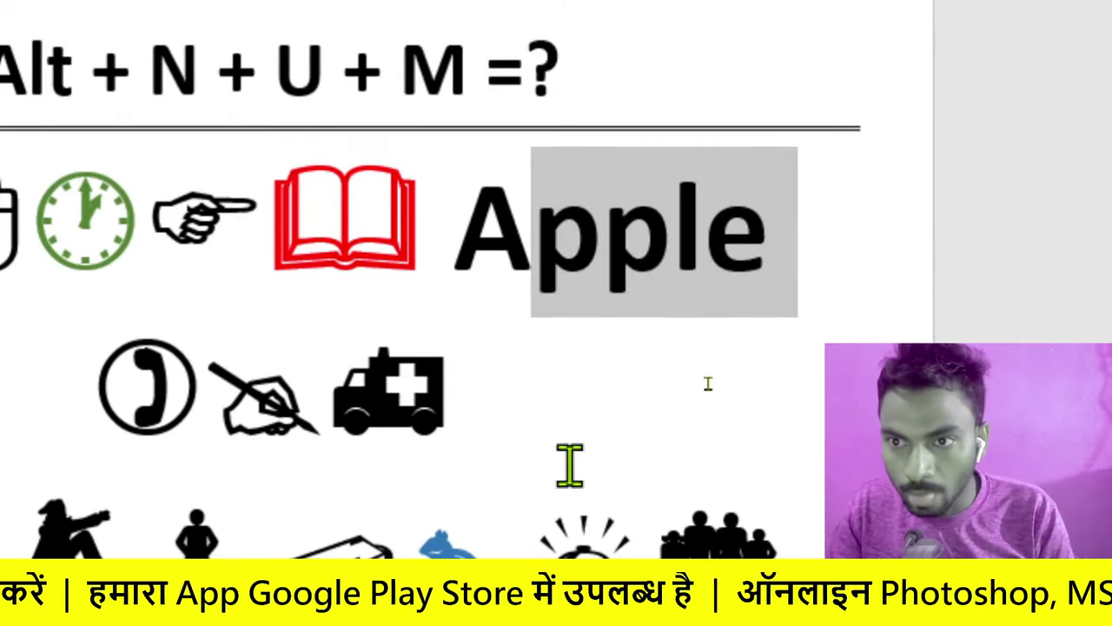
pyautogui.click(570, 380)
pyautogui.moveTo(834, 230); pyautogui.dragTo(489, 228)
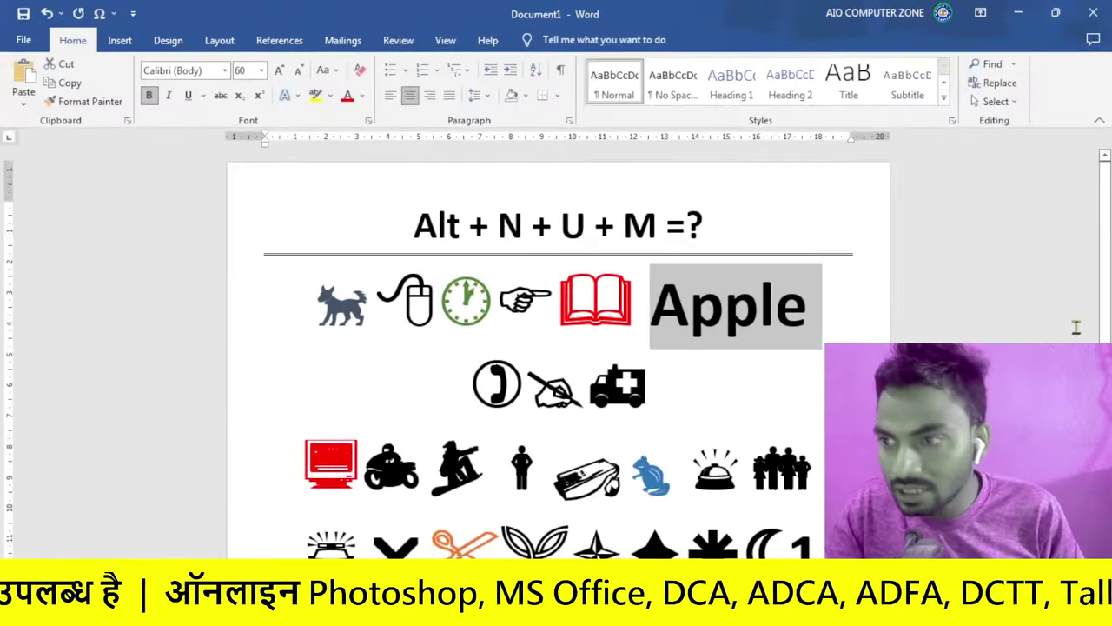
# - Make the police-car symbol in the last row green and italic
pyautogui.scroll(-4, 1106, 337)
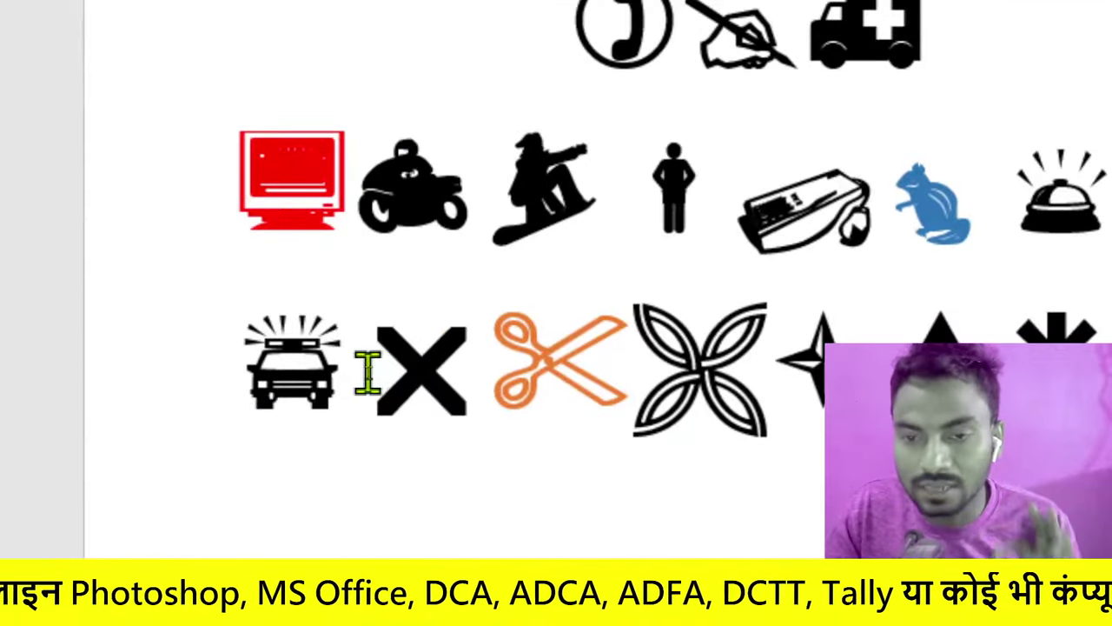
pyautogui.moveTo(368, 374); pyautogui.dragTo(224, 374)
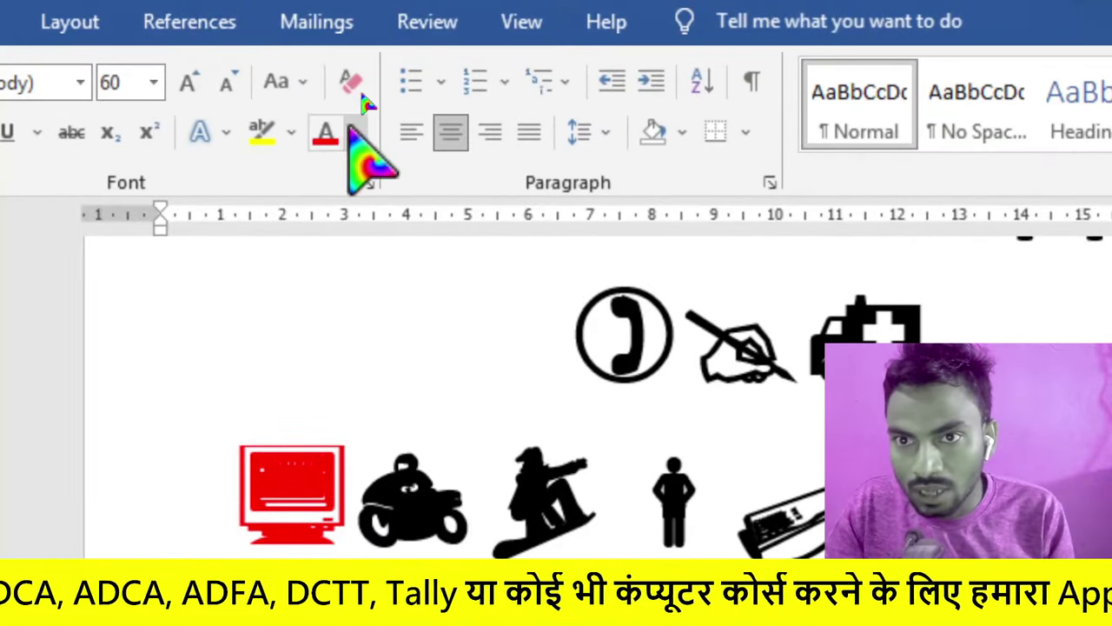
pyautogui.click(358, 128)
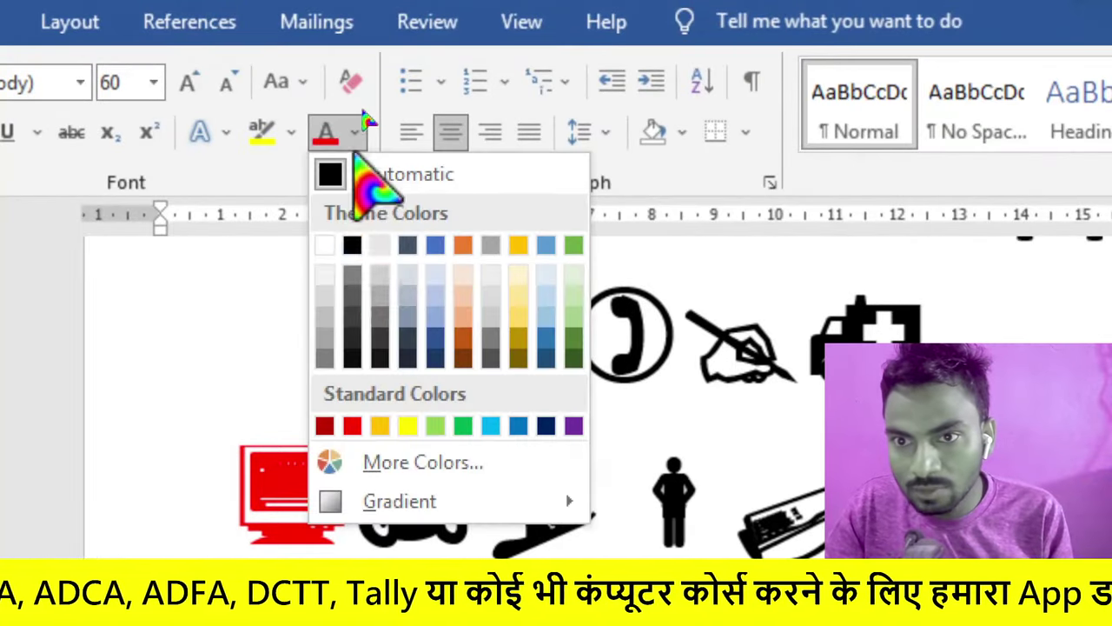
pyautogui.click(463, 425)
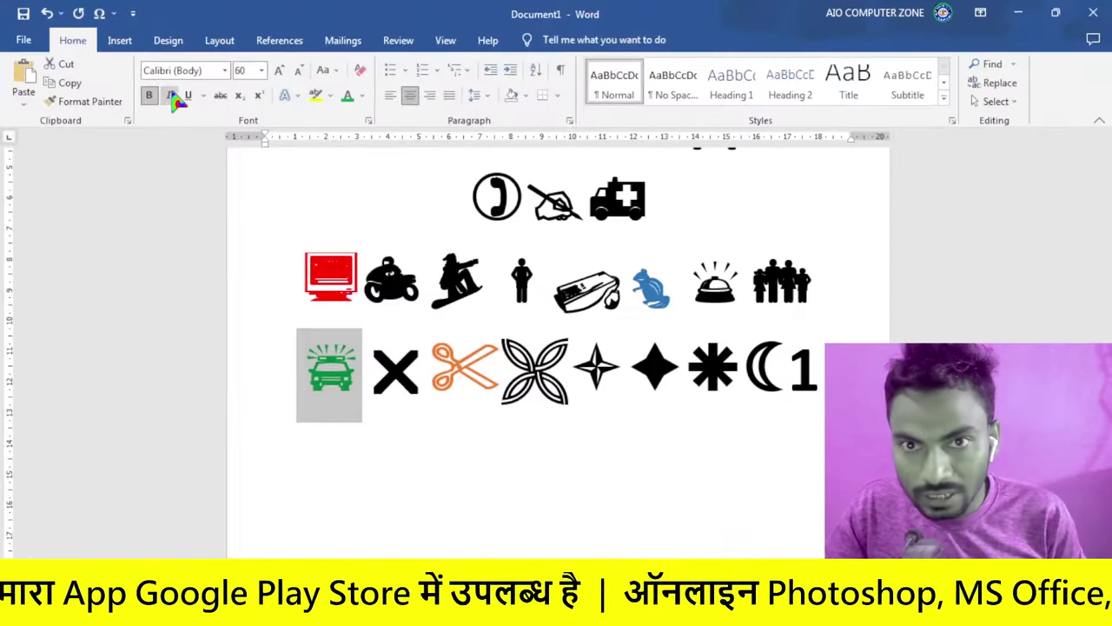
pyautogui.click(171, 95)
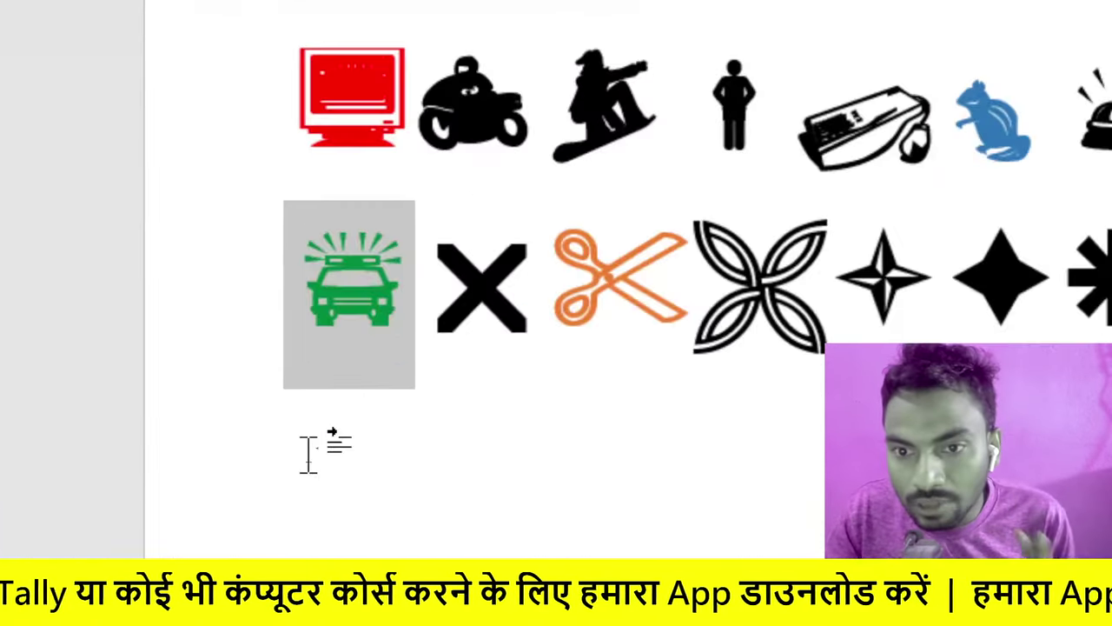
# - Remove the phone symbol from its place beside the writing hand
pyautogui.click(474, 522)
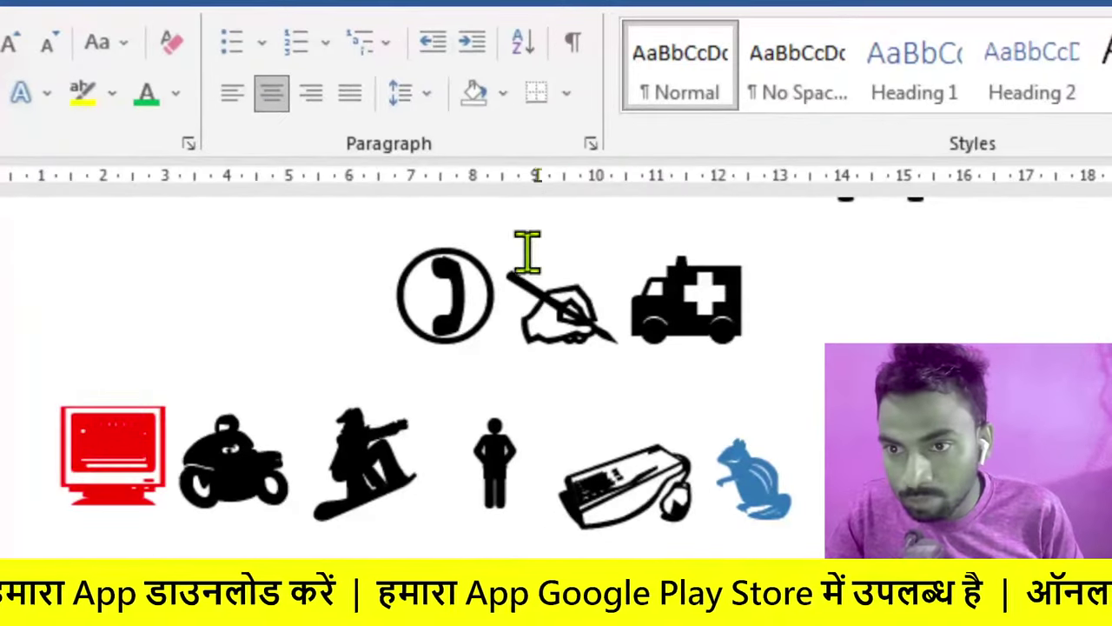
pyautogui.click(533, 198)
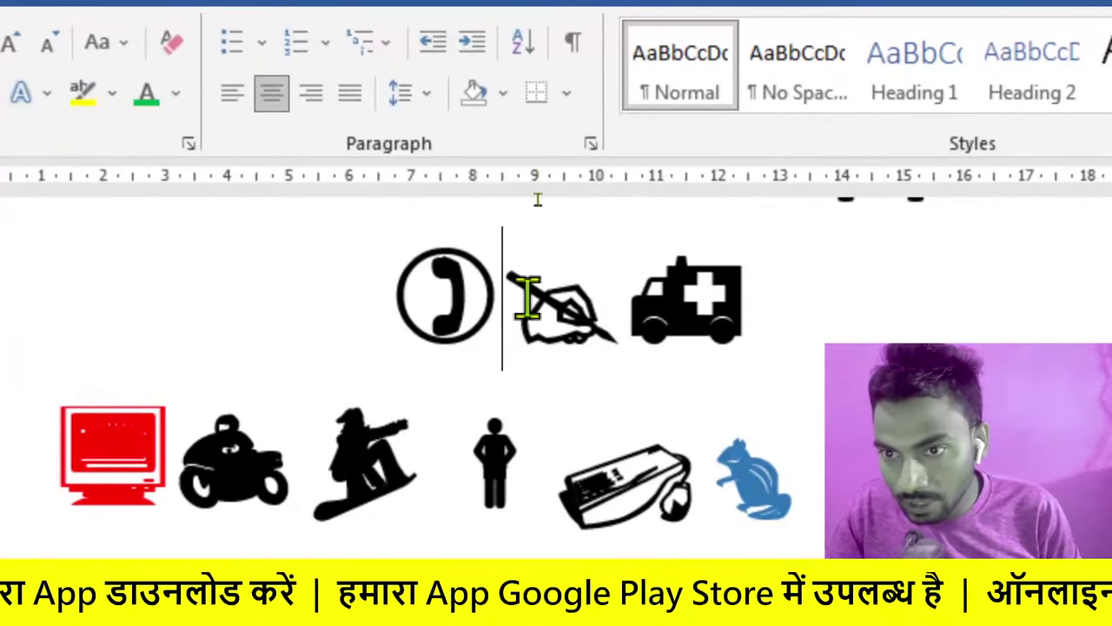
pyautogui.press('BackSpace')
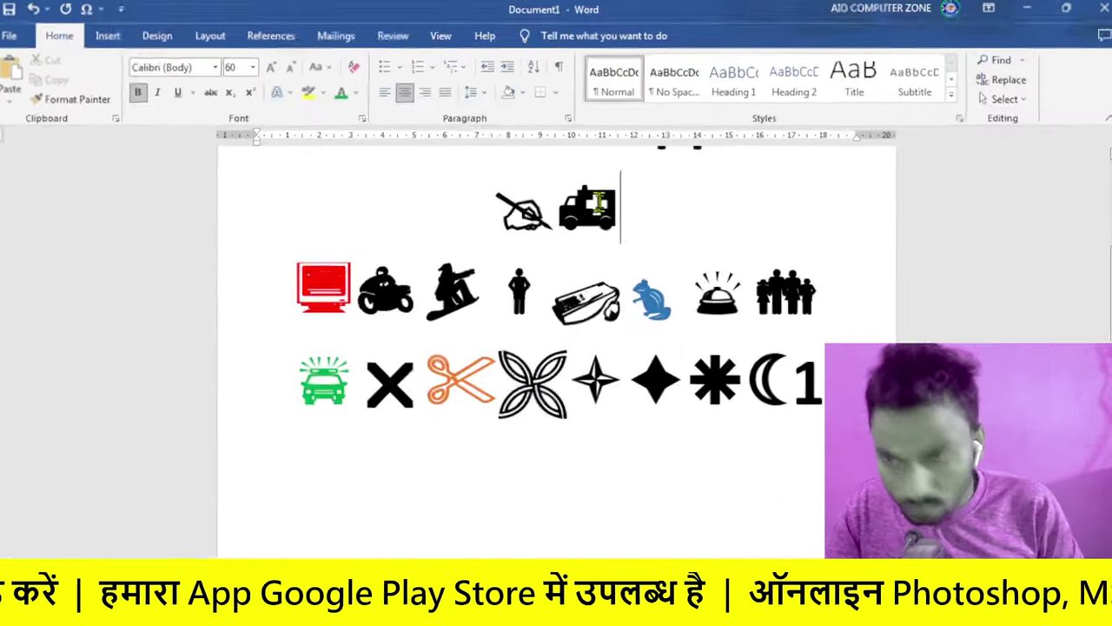
pyautogui.scroll(2, 566, 360)
pyautogui.scroll(1, 566, 361)
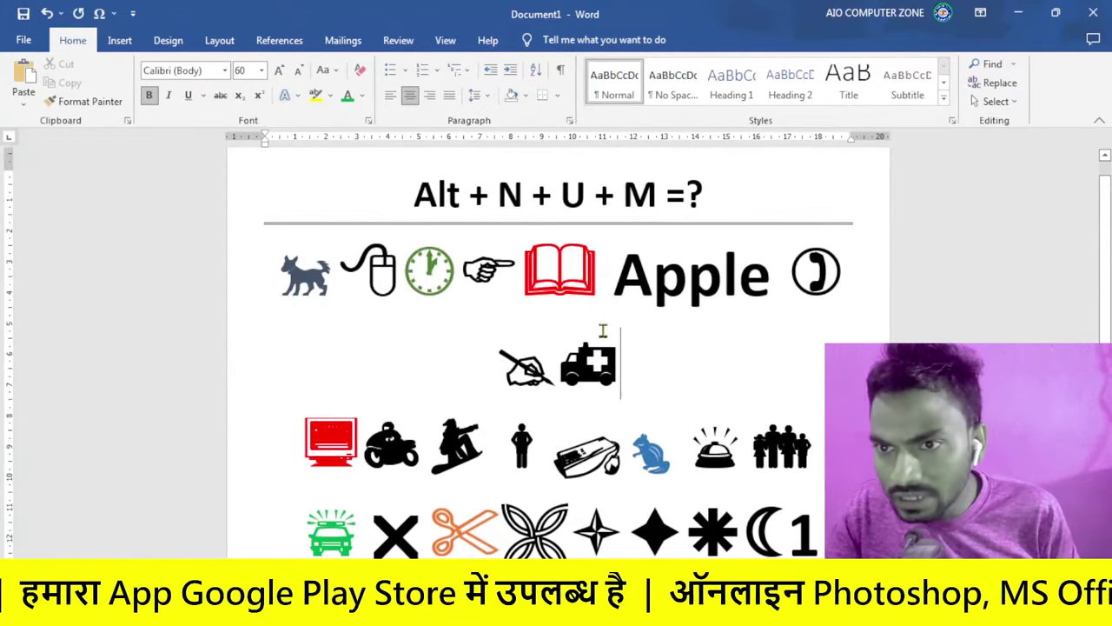
pyautogui.scroll(-2, 566, 361)
pyautogui.scroll(-2, 565, 361)
pyautogui.scroll(2, 548, 356)
pyautogui.scroll(2, 556, 321)
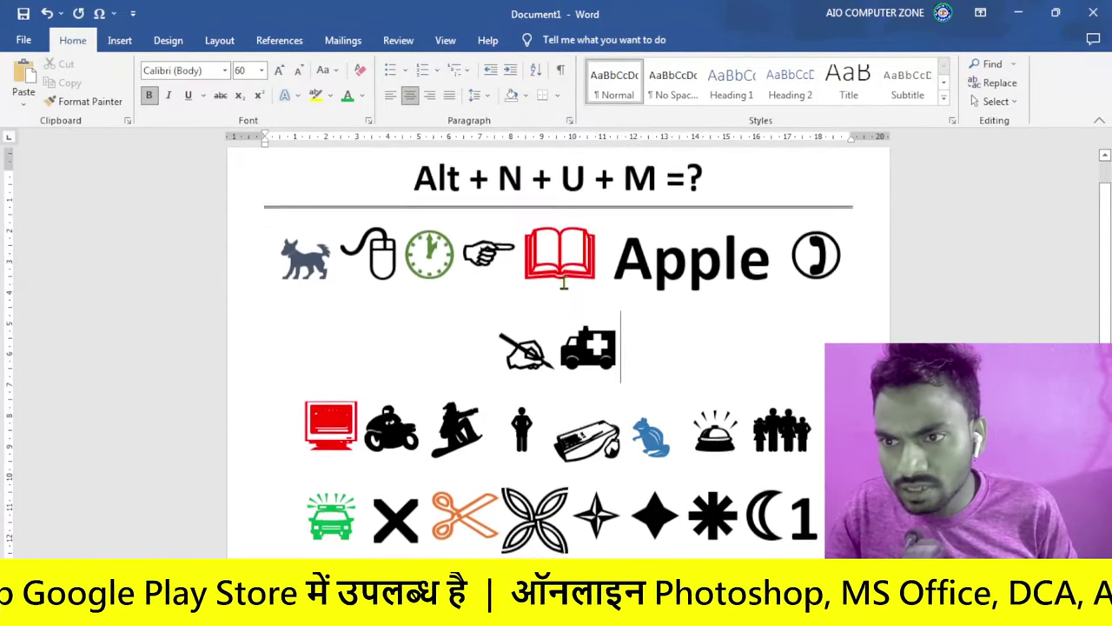
pyautogui.hotkey('ctrl', 'z')
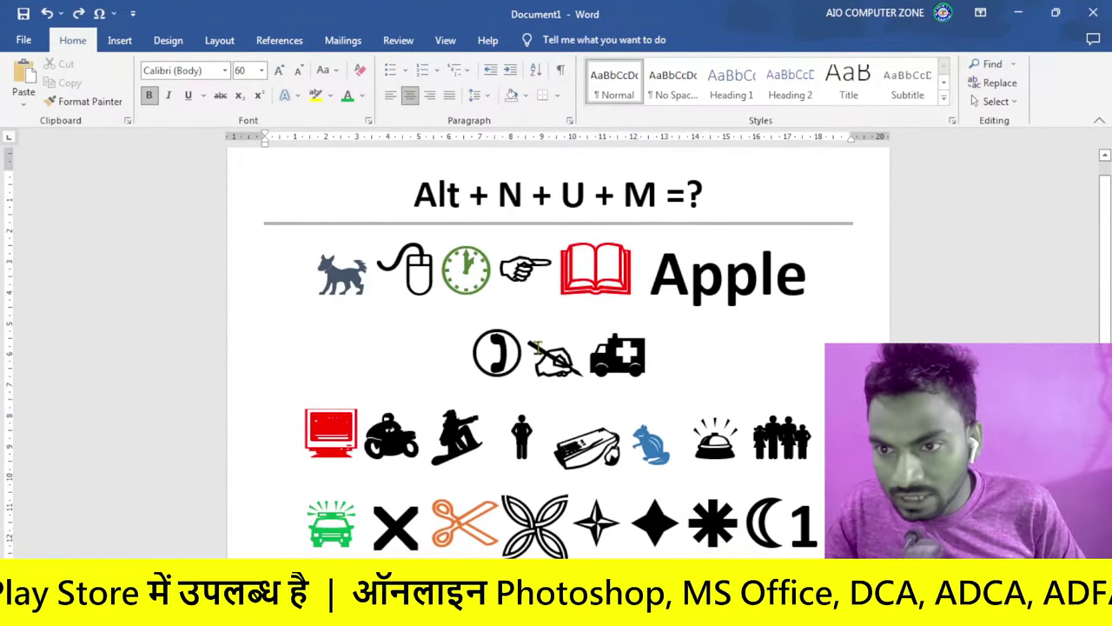
pyautogui.click(489, 350)
pyautogui.press('Delete')
pyautogui.scroll(-5, 481, 413)
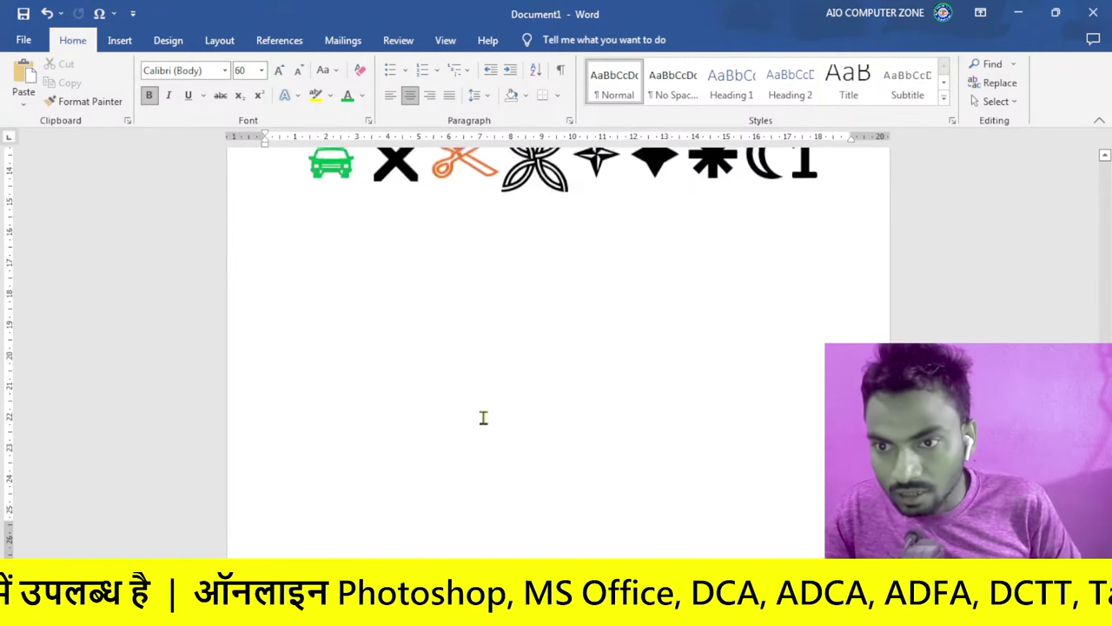
pyautogui.scroll(1, 469, 399)
pyautogui.scroll(3, 466, 397)
# - Paste the phone symbol on the empty line below the rows and shrink it
pyautogui.click(577, 444)
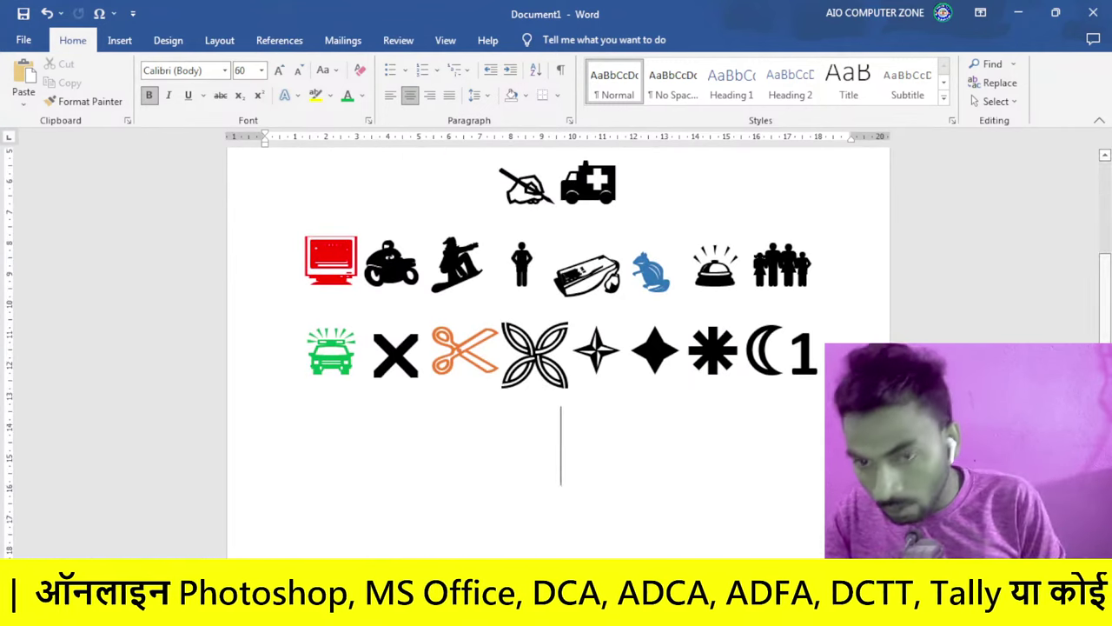
pyautogui.hotkey('ctrl', 'v')
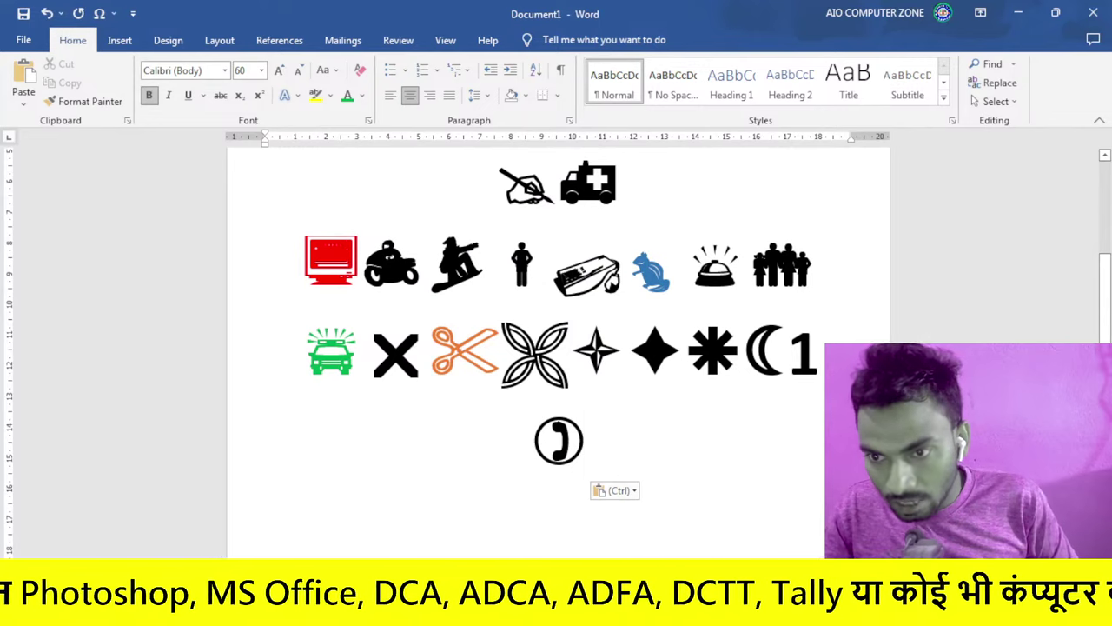
pyautogui.press('ctrl')
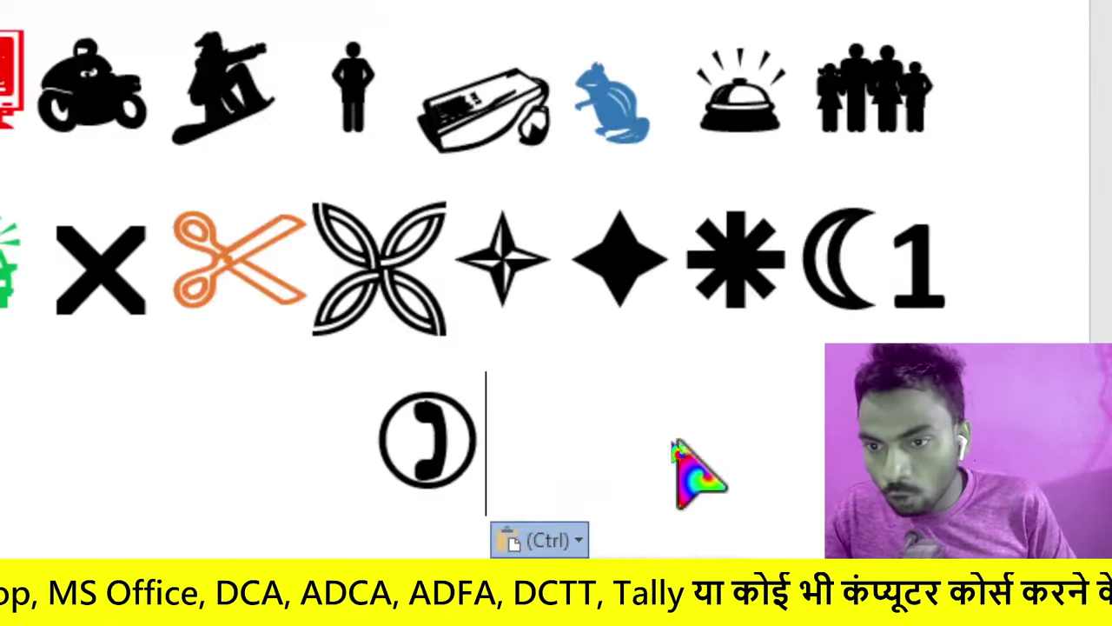
pyautogui.moveTo(484, 424); pyautogui.dragTo(388, 424)
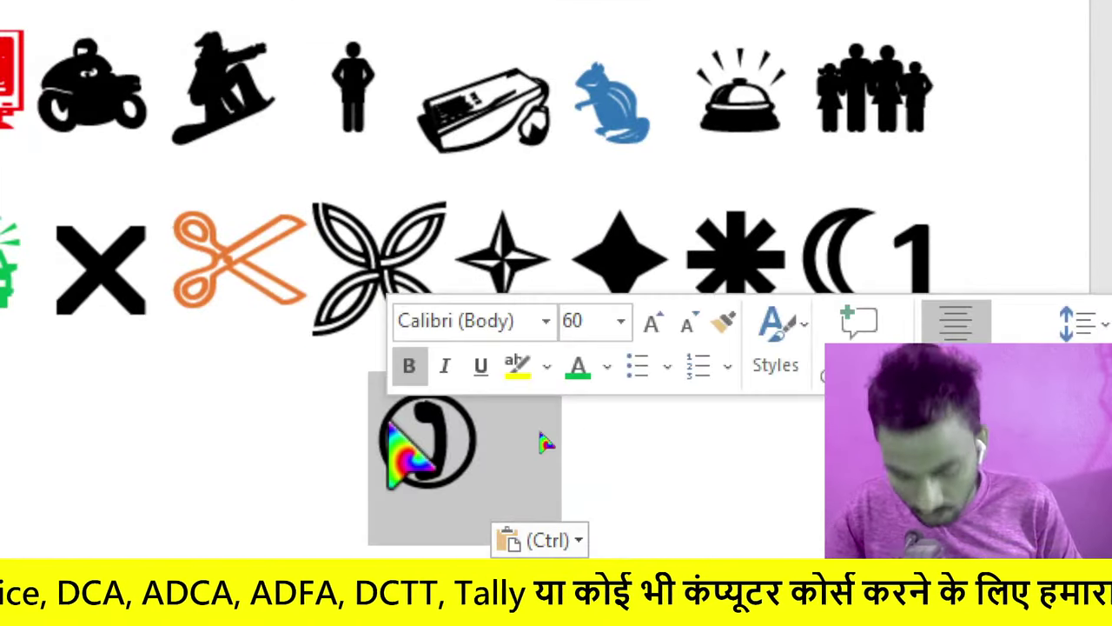
pyautogui.hotkey('ctrl', 'shift', ',')
pyautogui.hotkey('ctrl', 'shift', ',')
pyautogui.hotkey('ctrl', 'shift', ',')
pyautogui.hotkey('ctrl', 'shift', ',')
pyautogui.hotkey('ctrl', 'shift', ',')
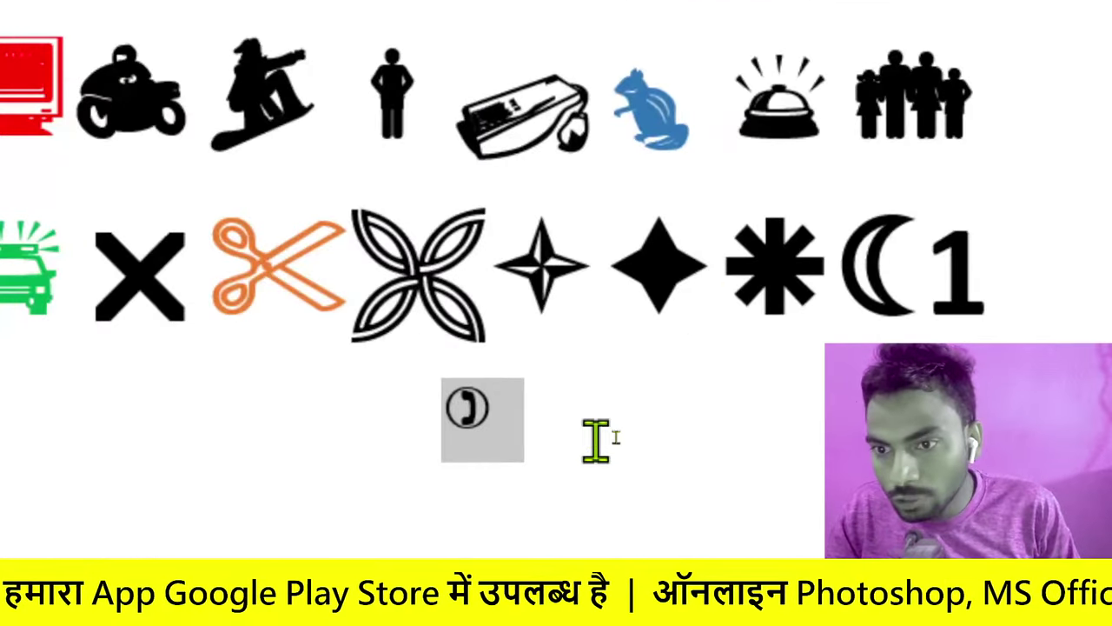
# - Type a phone number after the small phone symbol
pyautogui.click(629, 435)
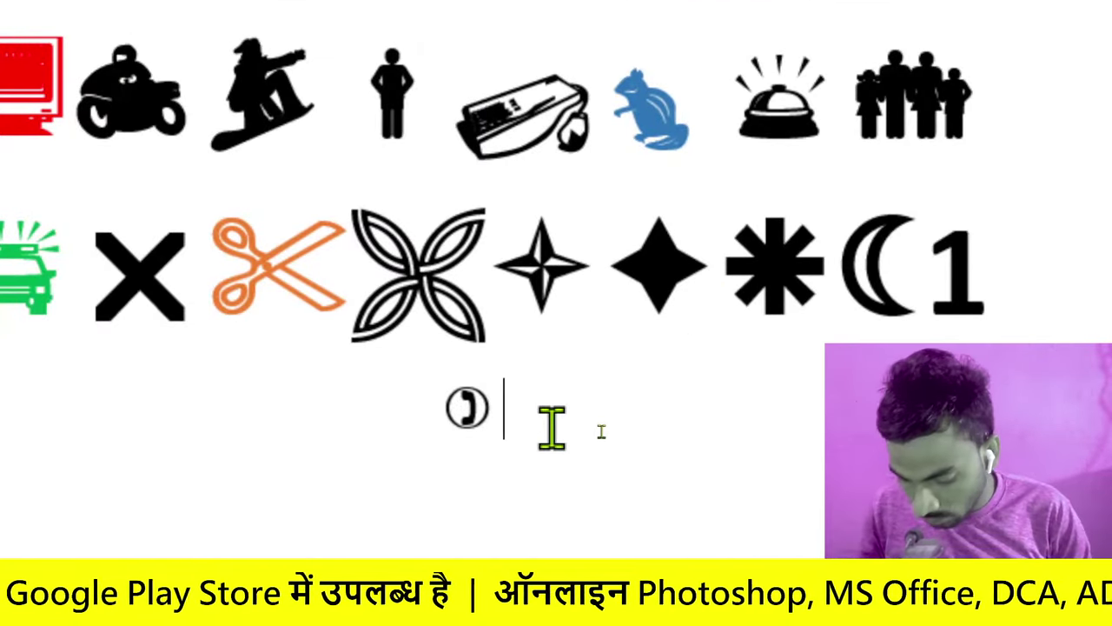
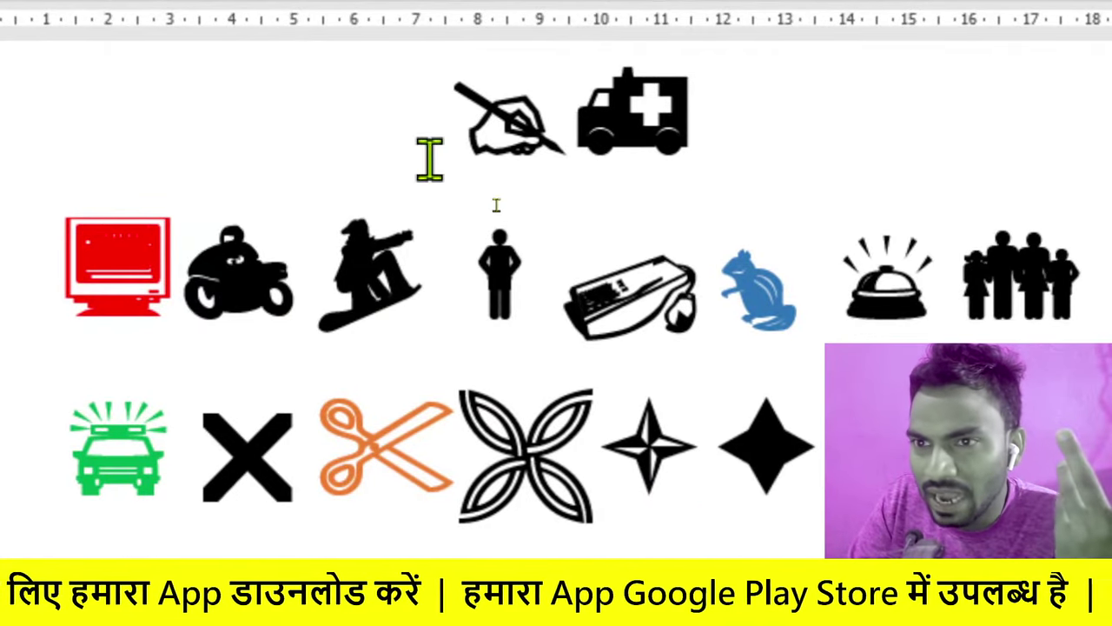
# - Put a copy of the writing-hand symbol on a new line below, followed by 'dsd dhsds'
pyautogui.doubleClick(521, 182)
pyautogui.click(537, 198)
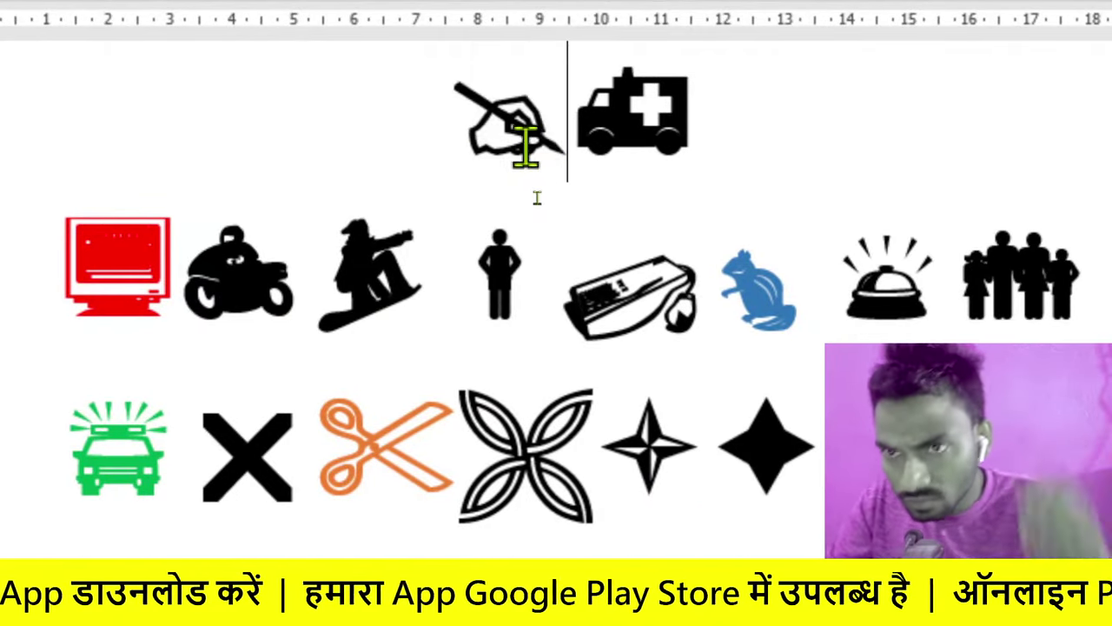
pyautogui.doubleClick(512, 205)
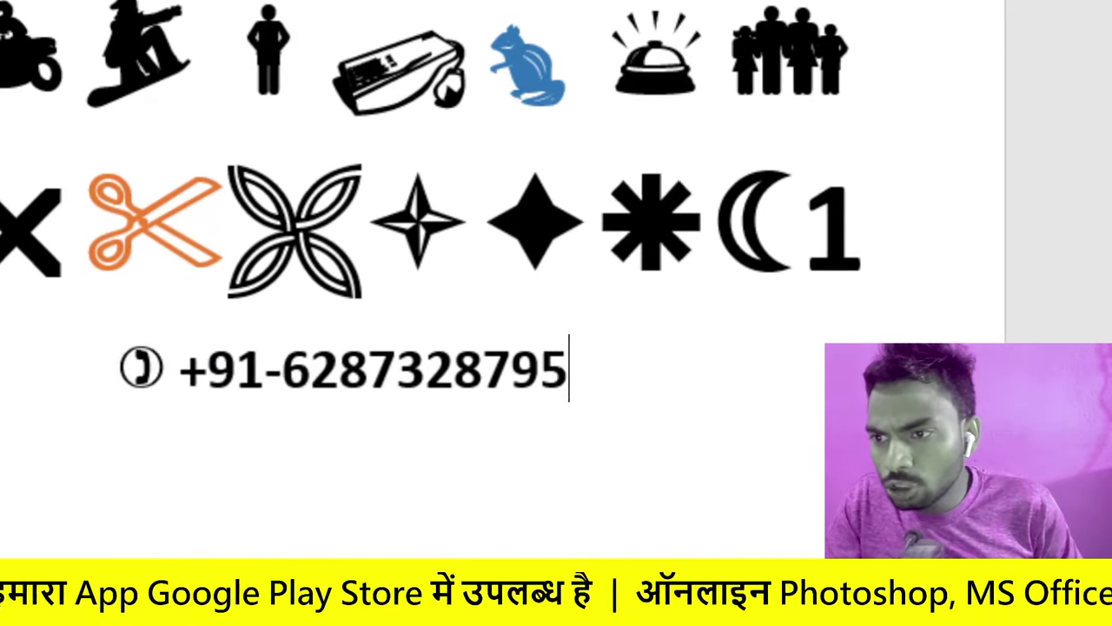
pyautogui.press('Return')
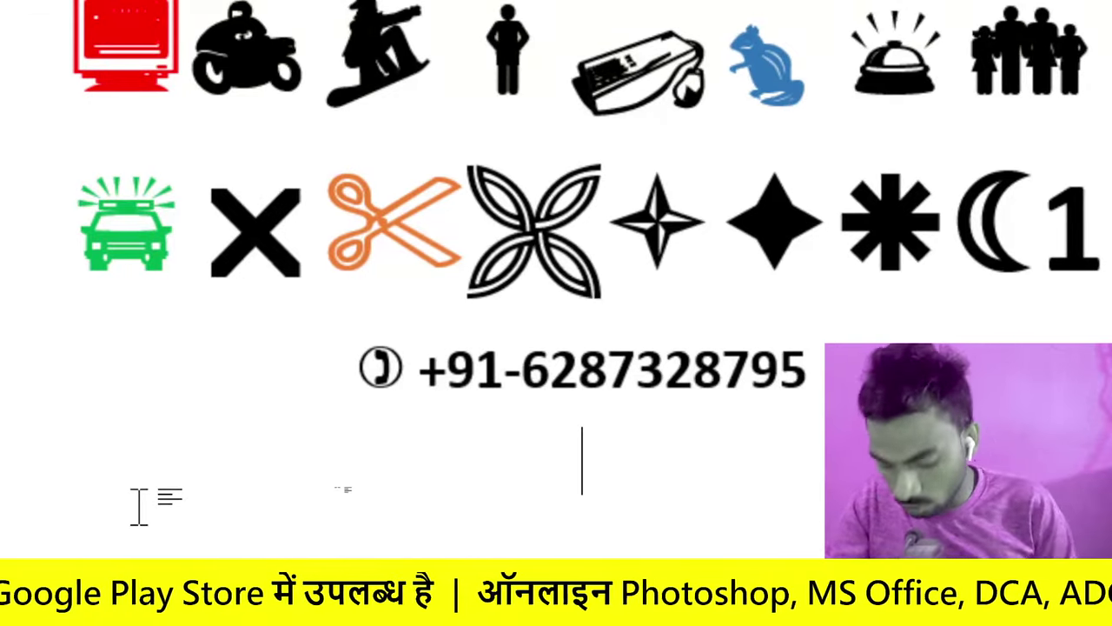
pyautogui.doubleClick(139, 506)
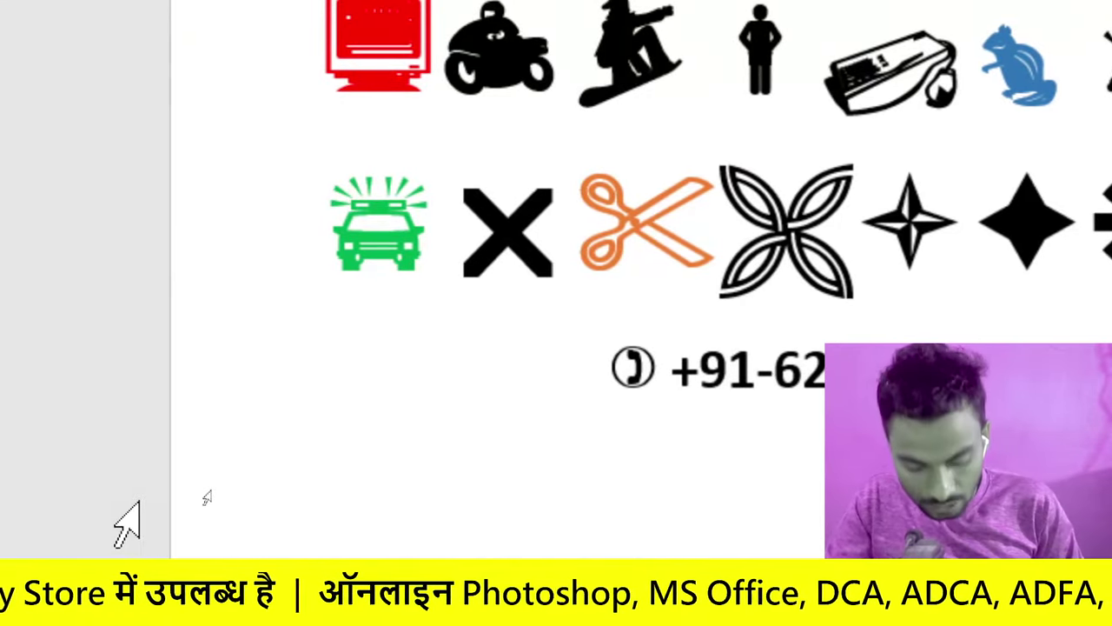
pyautogui.write('?')
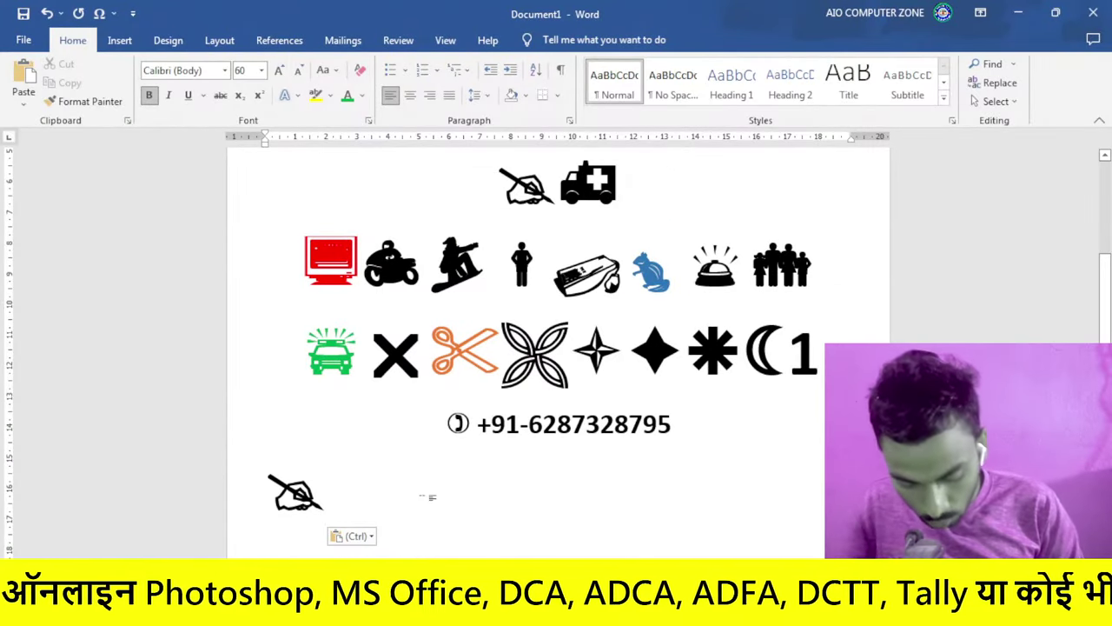
pyautogui.write('dsd dhsds')
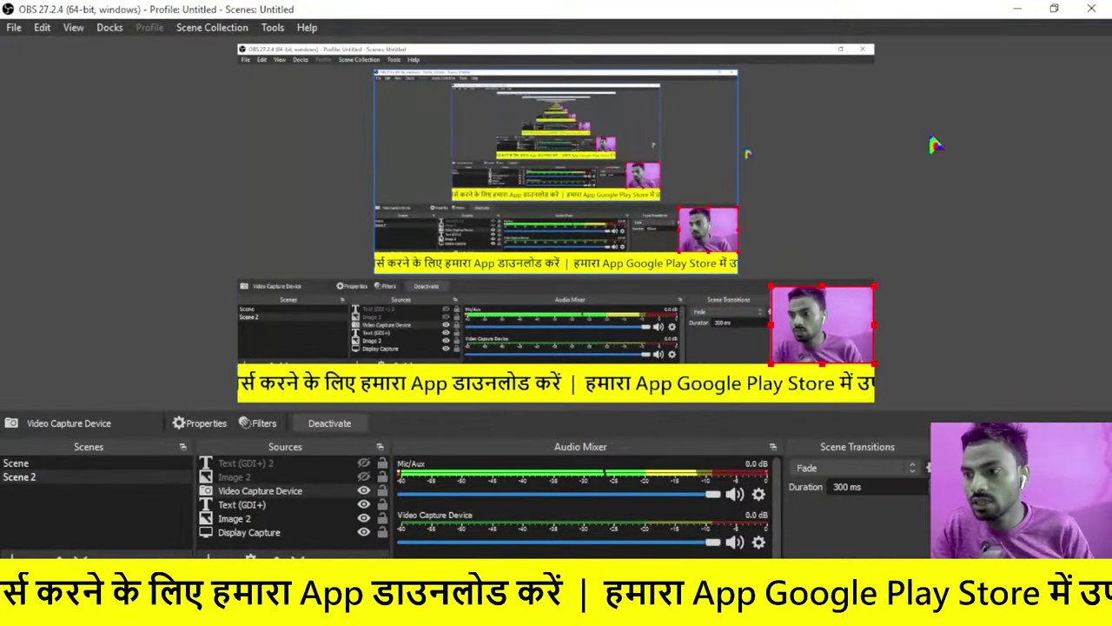
# - Select the 'dsd dhsds' text after the writing-hand symbol
pyautogui.scroll(-3, 805, 402)
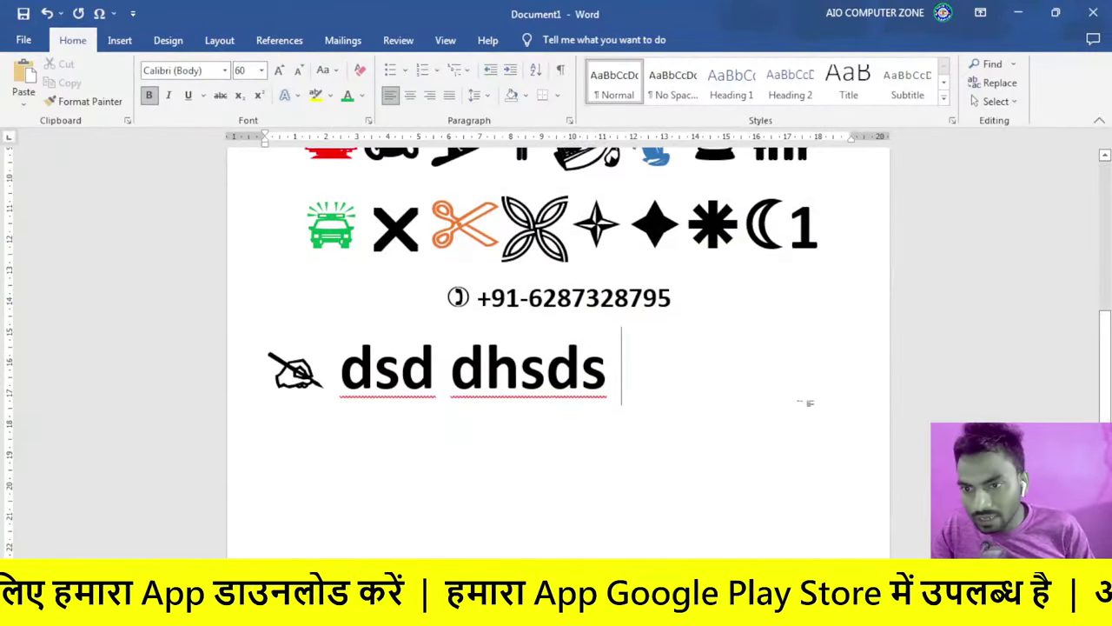
pyautogui.moveTo(621, 369); pyautogui.dragTo(343, 383)
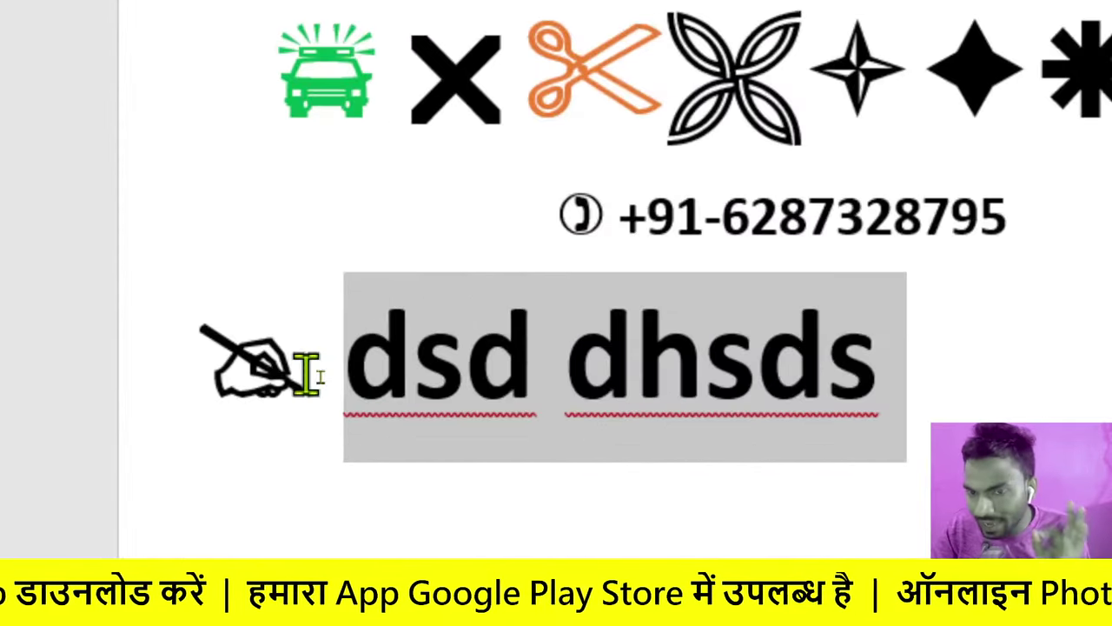
pyautogui.click(307, 375)
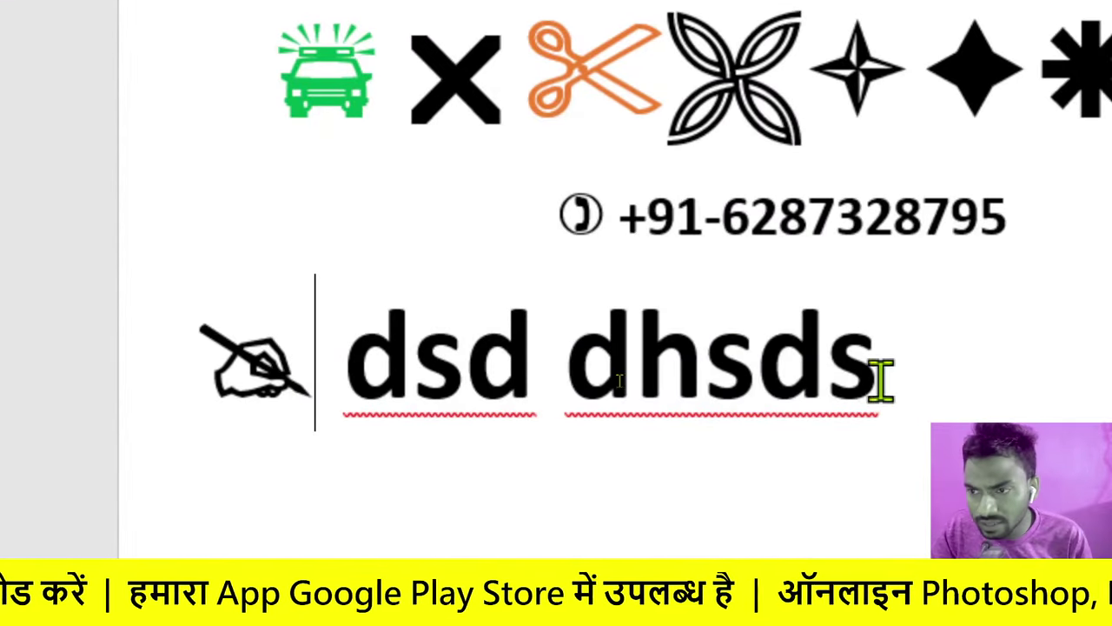
pyautogui.moveTo(878, 377)
pyautogui.mouseDown()
pyautogui.moveTo(368, 359)
pyautogui.moveTo(373, 382)
pyautogui.mouseUp()
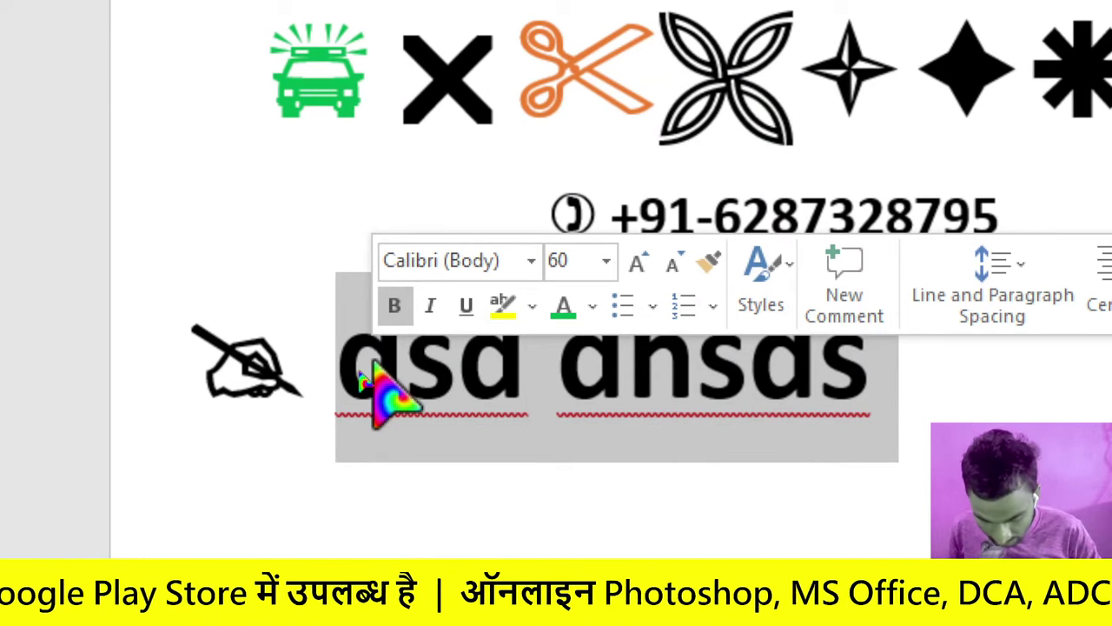
# - Replace the placeholder with 'This is my first video' and paste another hand symbol below
pyautogui.press('Delete')
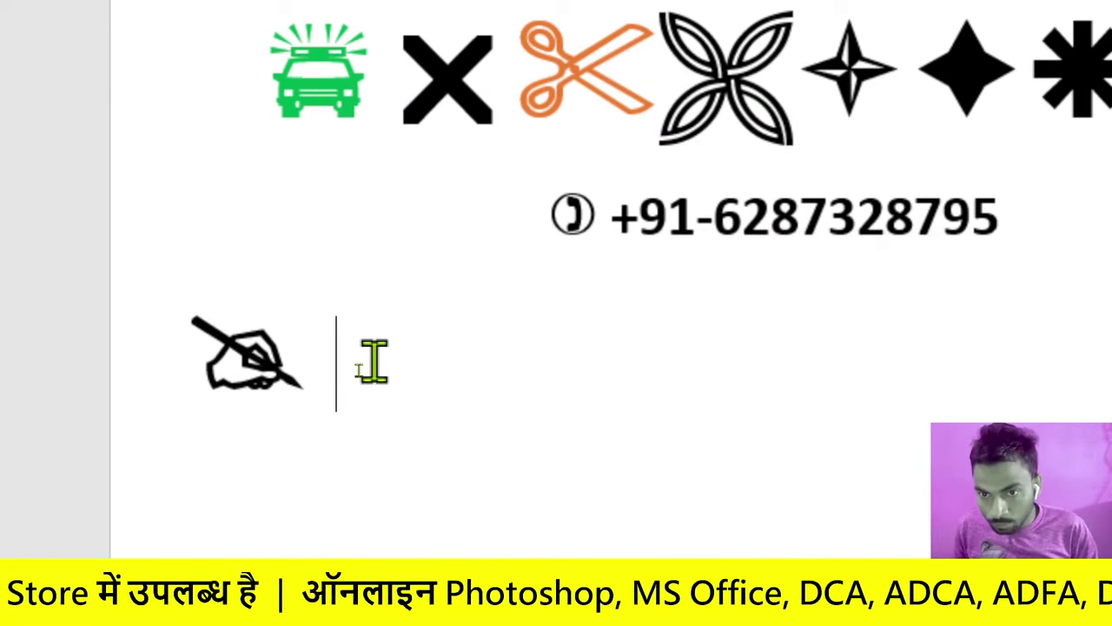
pyautogui.write('This ')
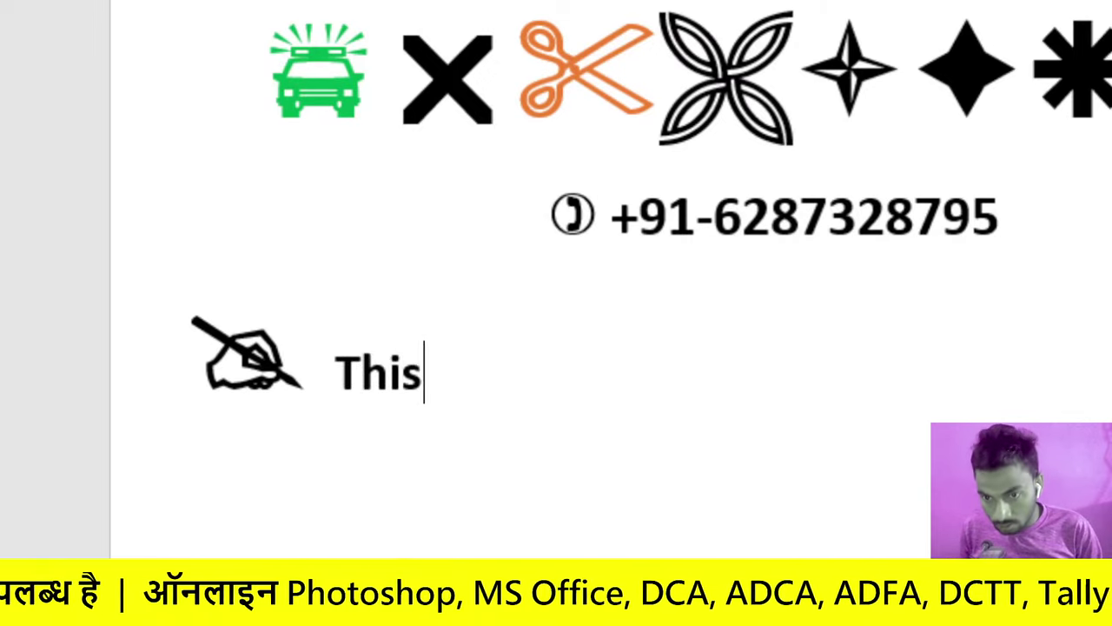
pyautogui.write('is my ')
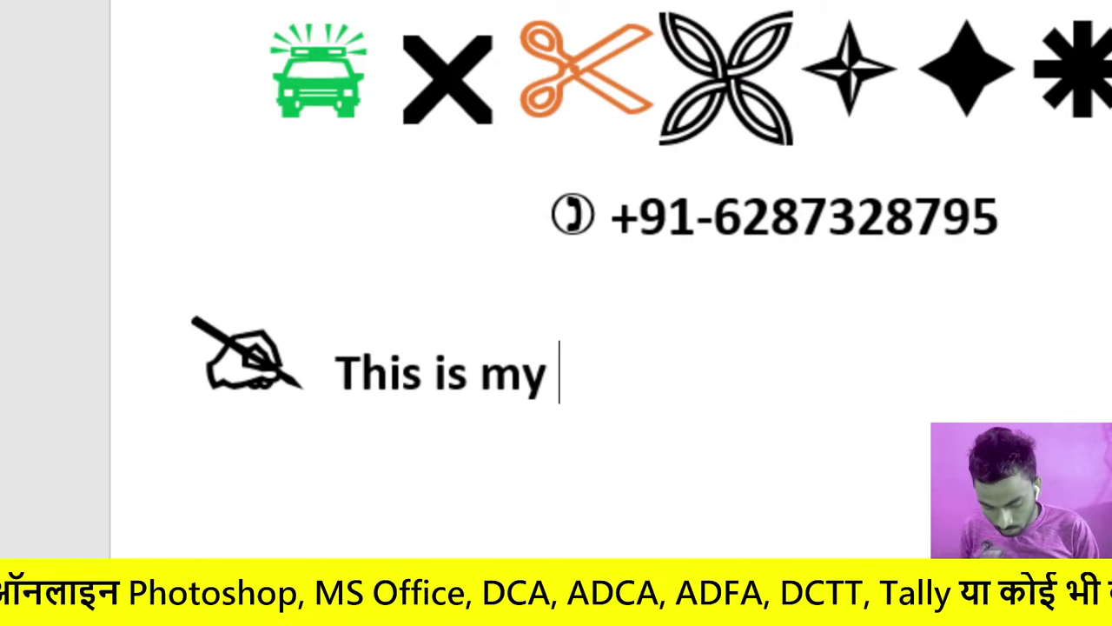
pyautogui.write('firs')
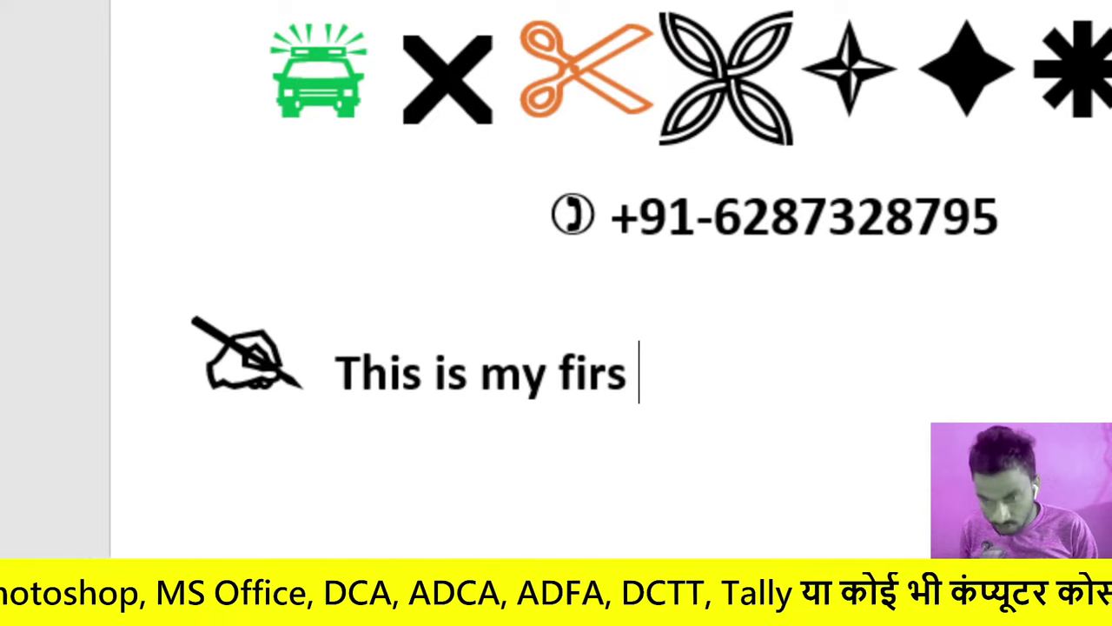
pyautogui.write('t video')
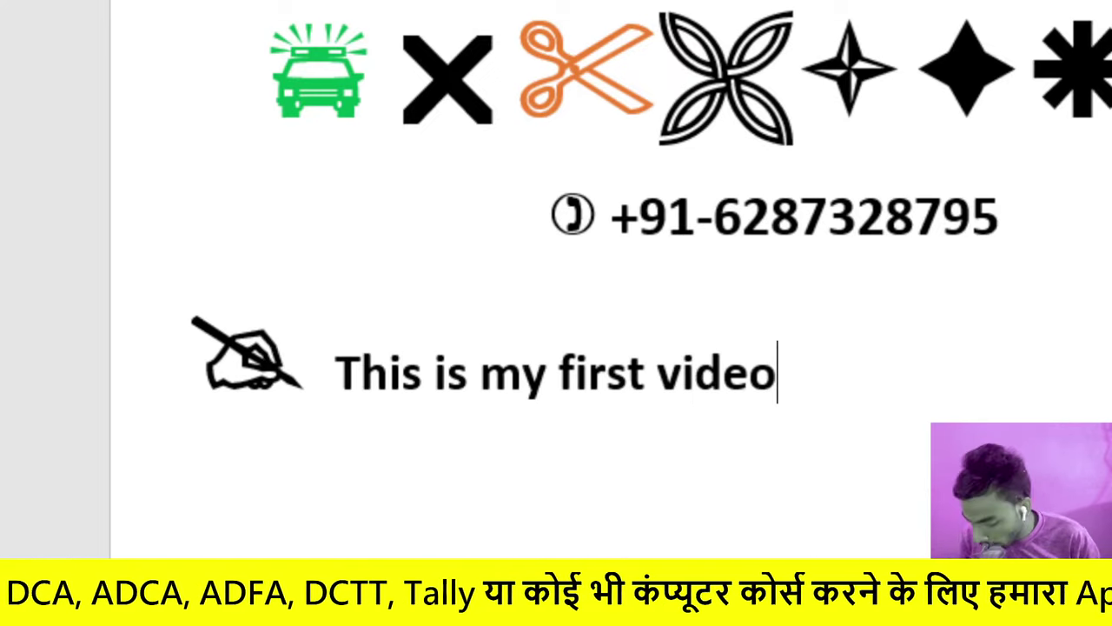
pyautogui.hotkey('ctrl', 'v')
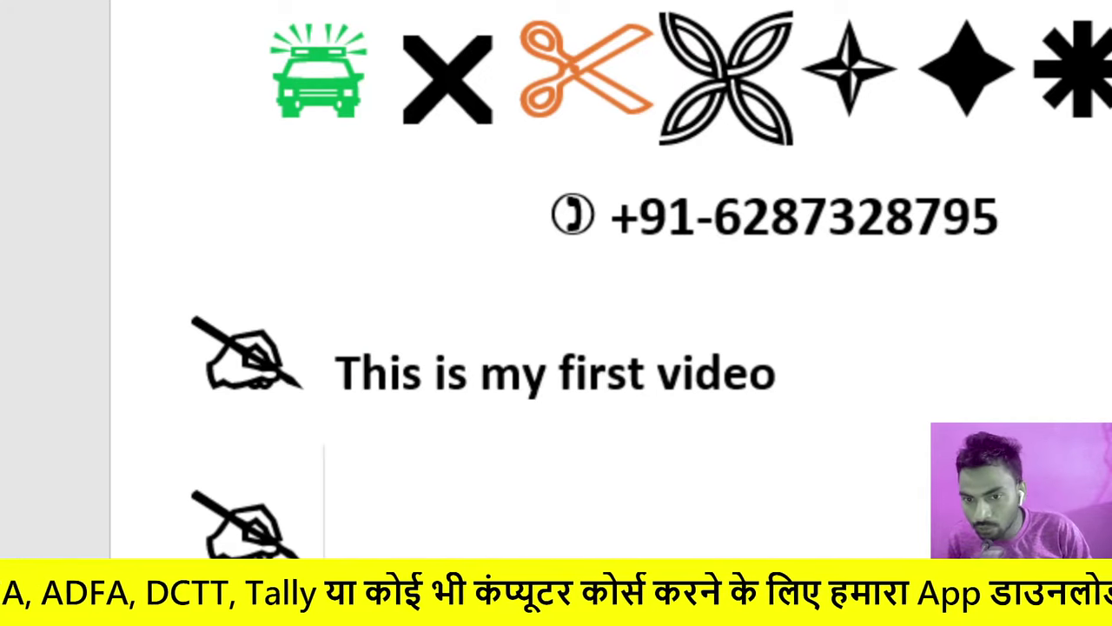
pyautogui.scroll(-1, 319, 539)
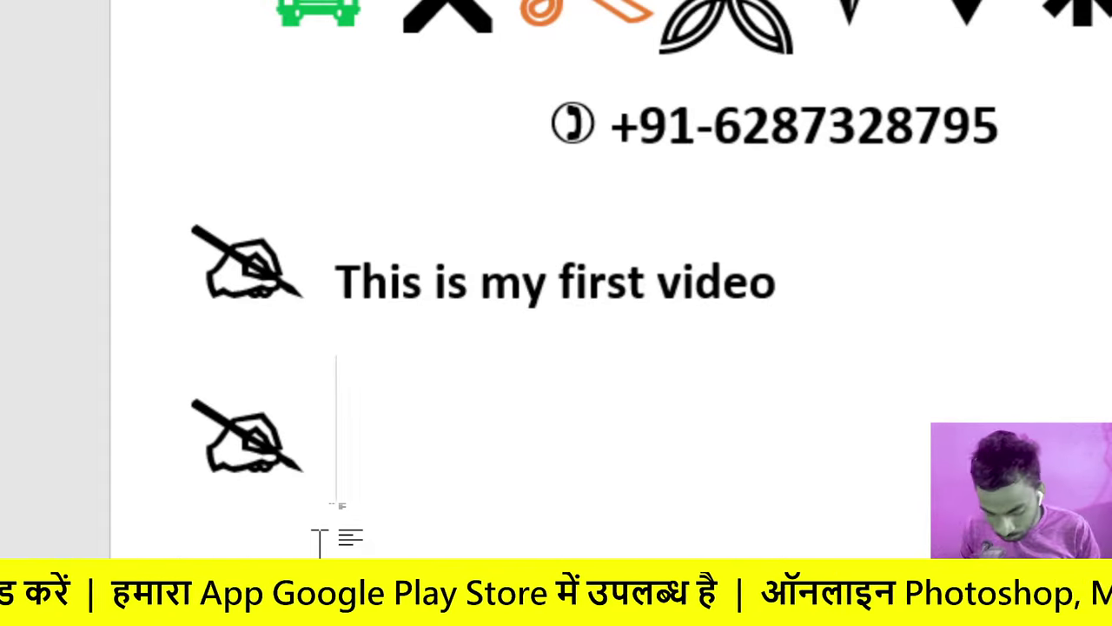
# - Type 'Today is my birthday' on the second hand-symbol line
pyautogui.write('My b')
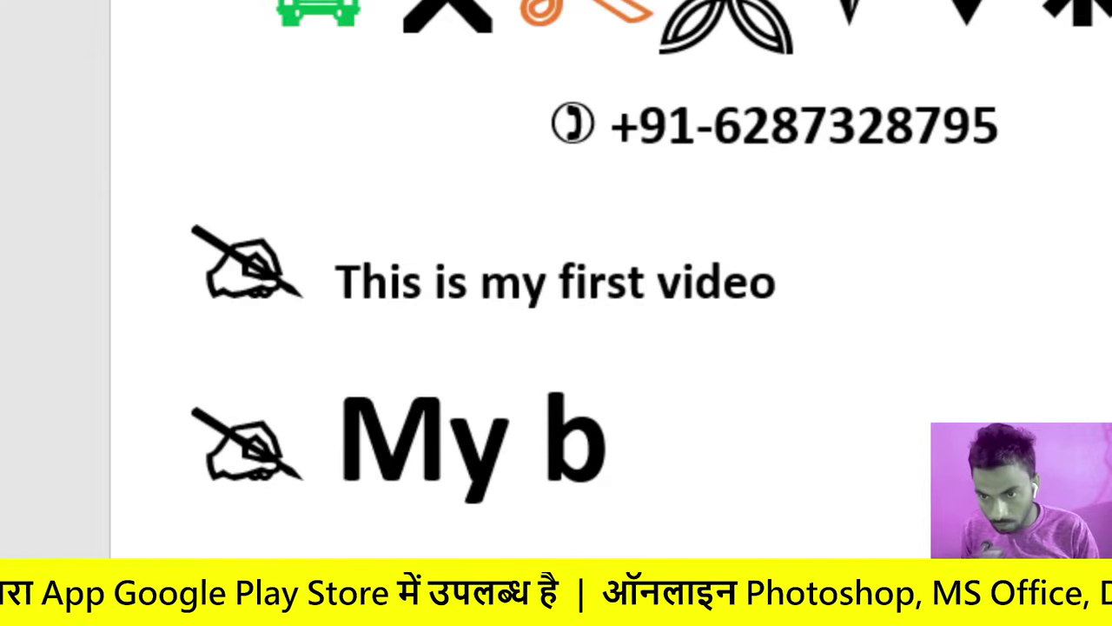
pyautogui.press('BackSpace')
pyautogui.press('BackSpace')
pyautogui.press('BackSpace')
pyautogui.press('BackSpace')
pyautogui.write('T')
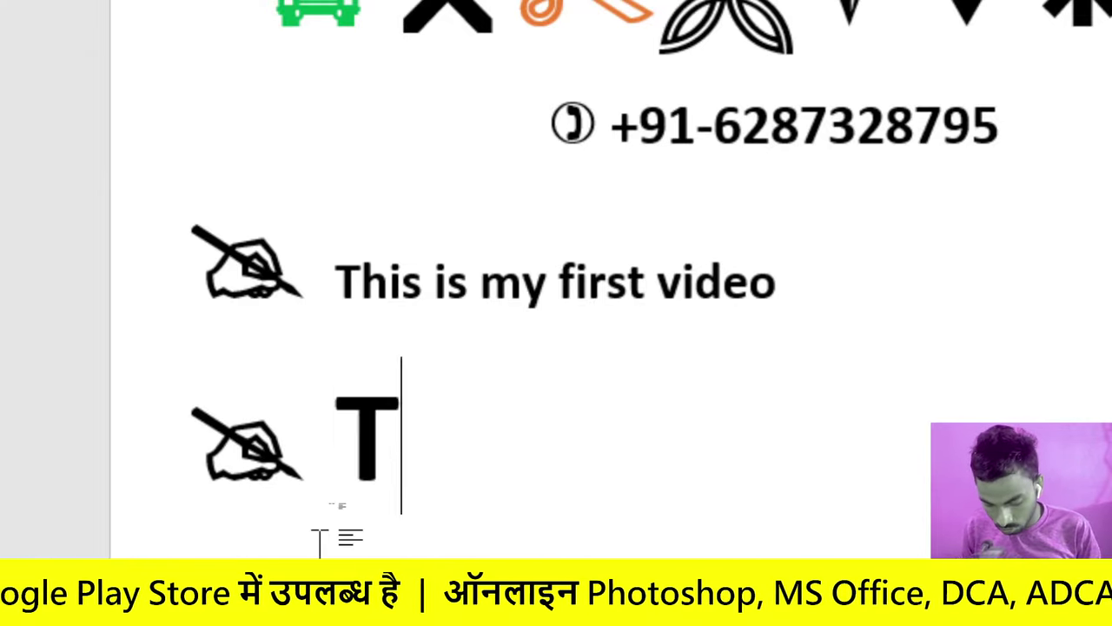
pyautogui.write('oday is my b')
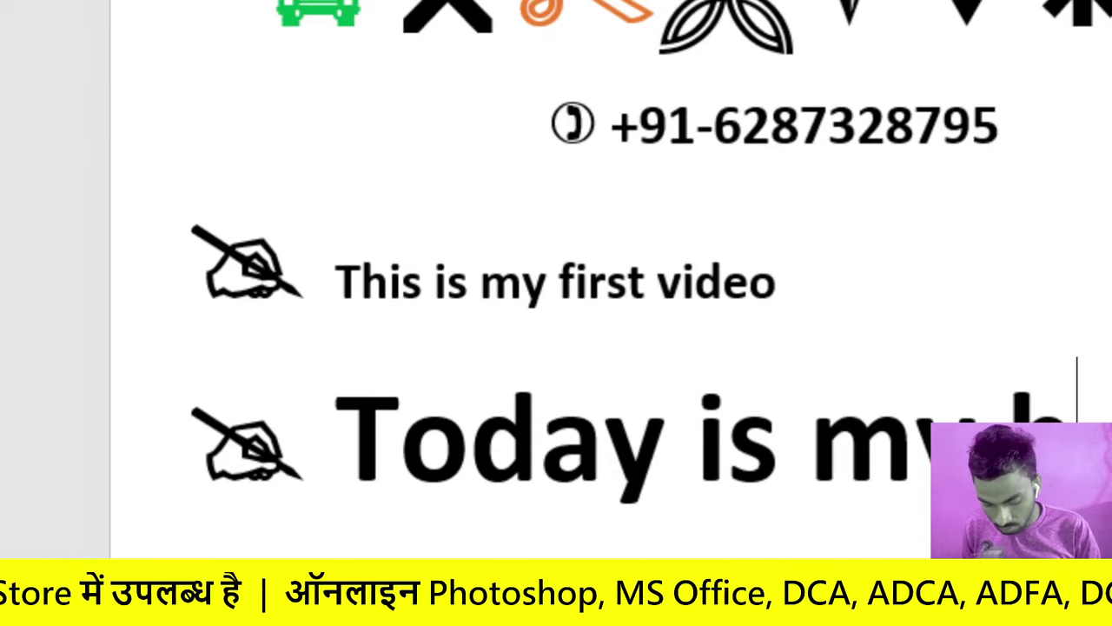
pyautogui.write('i')
# - Reduce the birthday line's text from size 60 to 28
pyautogui.hotkey('ctrl', 'a')
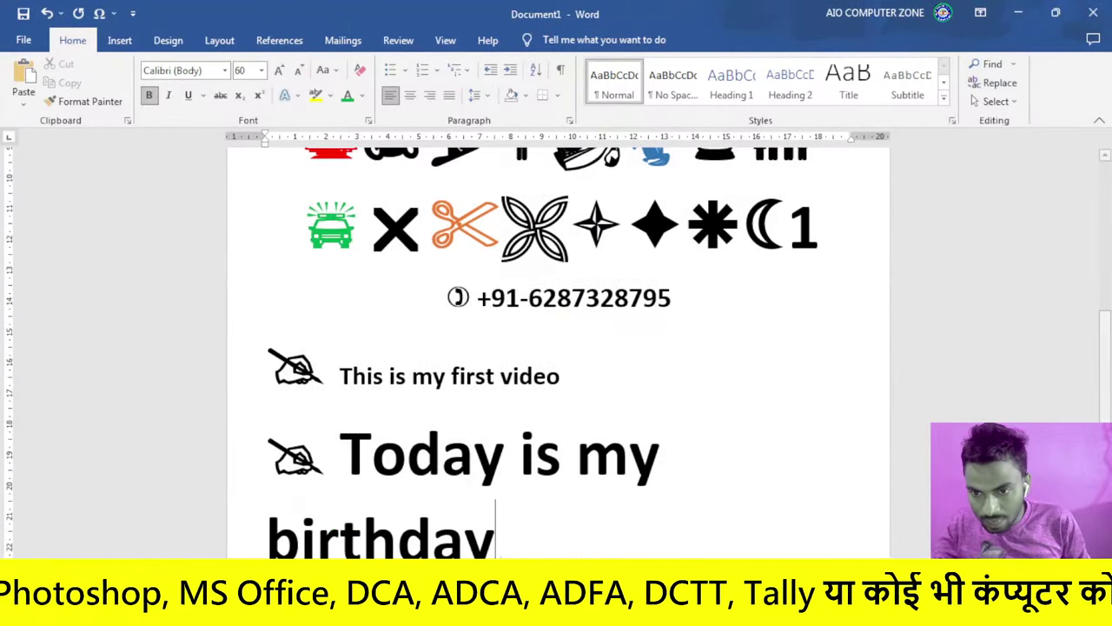
pyautogui.moveTo(497, 534); pyautogui.dragTo(342, 443)
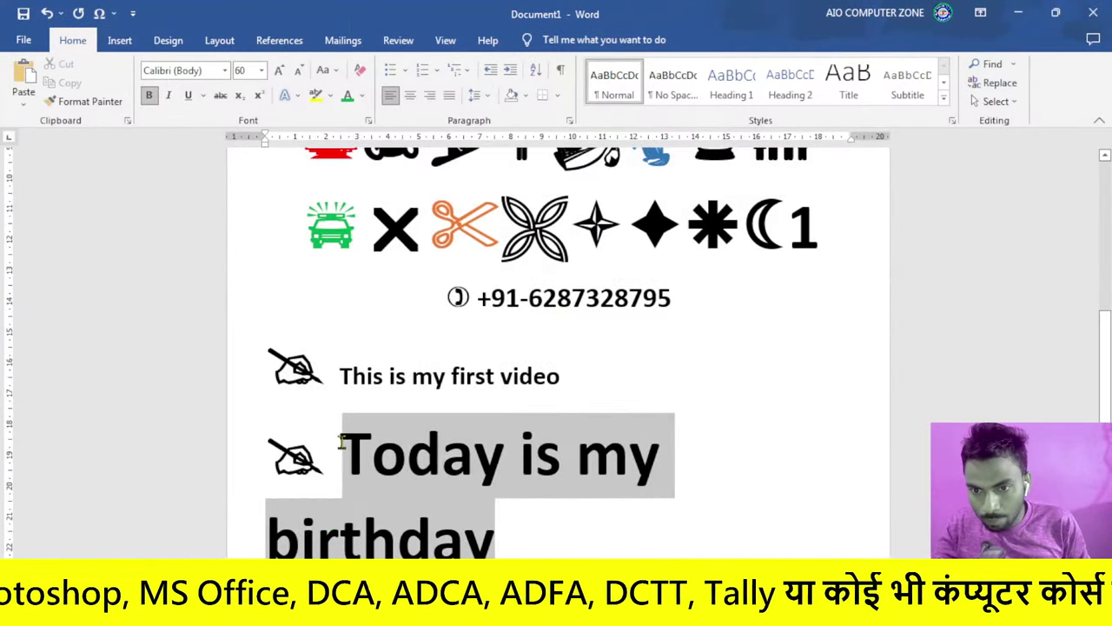
pyautogui.hotkey('ctrl', 'shift', ',')
pyautogui.hotkey('ctrl', 'shift', ',')
pyautogui.hotkey('ctrl', 'shift', ',')
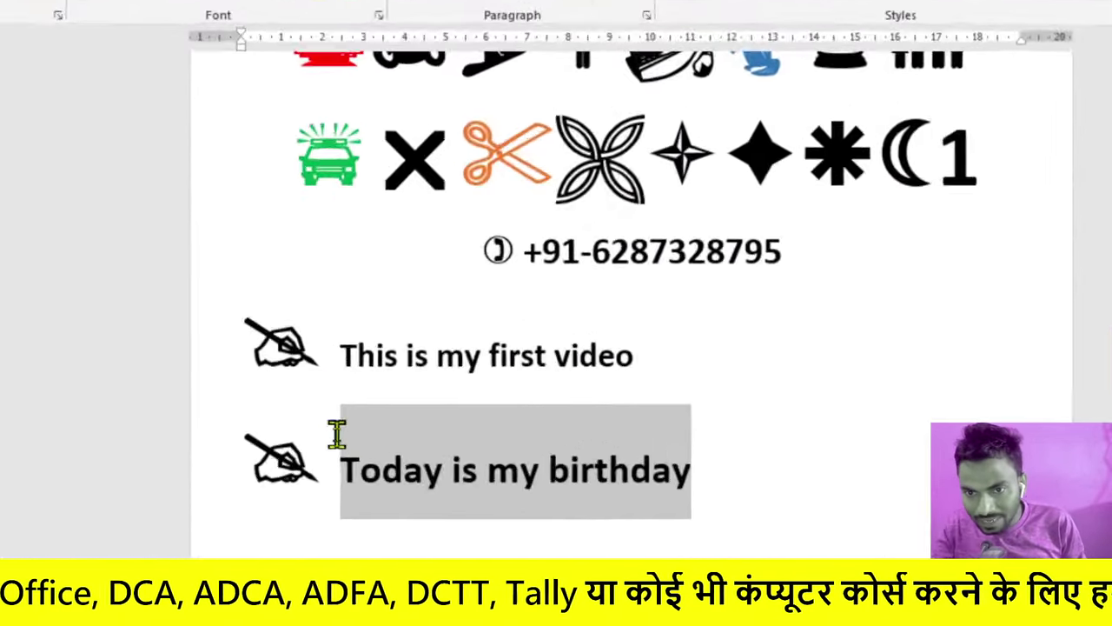
pyautogui.click(327, 391)
pyautogui.moveTo(325, 372); pyautogui.dragTo(269, 372)
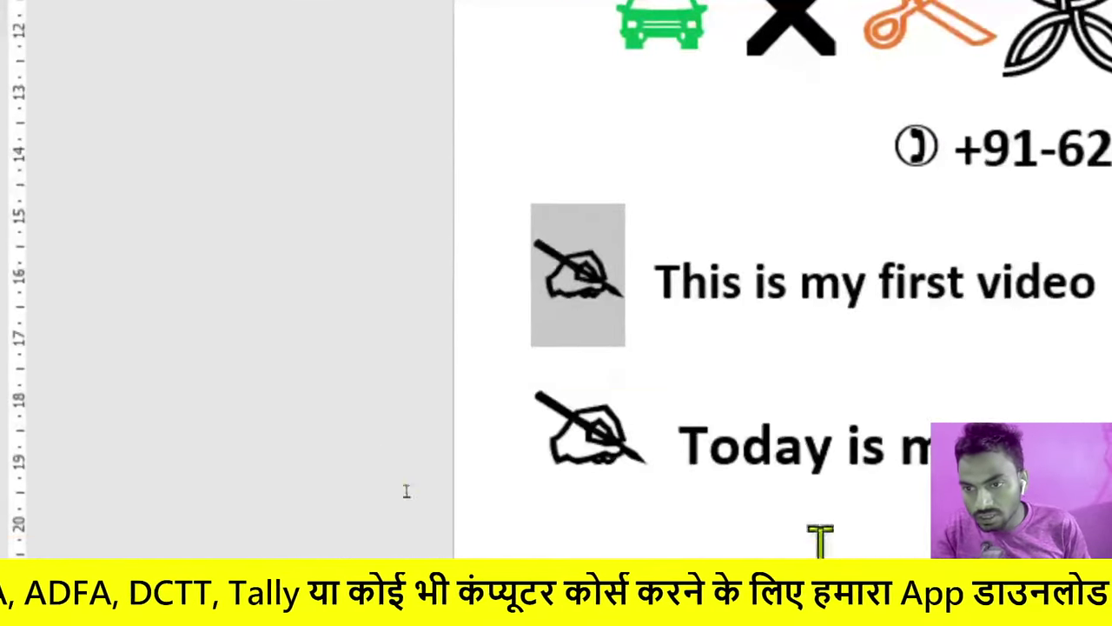
pyautogui.click(579, 445)
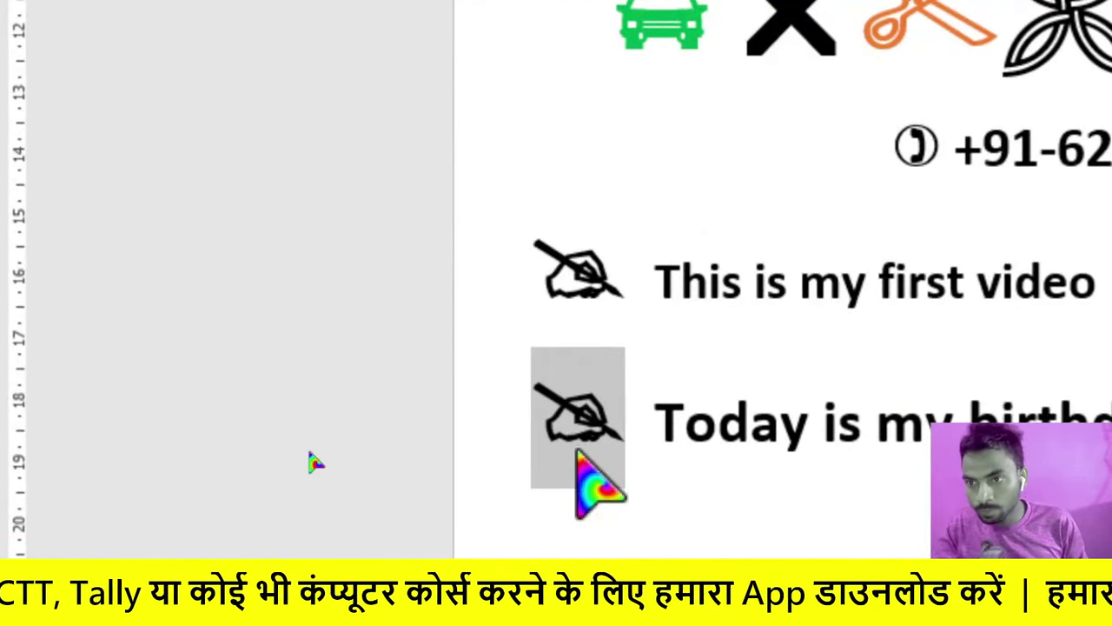
pyautogui.click(705, 316)
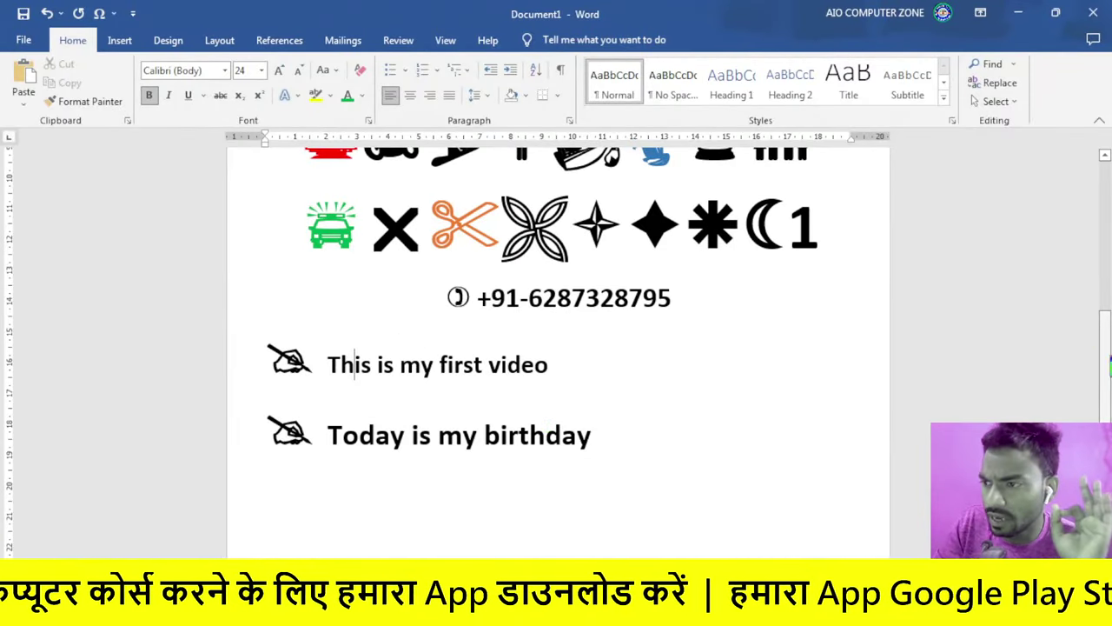
# - Select everything from the icon rows down to the end of 'Today is my birthday'
pyautogui.scroll(5, 556, 348)
pyautogui.scroll(-2, 556, 348)
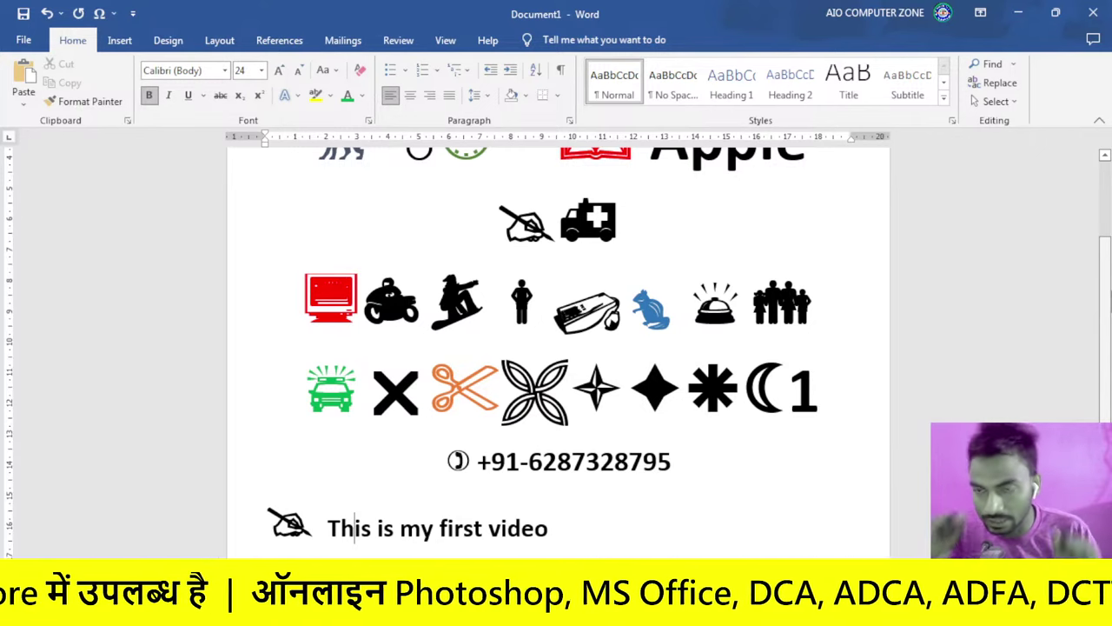
pyautogui.scroll(3, 858, 327)
pyautogui.scroll(1, 858, 327)
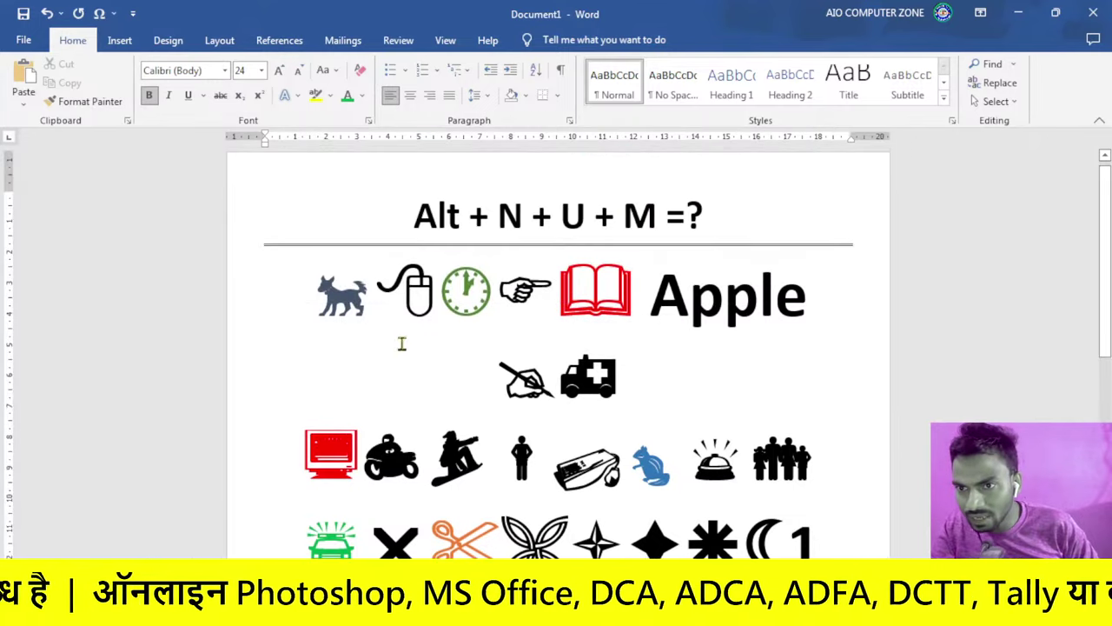
pyautogui.moveTo(327, 291); pyautogui.dragTo(622, 522)
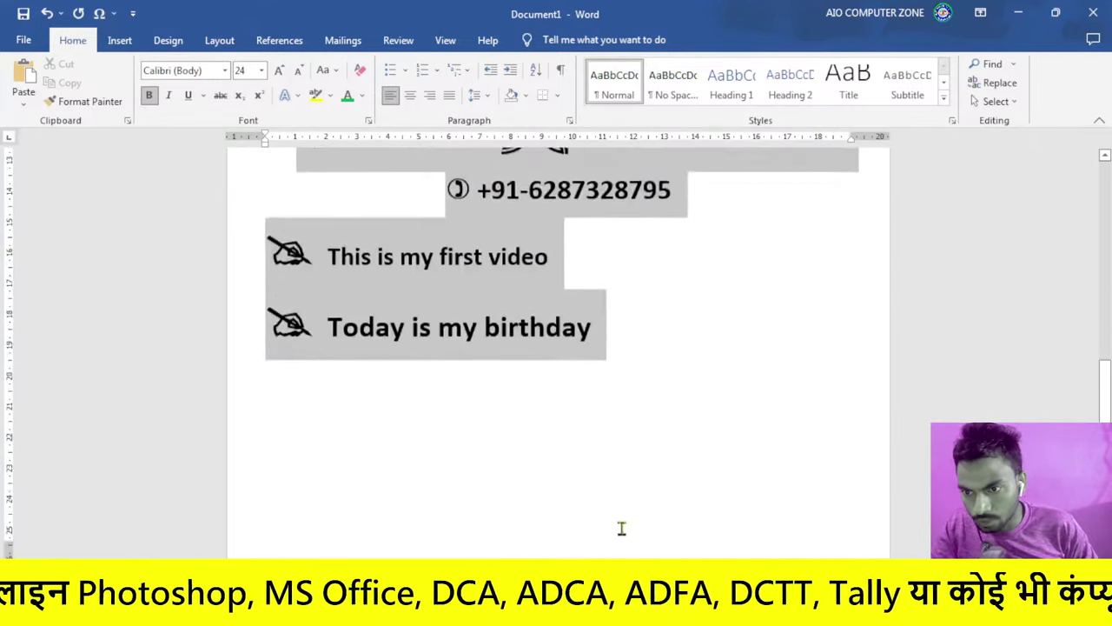
# - Delete the symbol rows and text lines, then place the cursor before U in the heading
pyautogui.press('Delete')
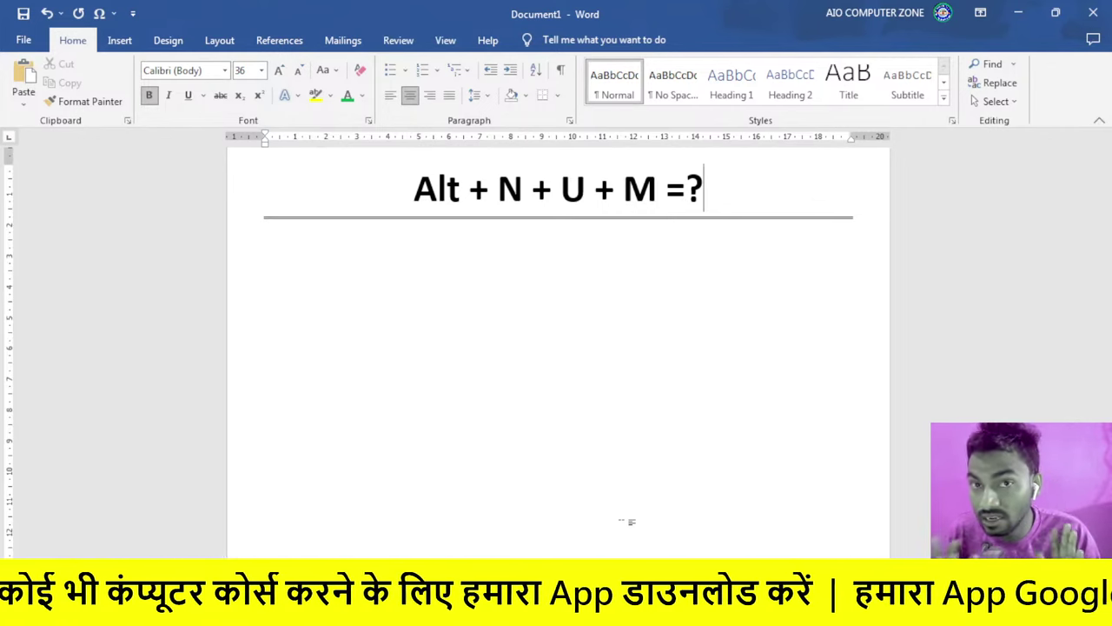
pyautogui.press('Left')
pyautogui.press('Left')
pyautogui.press('Left')
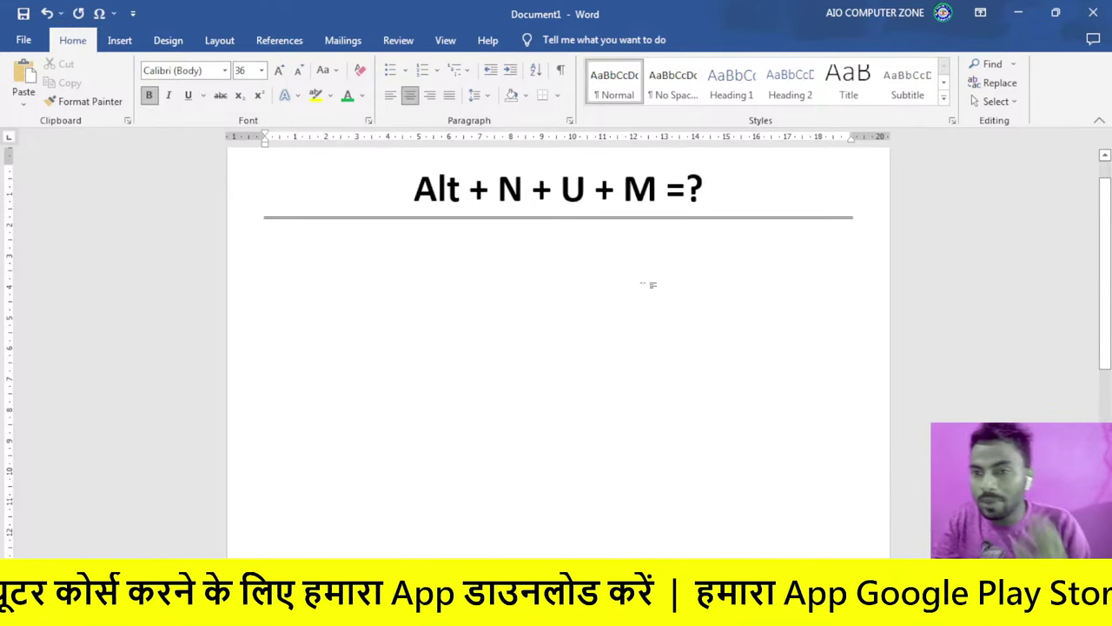
pyautogui.scroll(1, 1105, 213)
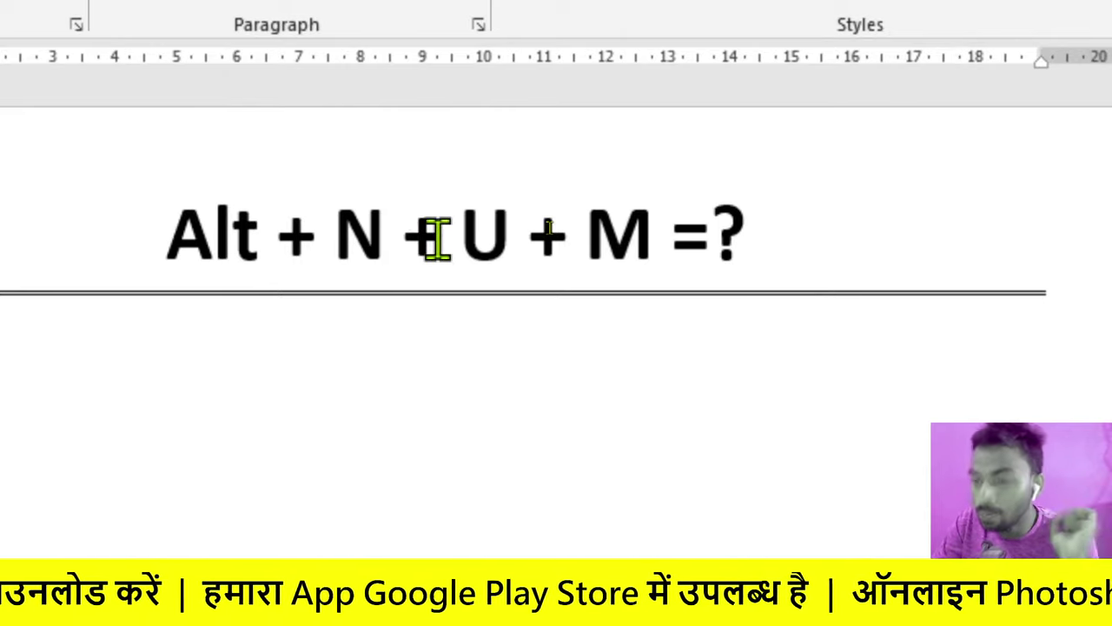
pyautogui.click(439, 236)
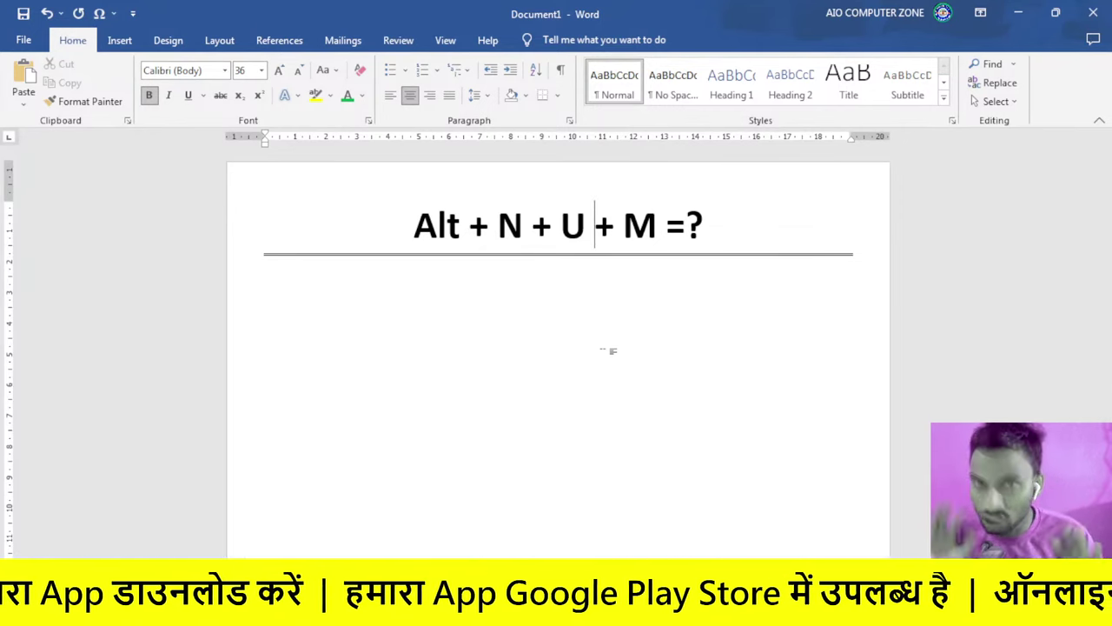
pyautogui.hotkey('alt', 'n')
pyautogui.press('u')
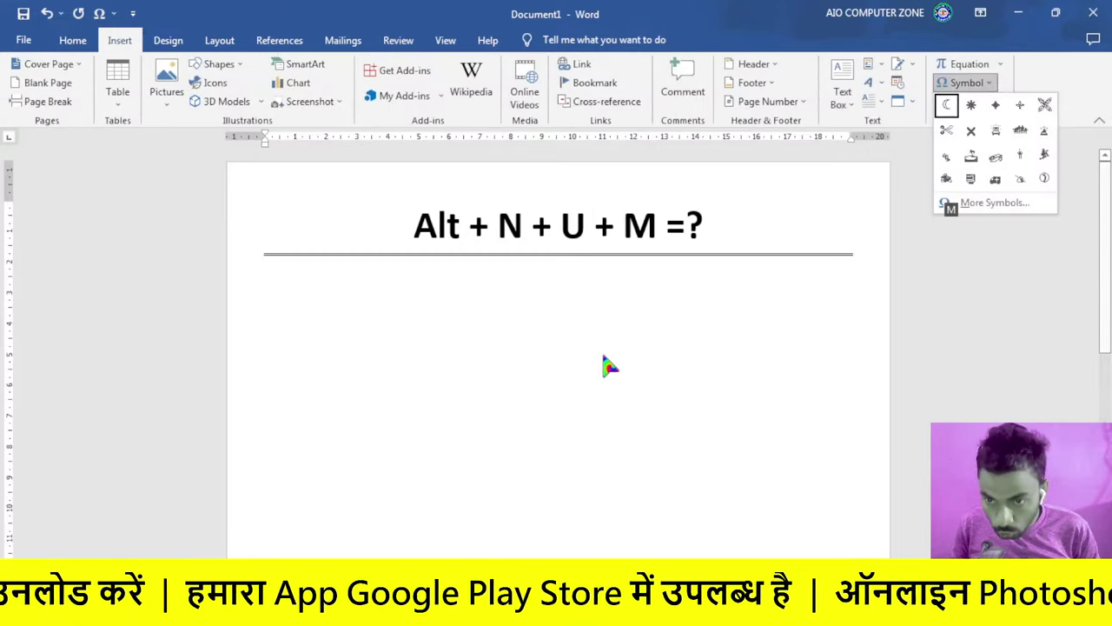
pyautogui.press('m')
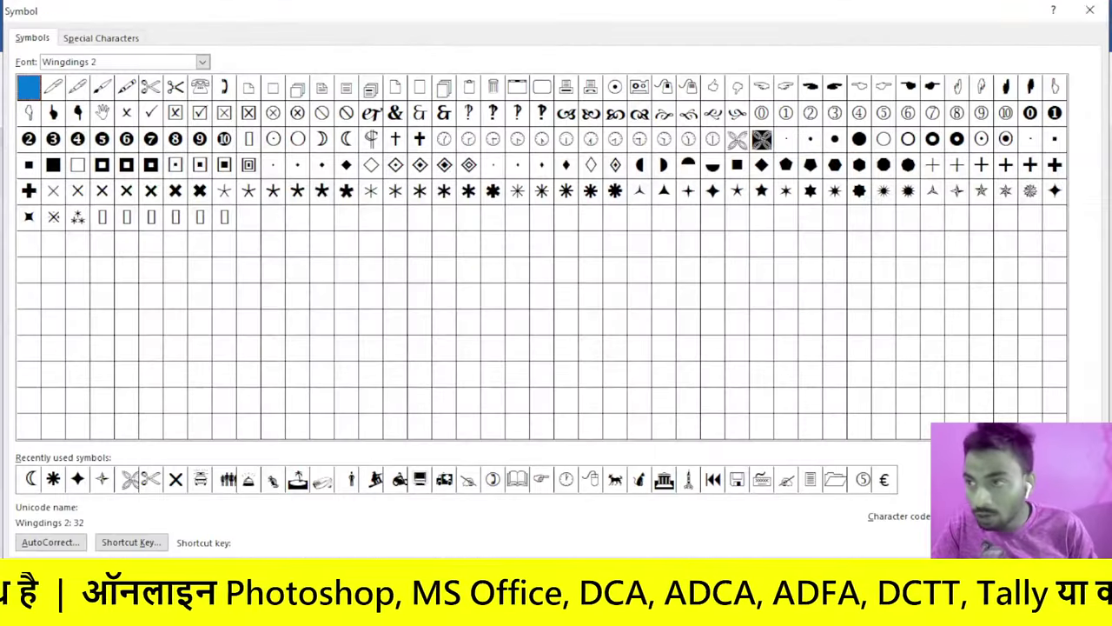
pyautogui.click(1093, 10)
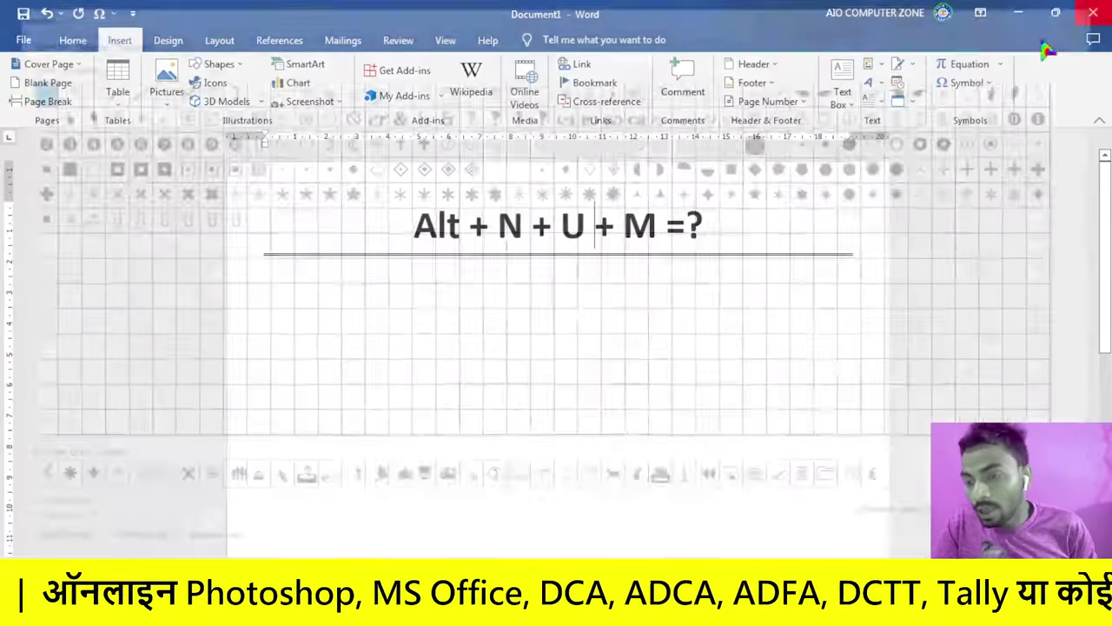
pyautogui.click(686, 326)
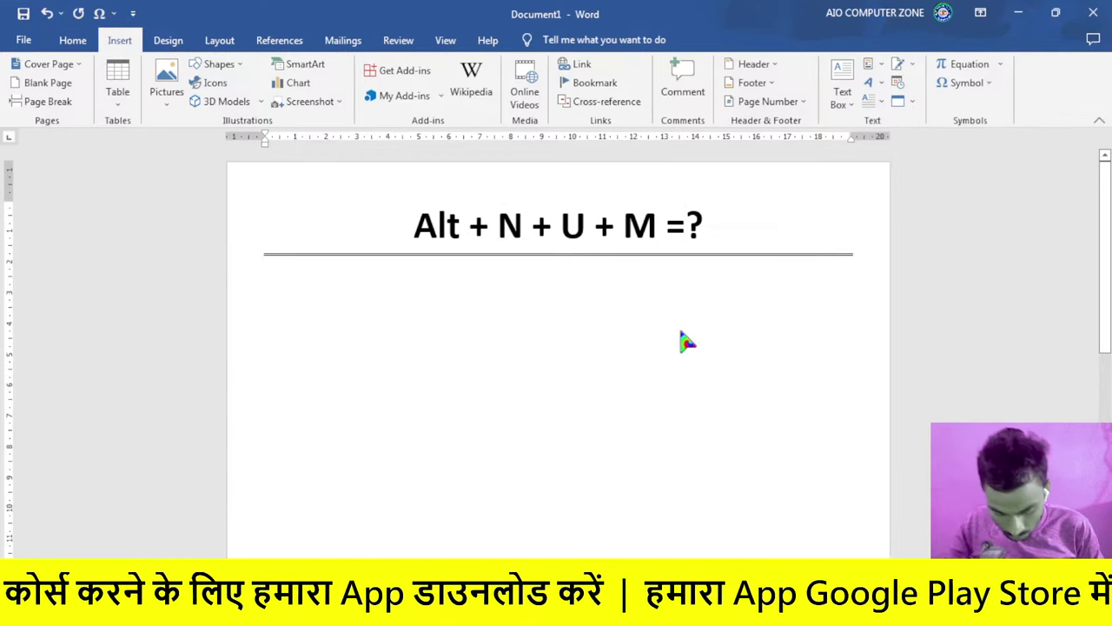
pyautogui.press('alt')
pyautogui.press('n')
pyautogui.press('u')
pyautogui.press('m')
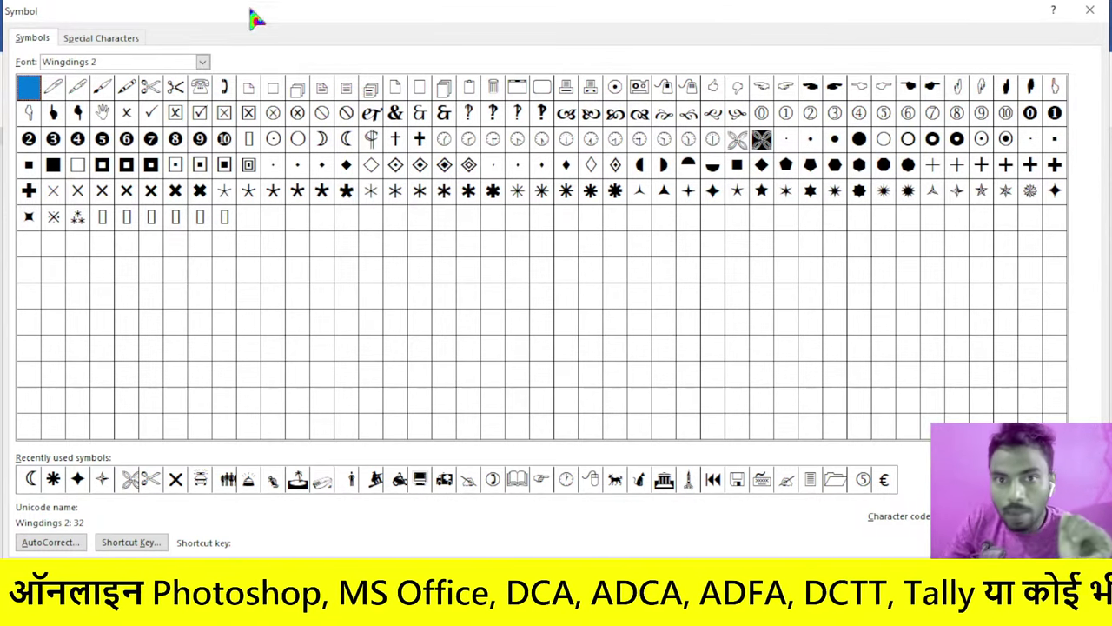
pyautogui.click(203, 62)
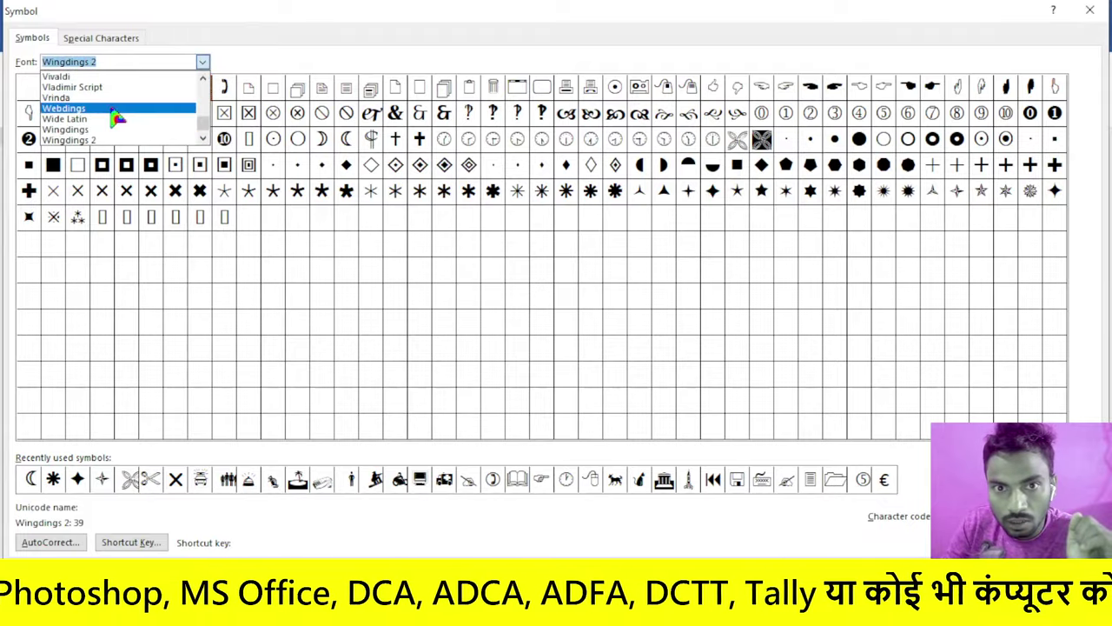
pyautogui.click(96, 129)
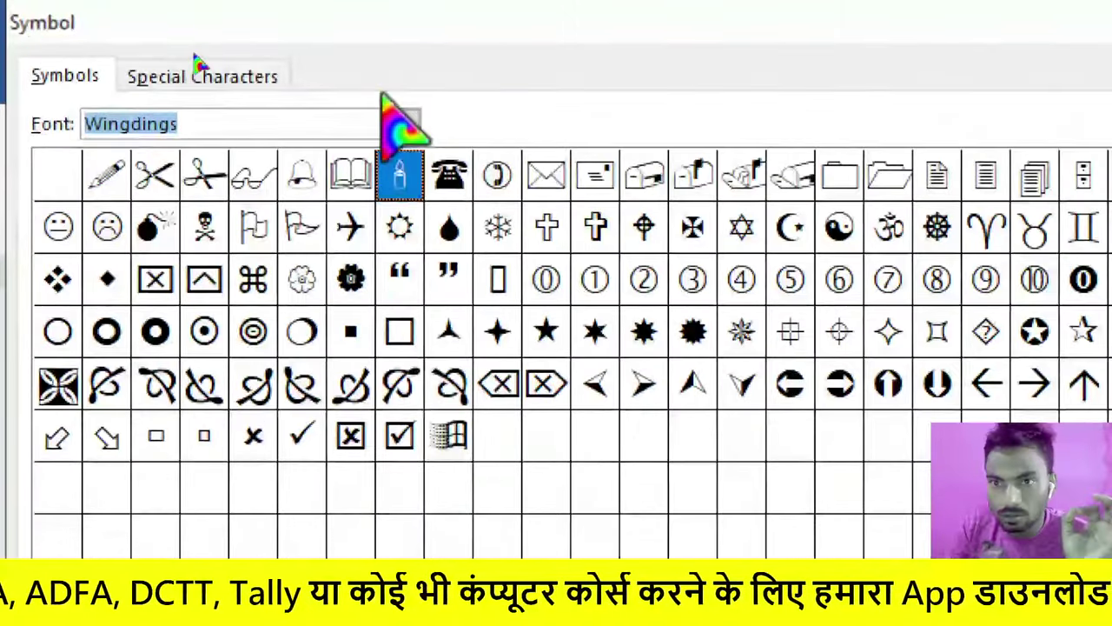
pyautogui.click(406, 126)
pyautogui.press('Down')
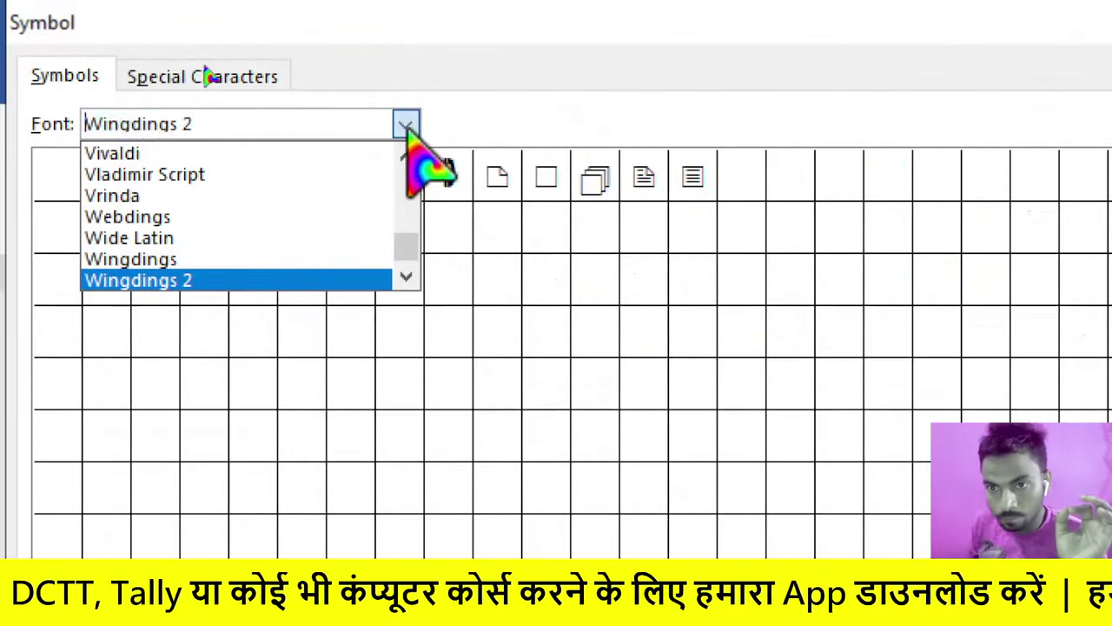
pyautogui.press('Down')
pyautogui.press('Down')
pyautogui.press('Down')
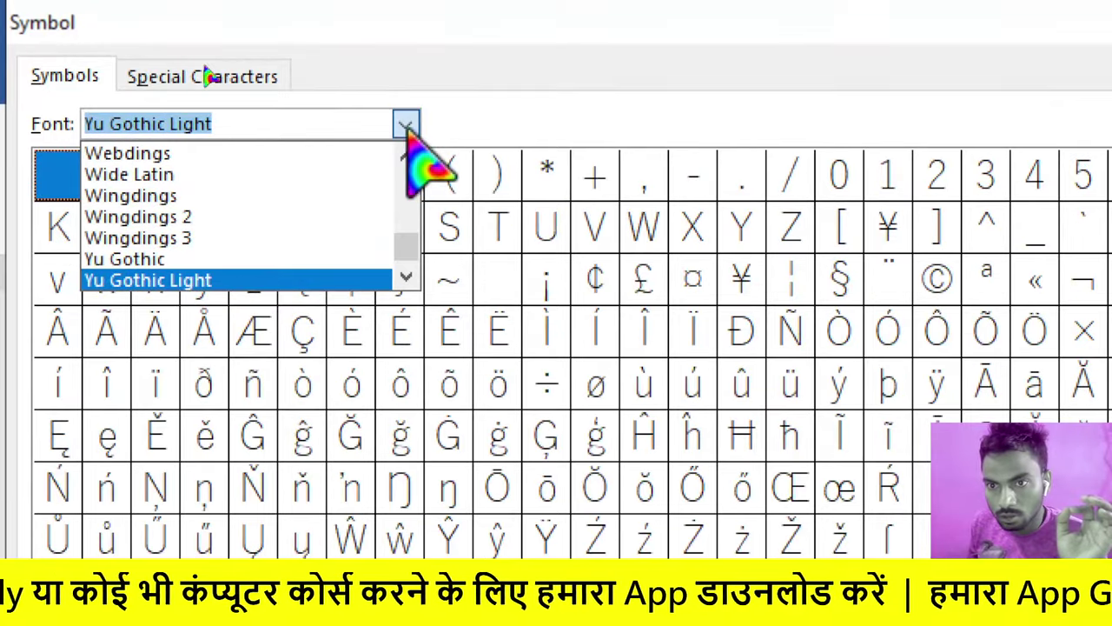
pyautogui.press('Down')
pyautogui.press('Up')
pyautogui.press('Up')
pyautogui.press('Up')
pyautogui.press('Up')
pyautogui.press('Up')
pyautogui.press('Up')
pyautogui.press('Up')
pyautogui.press('Up')
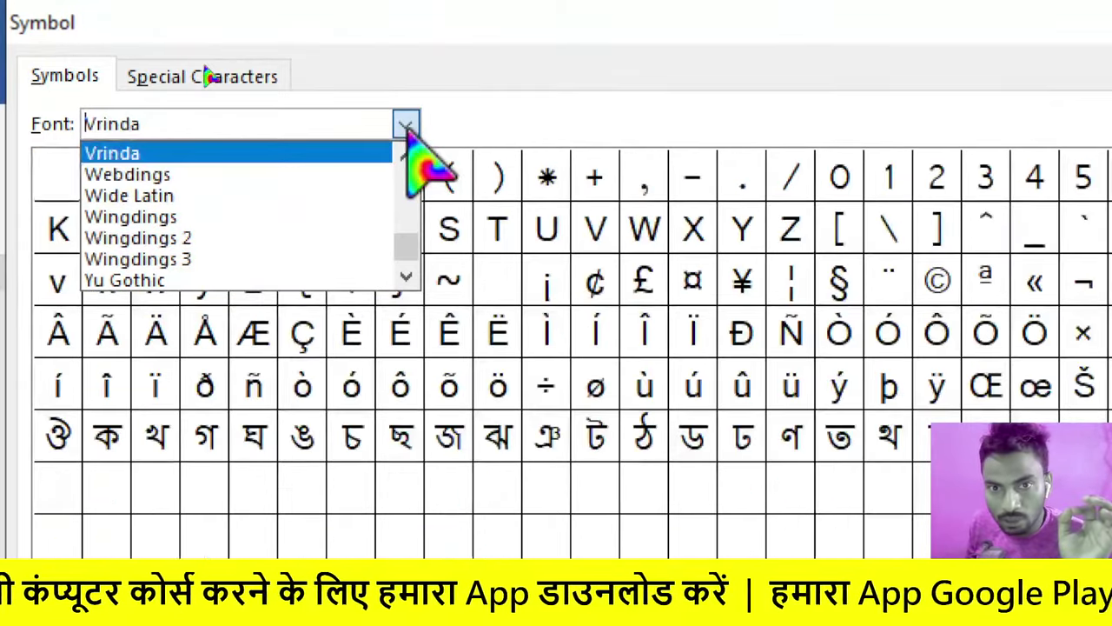
pyautogui.press('Down')
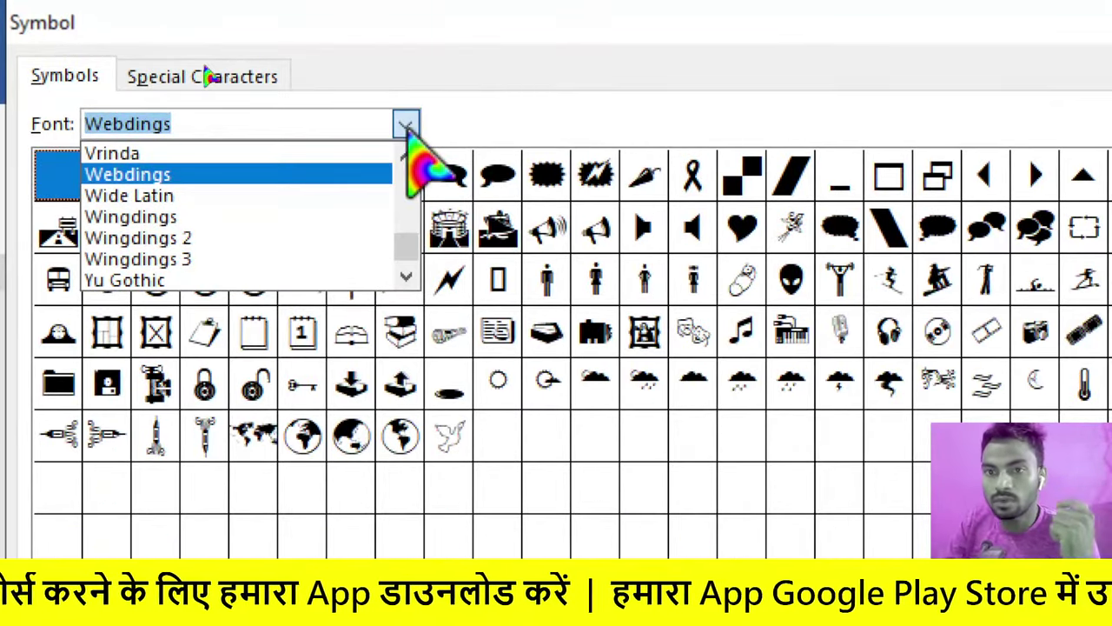
pyautogui.click(286, 176)
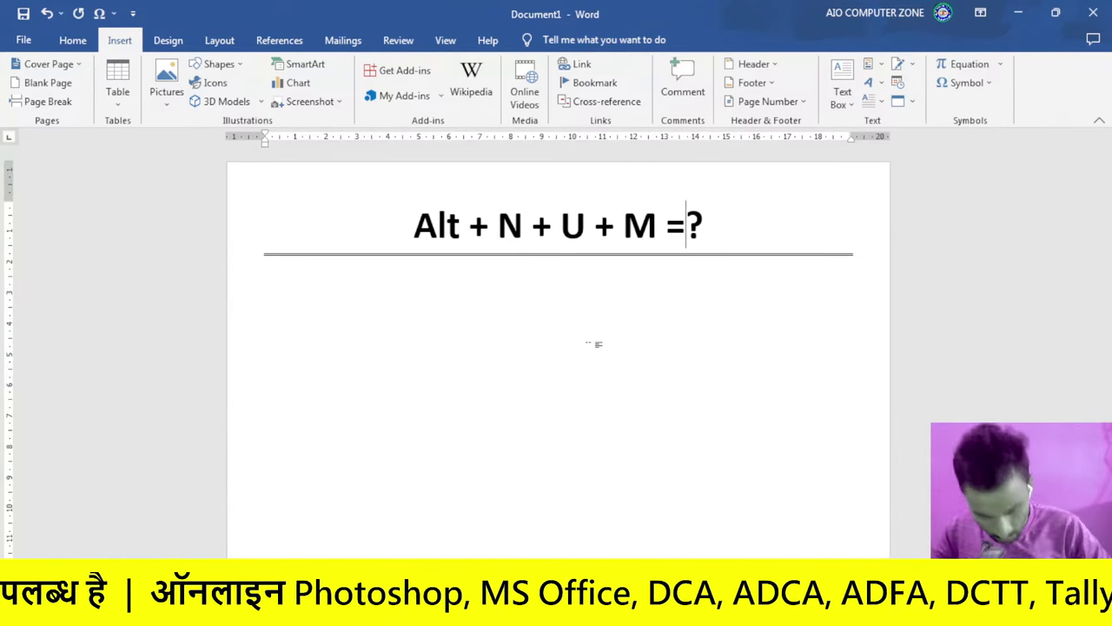
# - Open the Symbol dialog with the Alt+N, U, M shortcut
pyautogui.hotkey('alt', 'n')
pyautogui.press('u')
pyautogui.press('m')
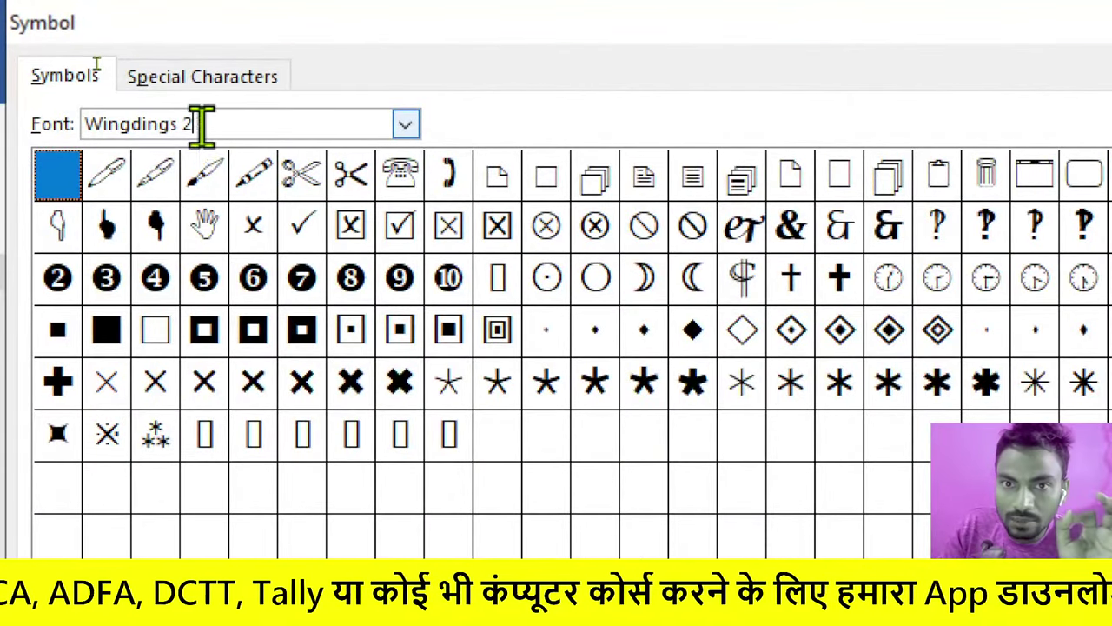
# - Change the Symbol dialog's font from Vivaldi to Webdings
pyautogui.click(409, 129)
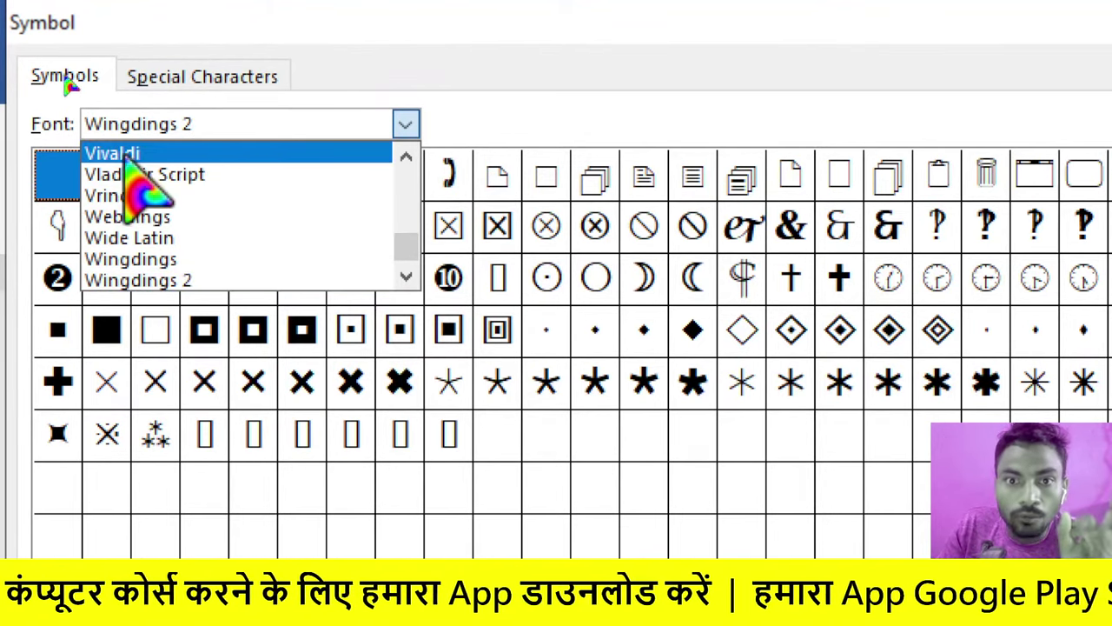
pyautogui.click(199, 126)
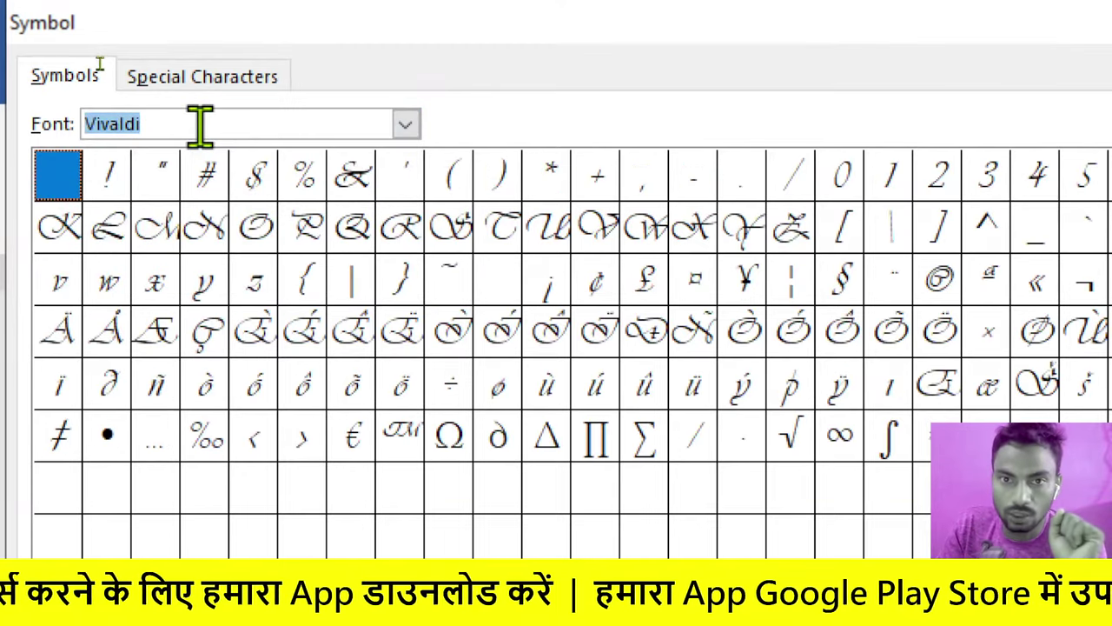
pyautogui.click(199, 126)
pyautogui.doubleClick(199, 126)
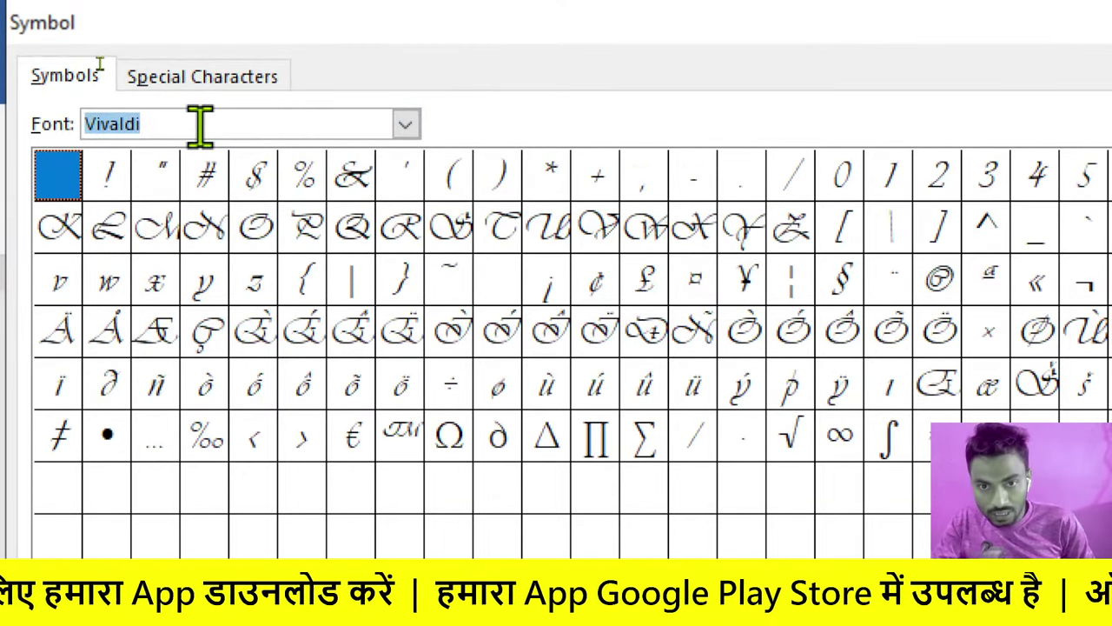
pyautogui.write('win')
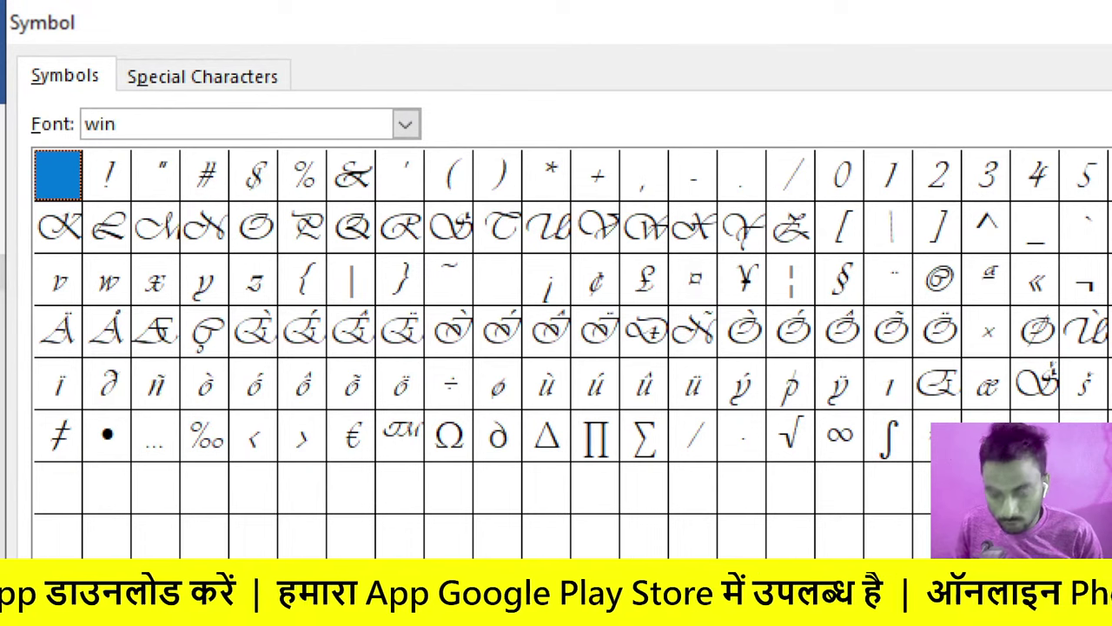
pyautogui.click(405, 124)
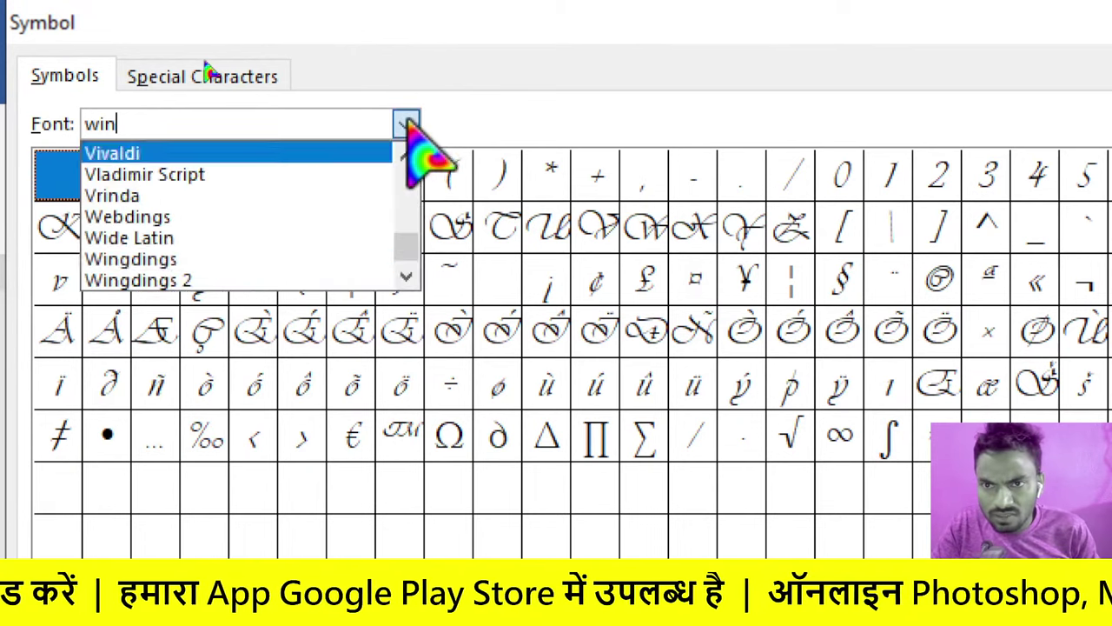
pyautogui.scroll(-3, 382, 243)
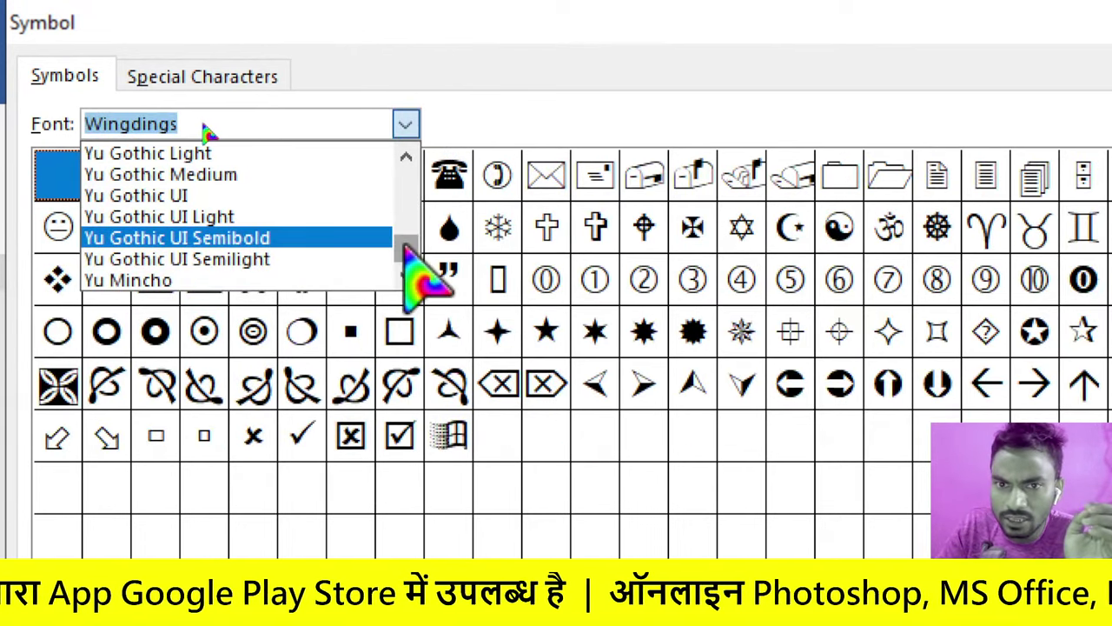
pyautogui.moveTo(405, 259); pyautogui.dragTo(410, 161)
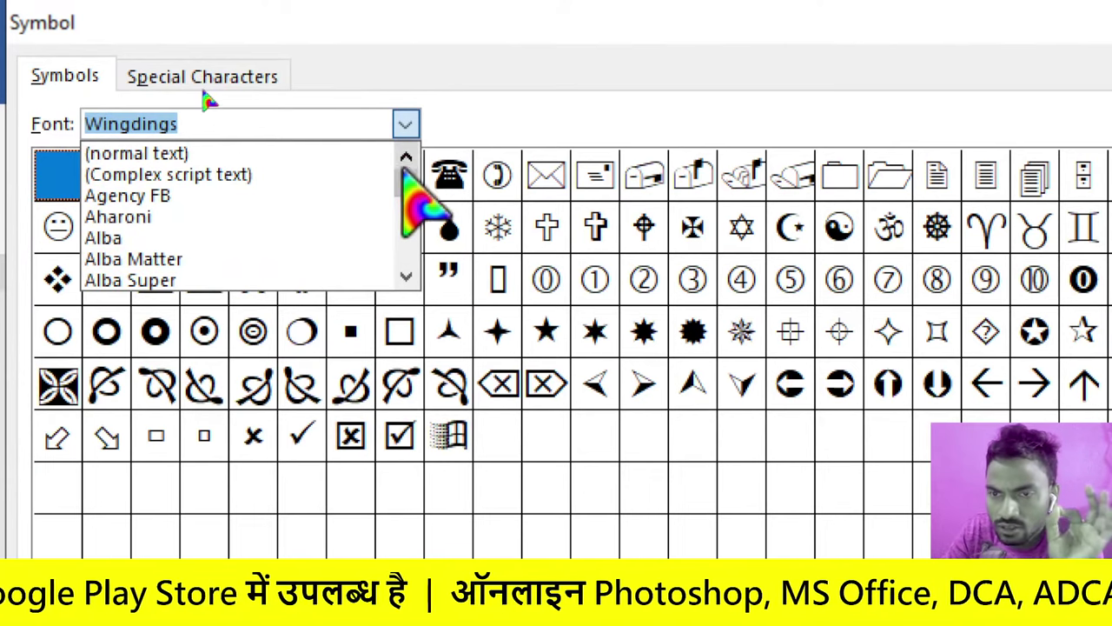
pyautogui.moveTo(404, 186); pyautogui.dragTo(408, 247)
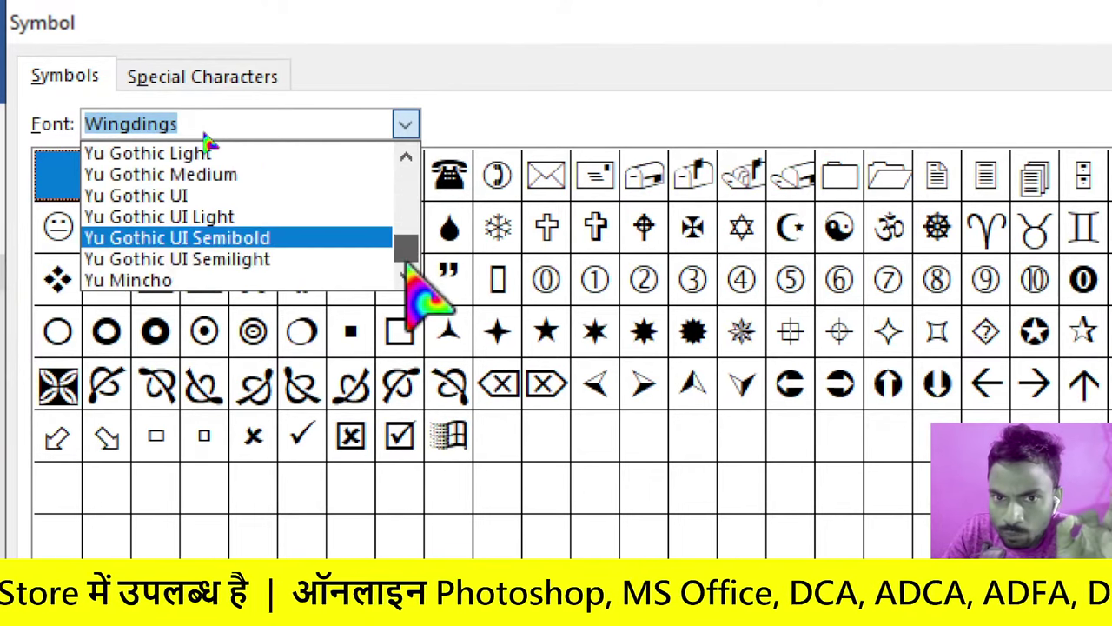
pyautogui.press('Up')
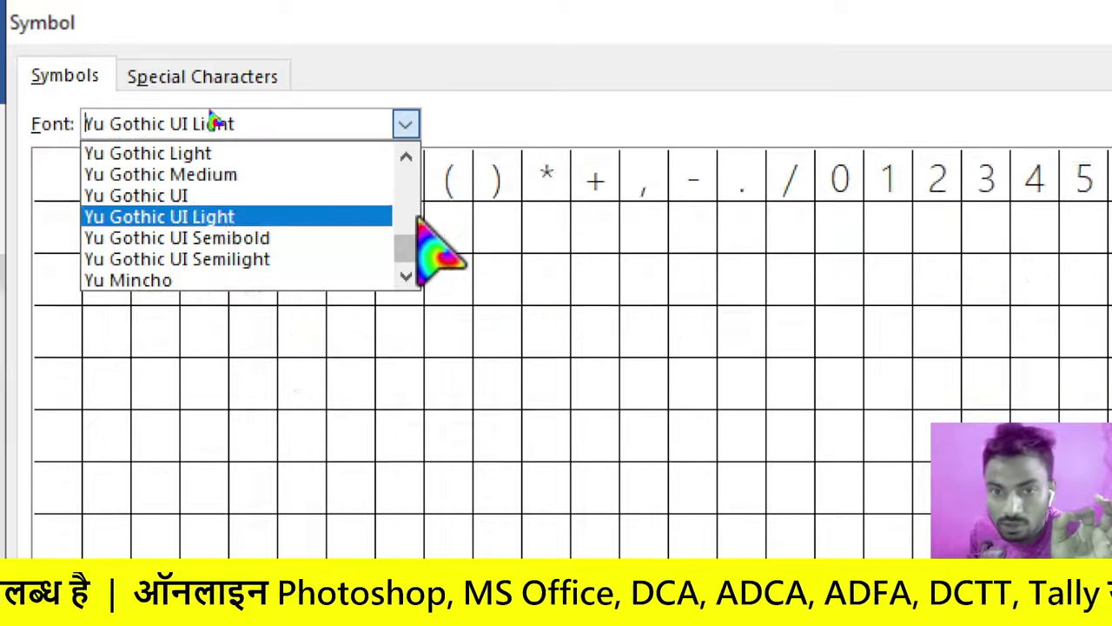
pyautogui.press('Up')
pyautogui.press('Up')
pyautogui.press('Up')
pyautogui.press('Up')
pyautogui.press('Up')
pyautogui.press('Up')
pyautogui.press('Up')
pyautogui.press('Up')
pyautogui.press('Up')
pyautogui.press('Up')
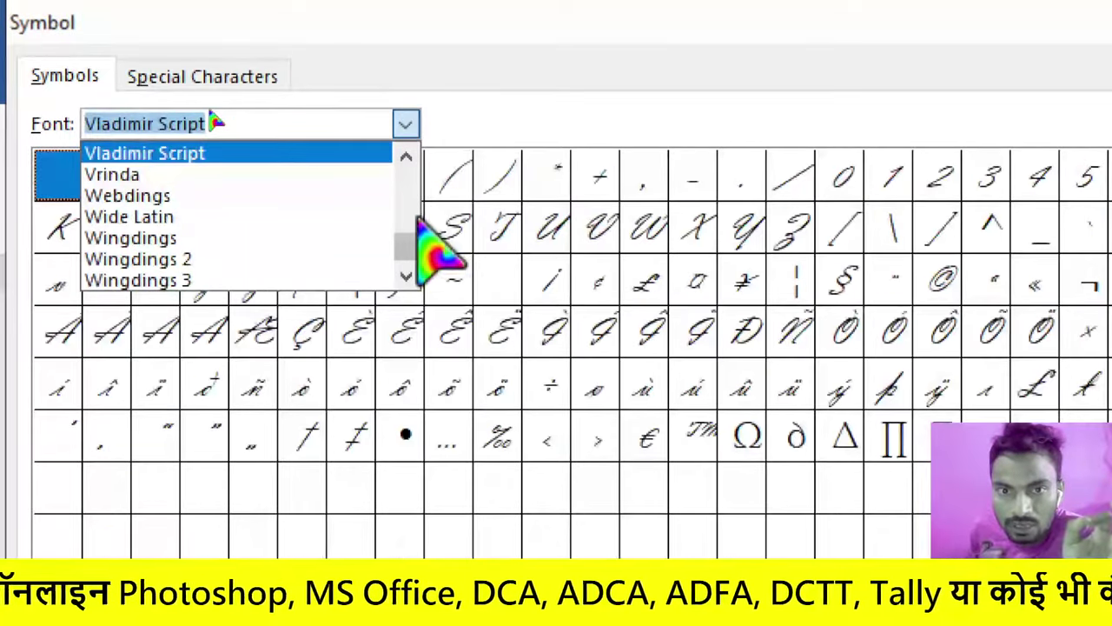
pyautogui.press('Down')
pyautogui.press('Down')
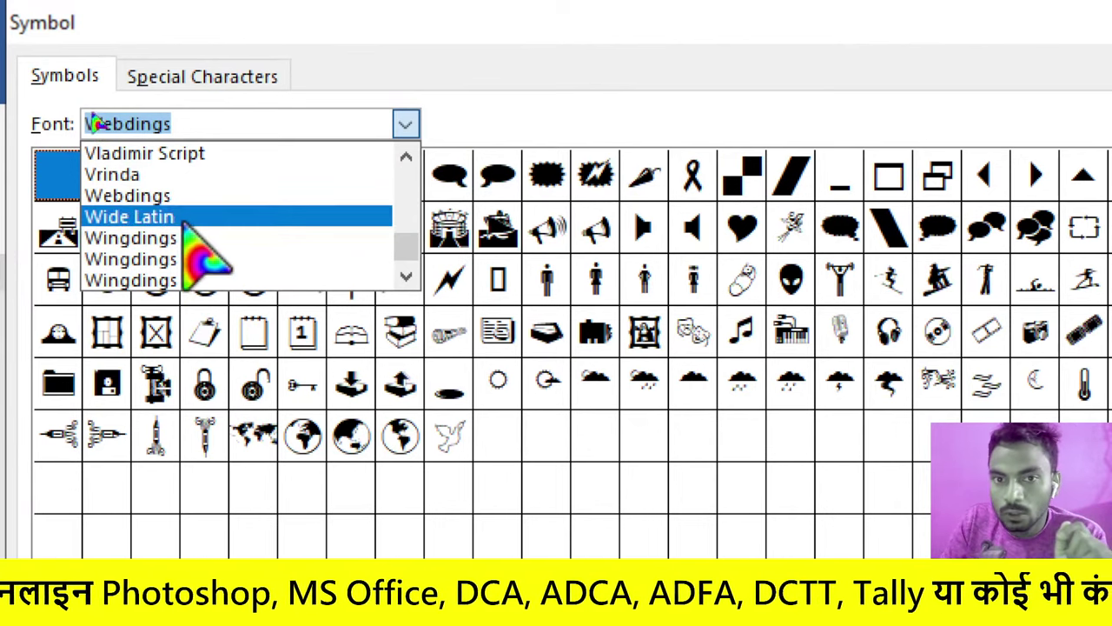
pyautogui.click(169, 198)
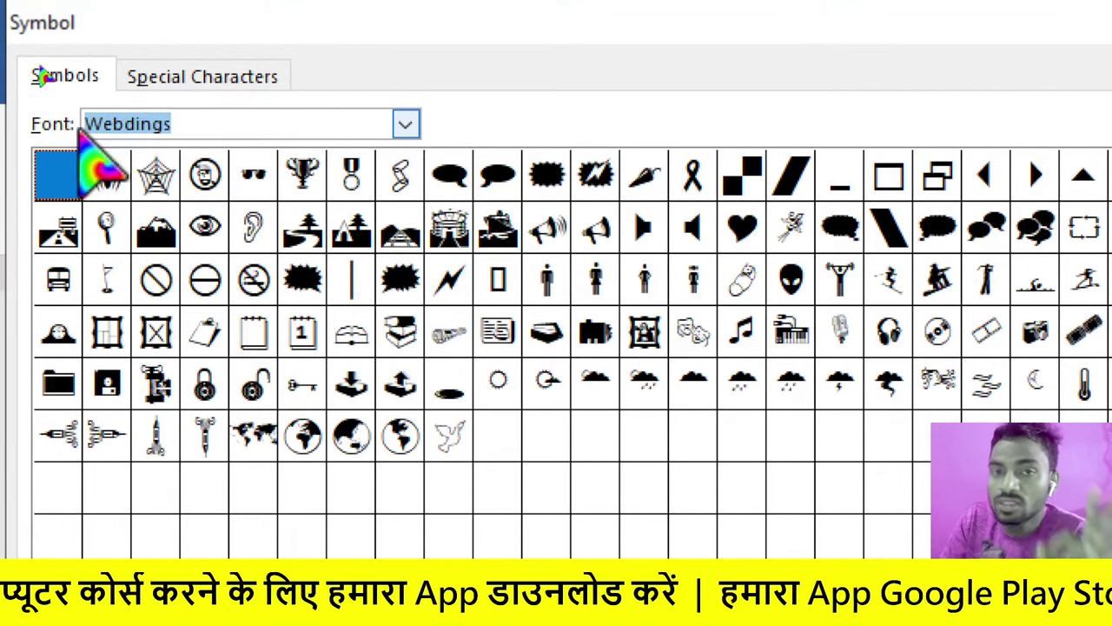
# - Try Wingdings 2 and Webdings, then select Wingdings' circled telephone symbol (code 41)
pyautogui.click(405, 124)
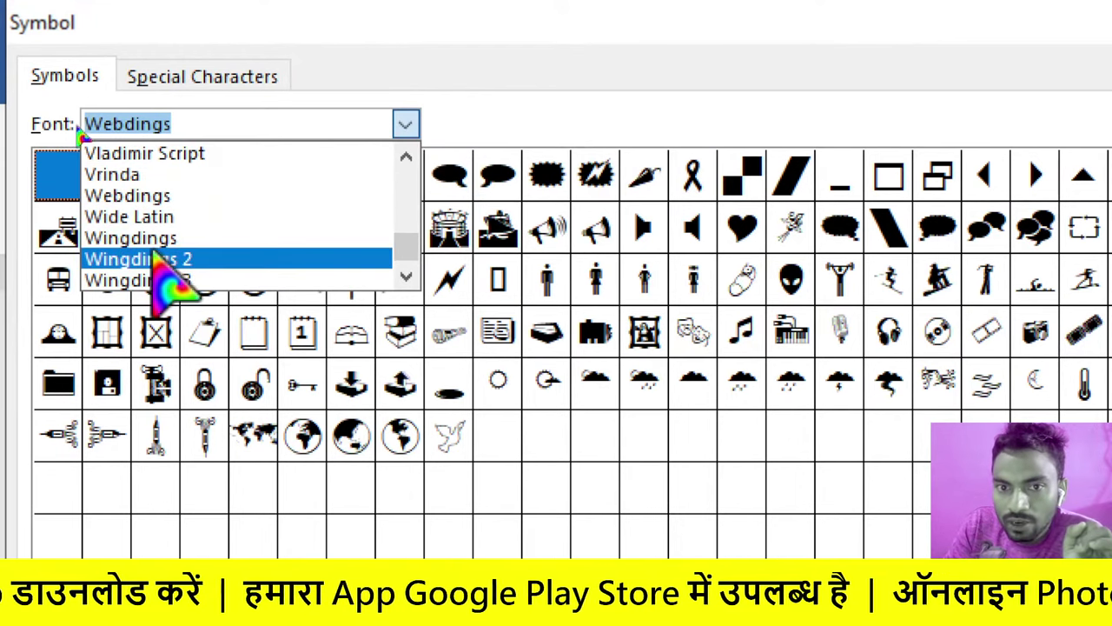
pyautogui.click(153, 259)
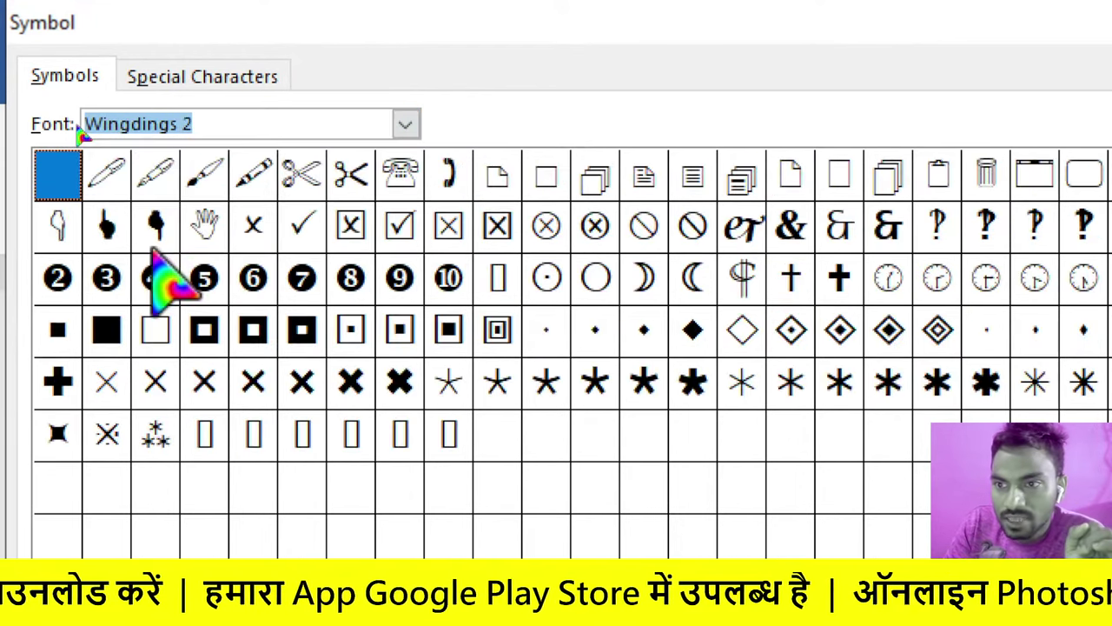
pyautogui.click(235, 117)
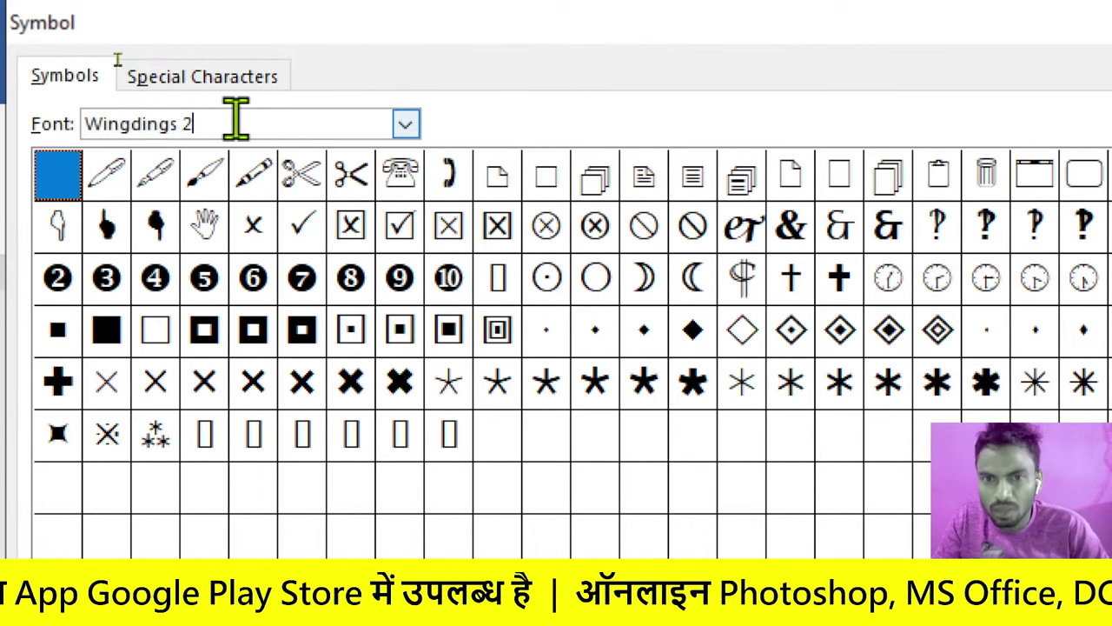
pyautogui.click(405, 123)
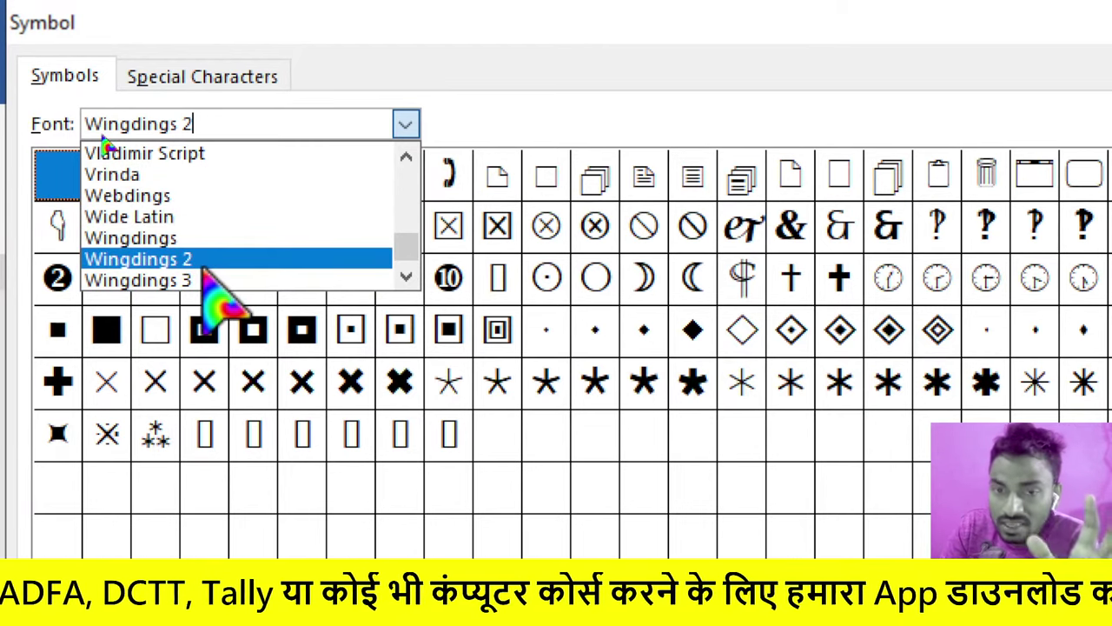
pyautogui.click(180, 195)
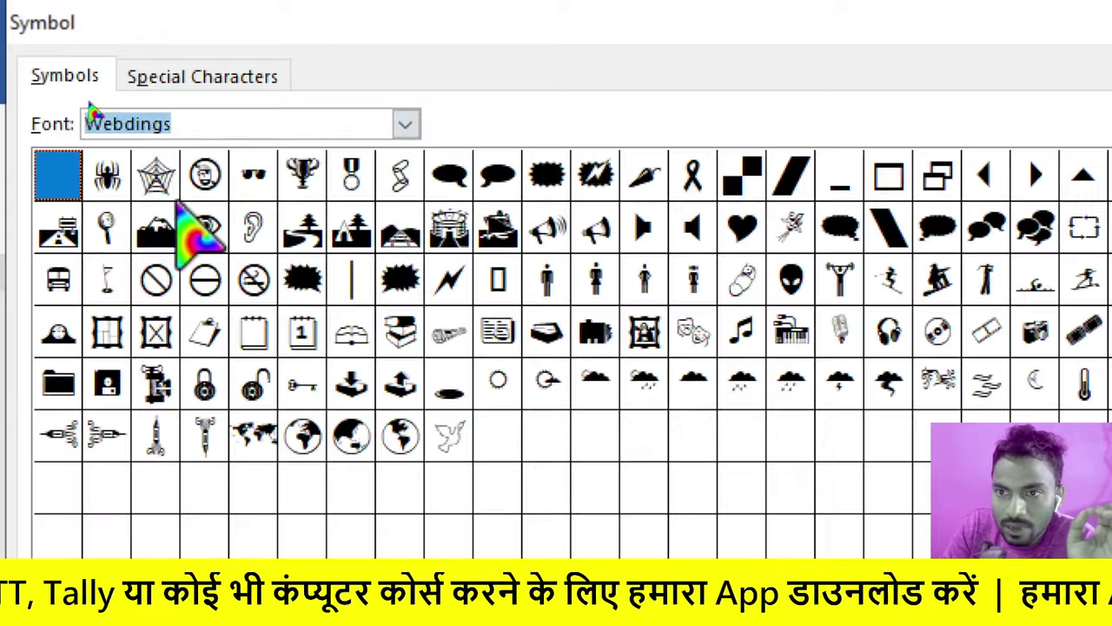
pyautogui.click(402, 124)
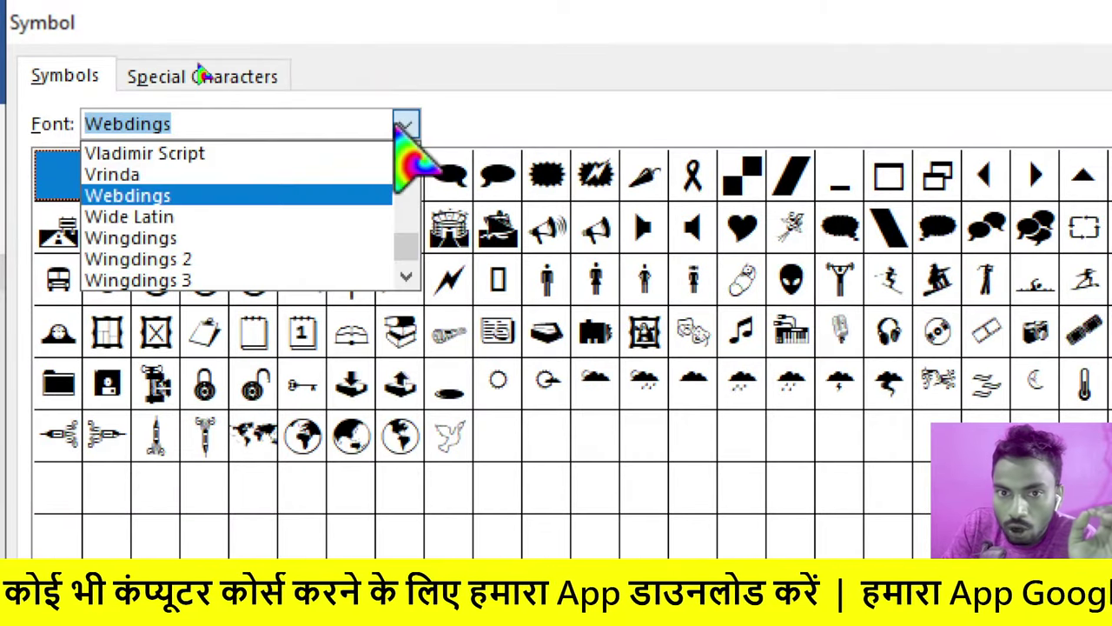
pyautogui.click(178, 239)
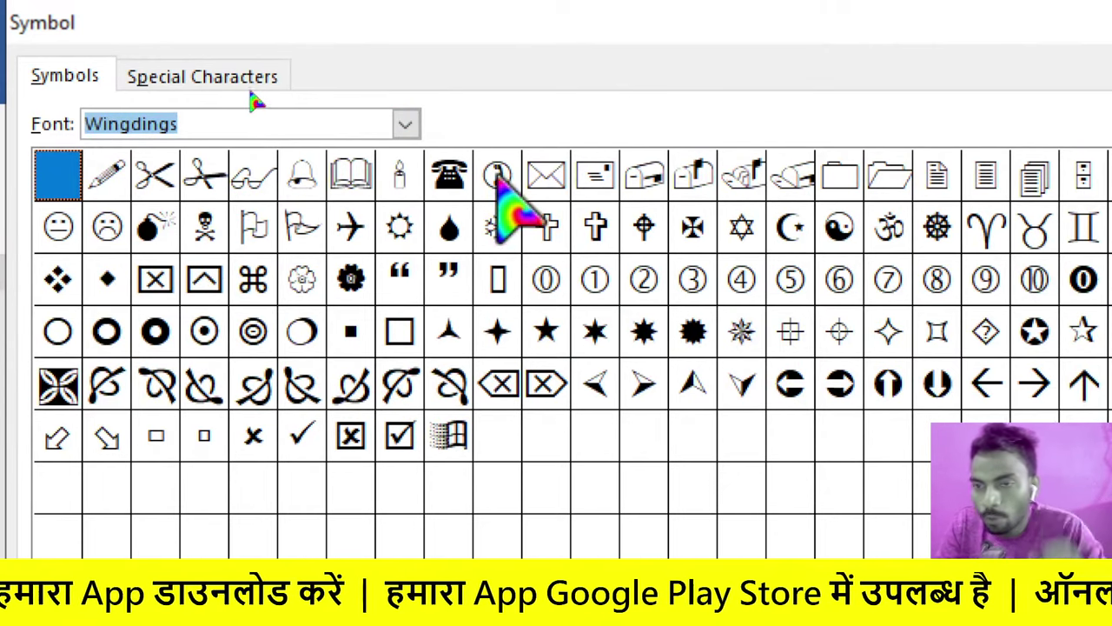
pyautogui.click(497, 175)
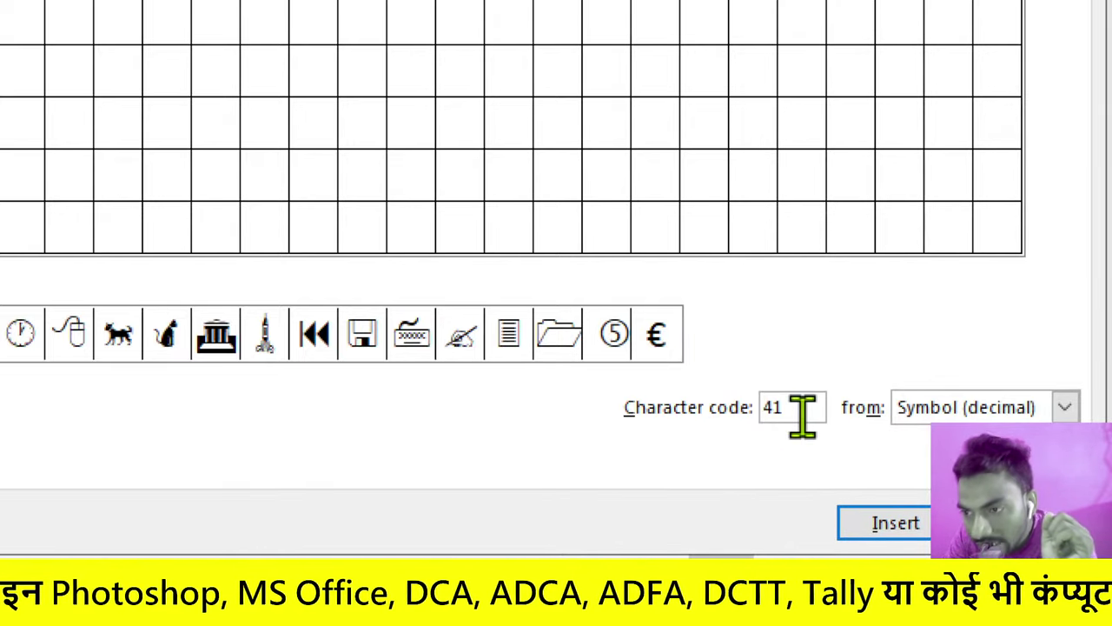
# - Clear the Character code value in the Symbol dialog
pyautogui.press('BackSpace')
pyautogui.press('BackSpace')
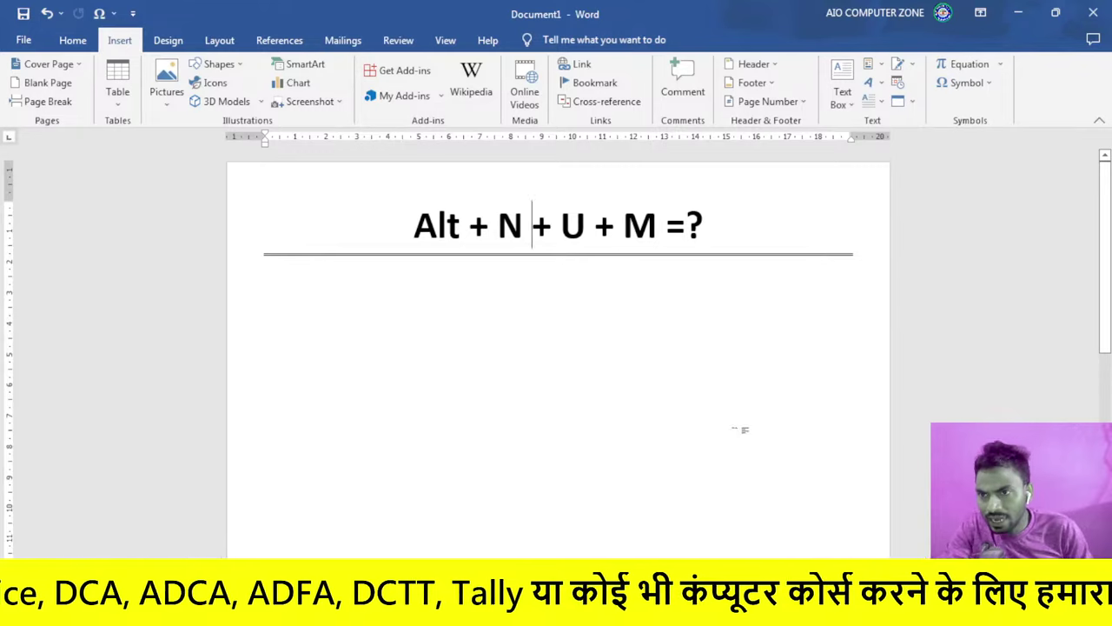
# - Add empty lines below the heading and left-align the first one
pyautogui.press('End')
pyautogui.press('Return')
pyautogui.press('Return')
pyautogui.press('Return')
pyautogui.press('Return')
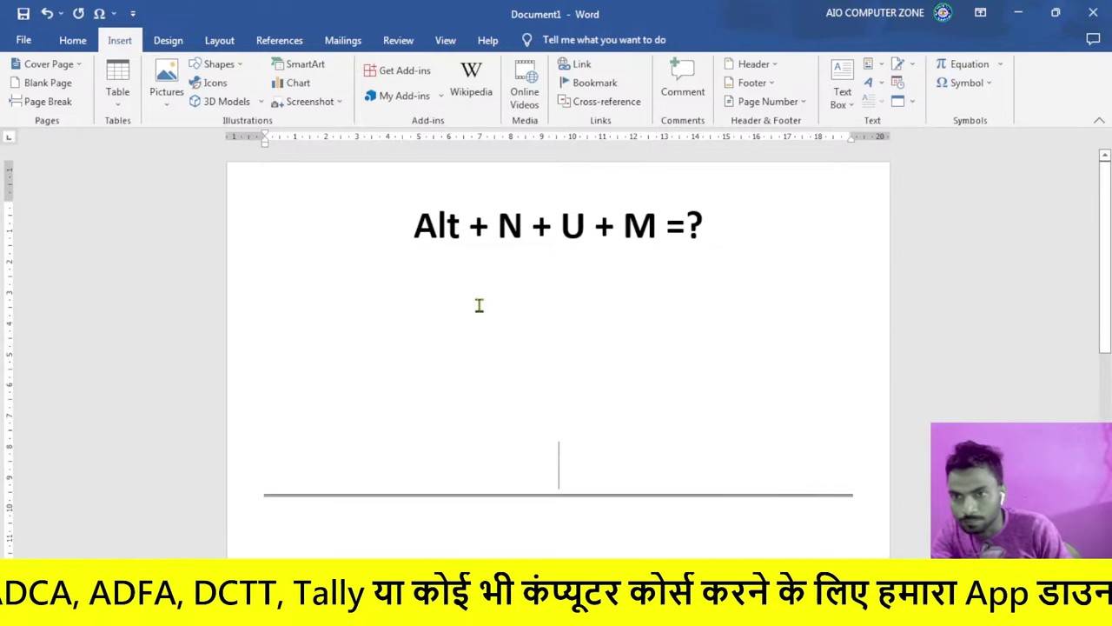
pyautogui.click(479, 305)
pyautogui.hotkey('ctrl', 'l')
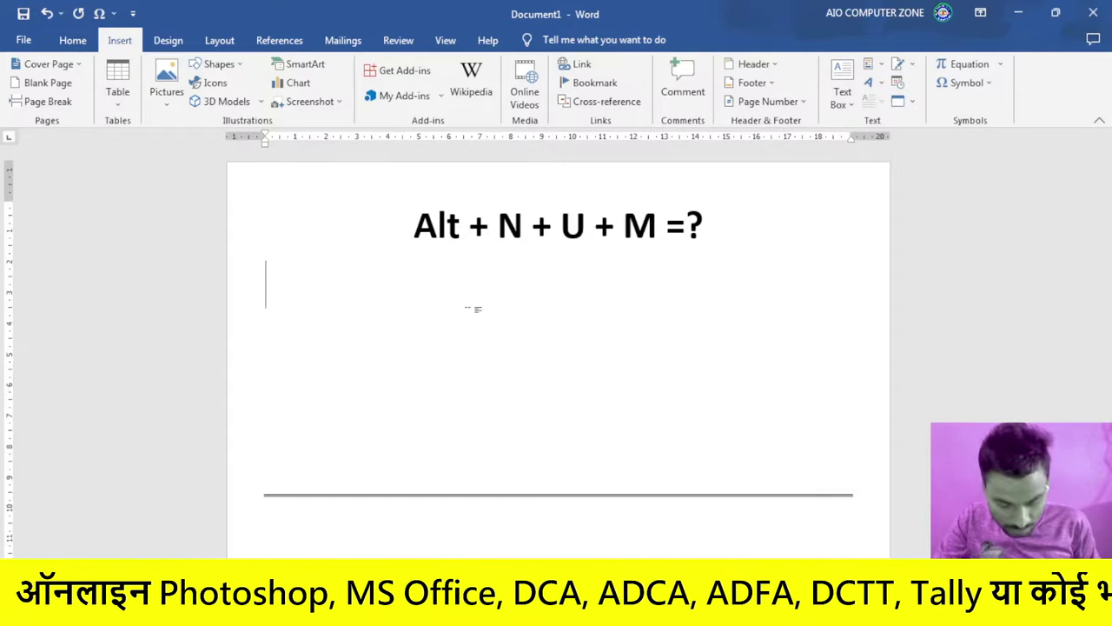
# - Set the empty line's font to Wingdings using the Home tab's Font box
pyautogui.click(74, 41)
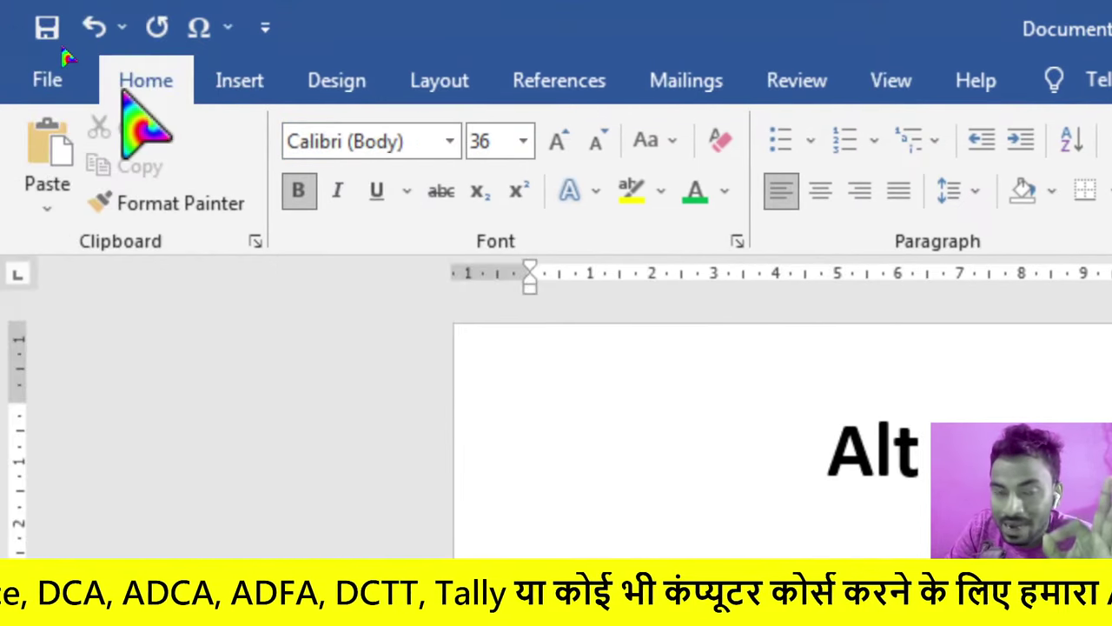
pyautogui.click(428, 142)
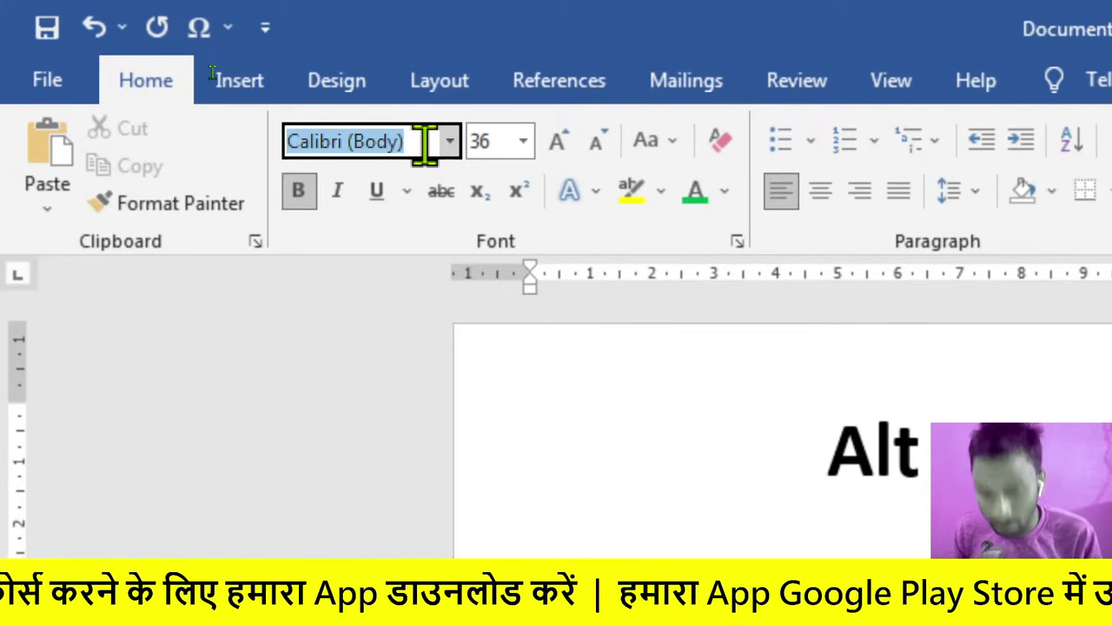
pyautogui.write('Wingdings')
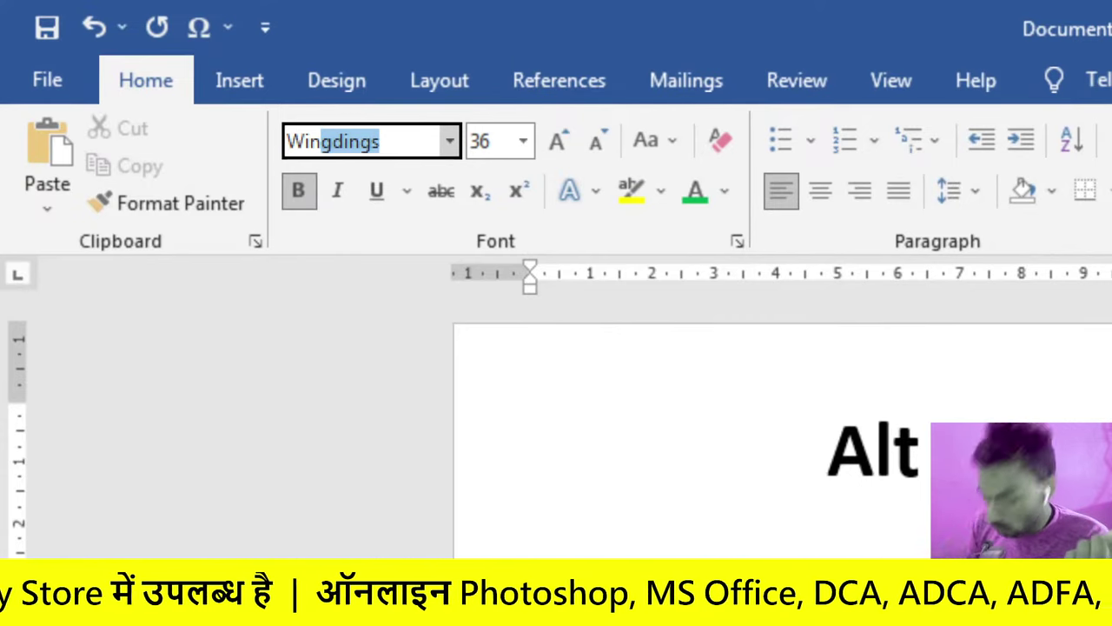
pyautogui.press('Return')
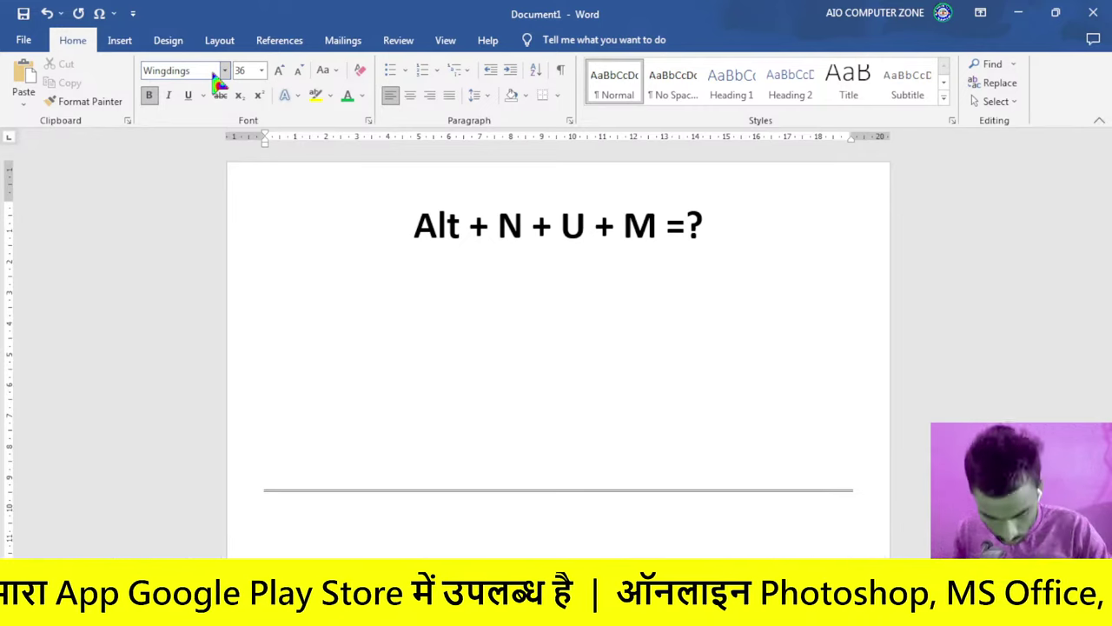
# - Type ) to insert the Wingdings telephone, then reopen the Symbol dialog with Alt+N, U, M
pyautogui.write(')')
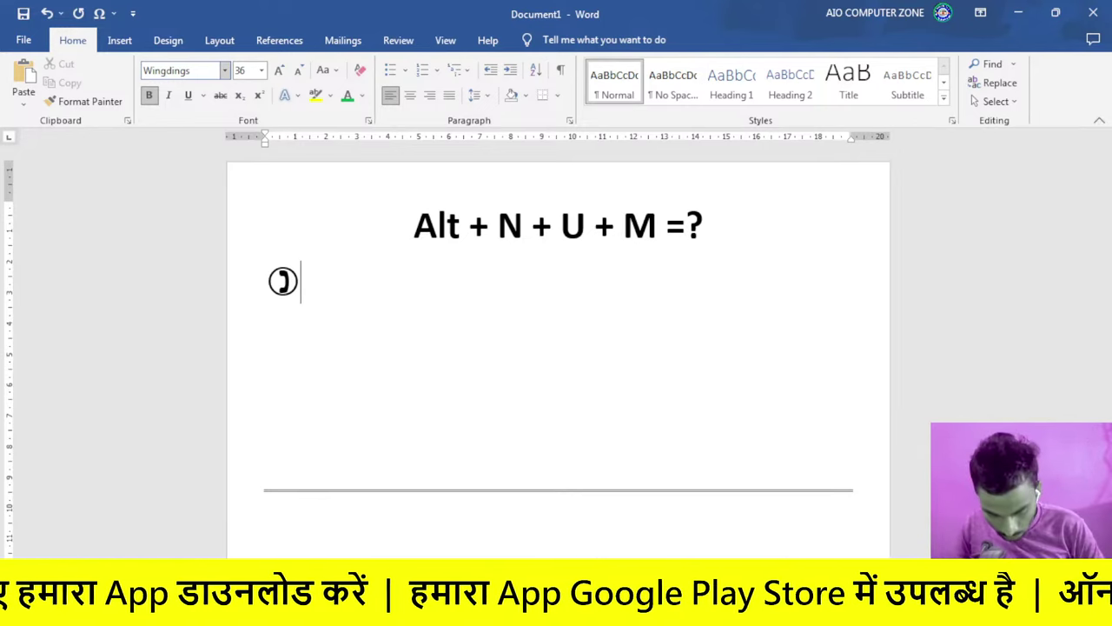
pyautogui.hotkey('alt', 'n')
pyautogui.press('u')
pyautogui.press('m')
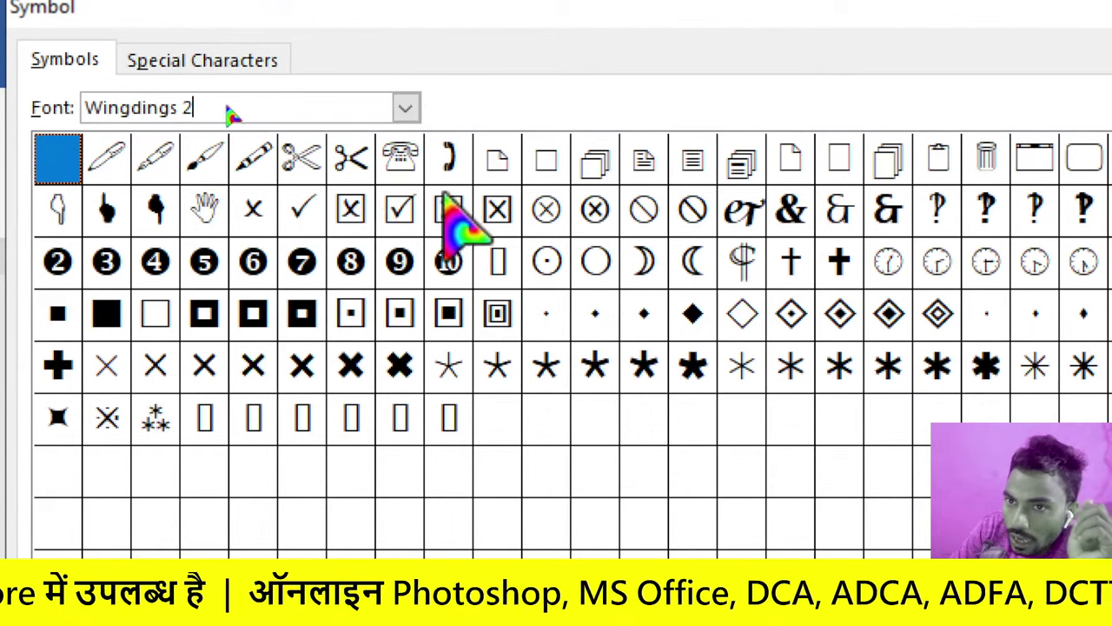
# - Select the scissors symbol in the Wingdings 2 set
pyautogui.click(306, 160)
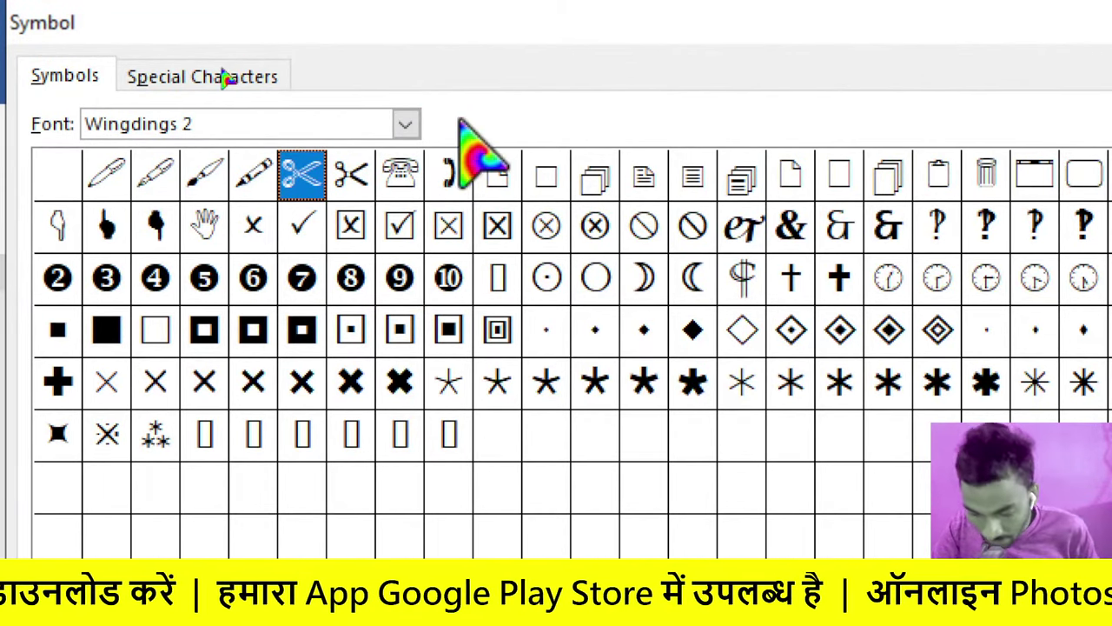
pyautogui.click(405, 123)
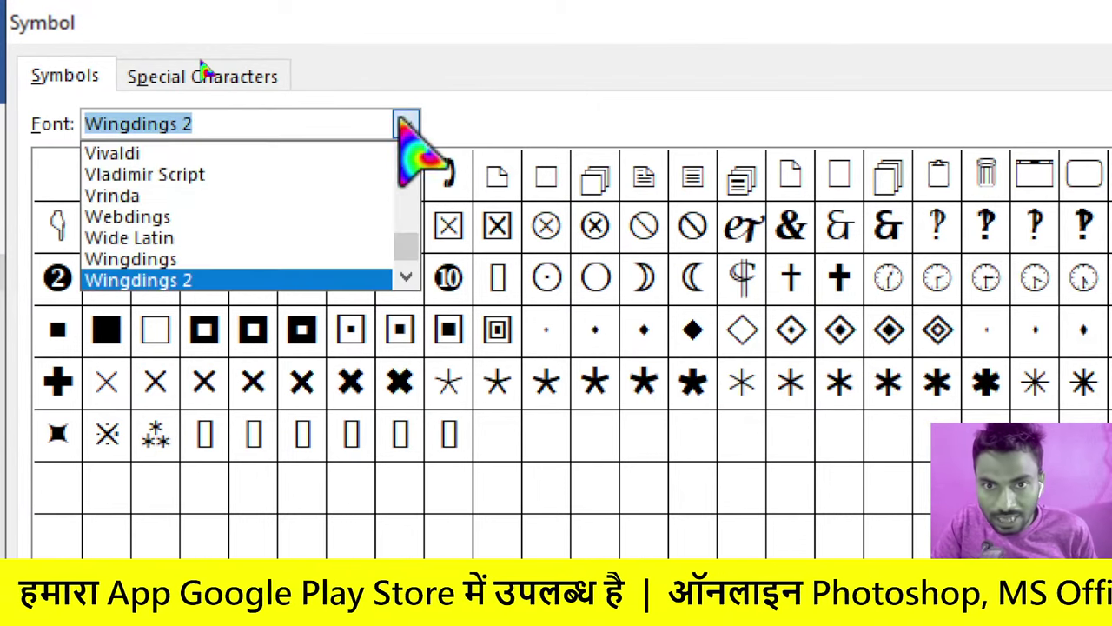
# - Switch to Webdings, inspect the trophy, ribbon and megaphone symbols, then close the dialog
pyautogui.click(250, 220)
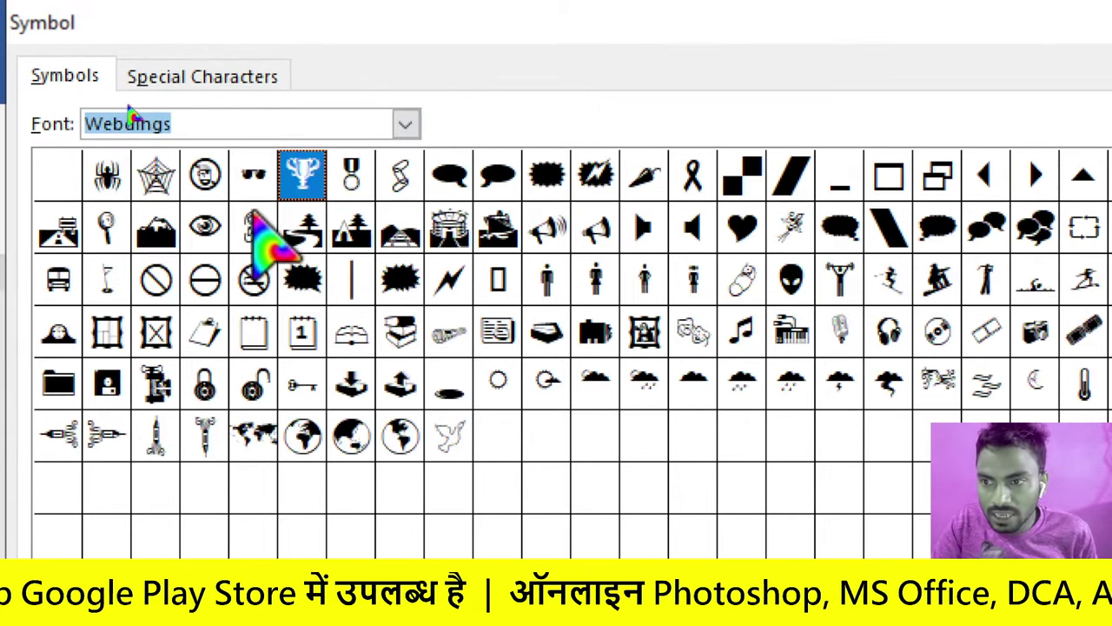
pyautogui.click(328, 131)
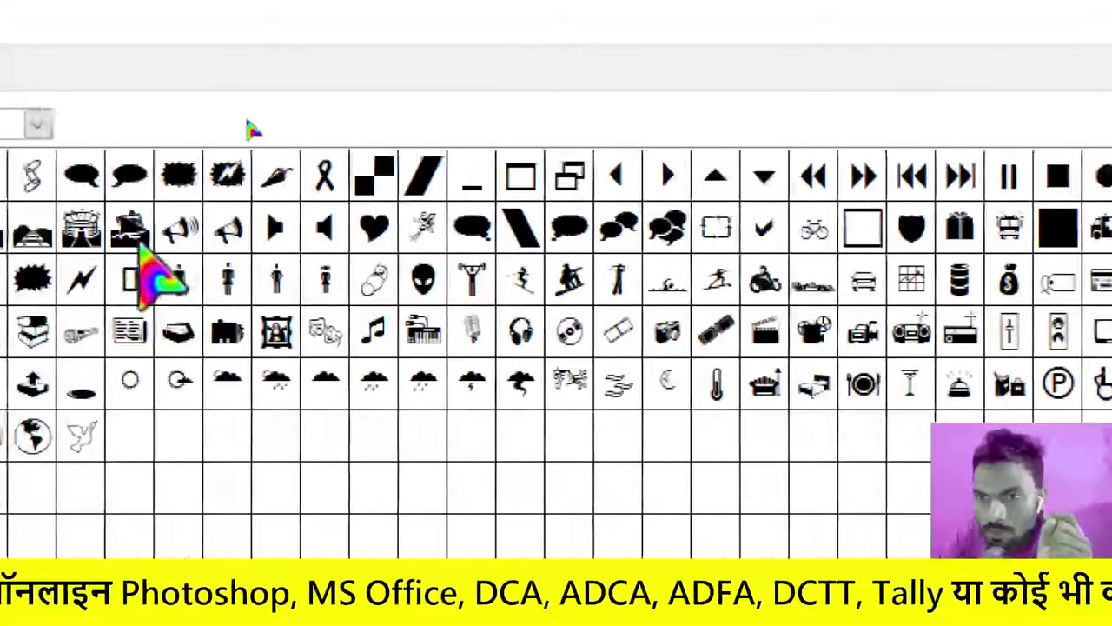
pyautogui.click(148, 157)
pyautogui.click(537, 178)
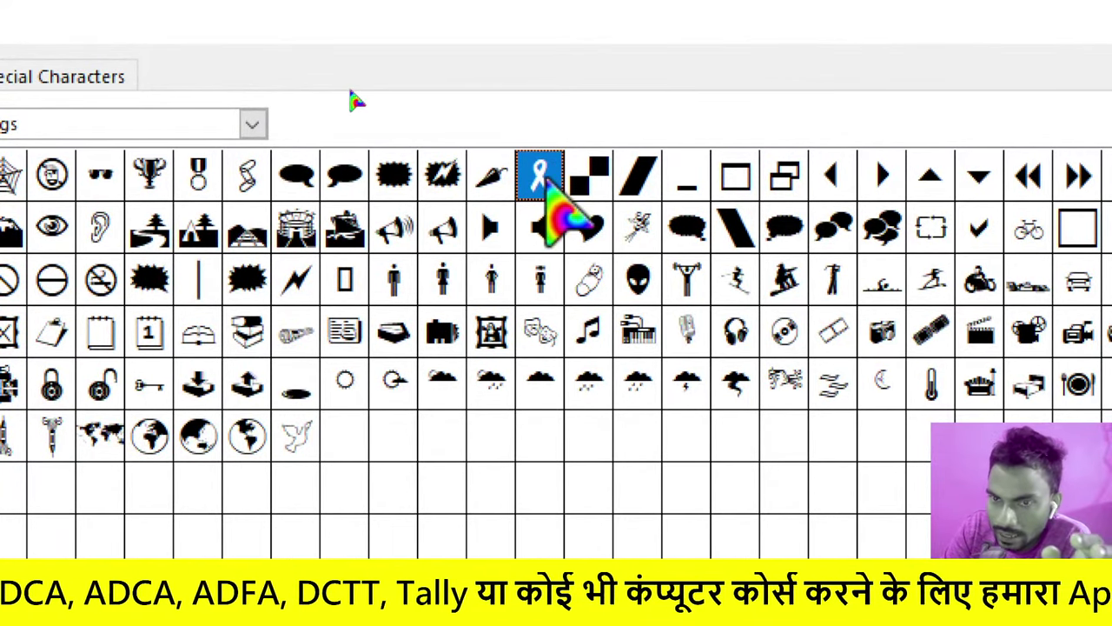
pyautogui.click(395, 228)
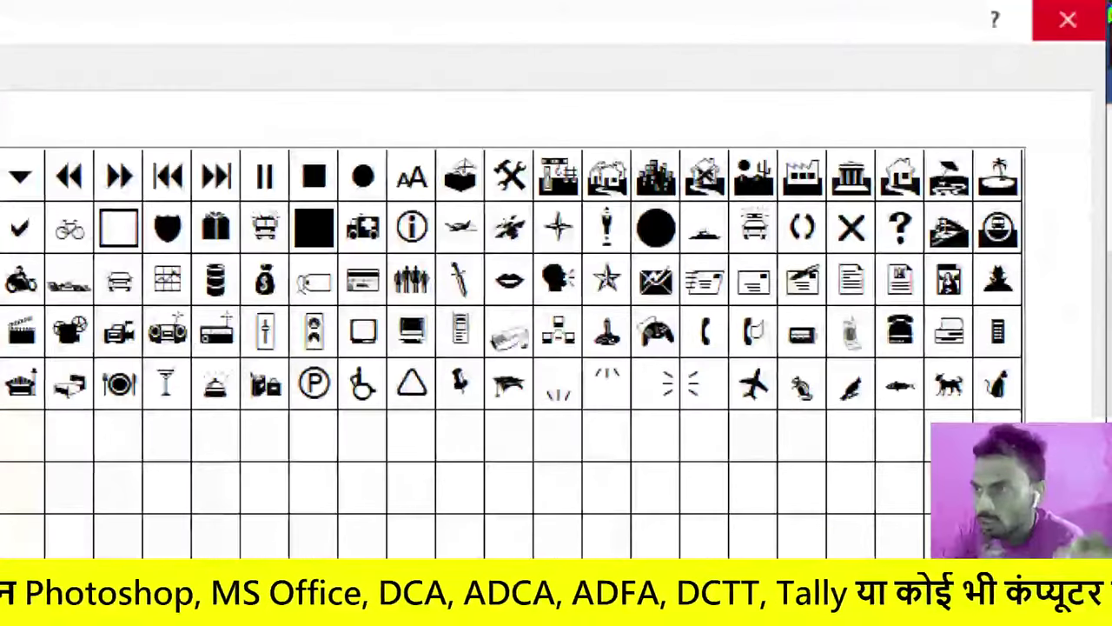
pyautogui.click(971, 8)
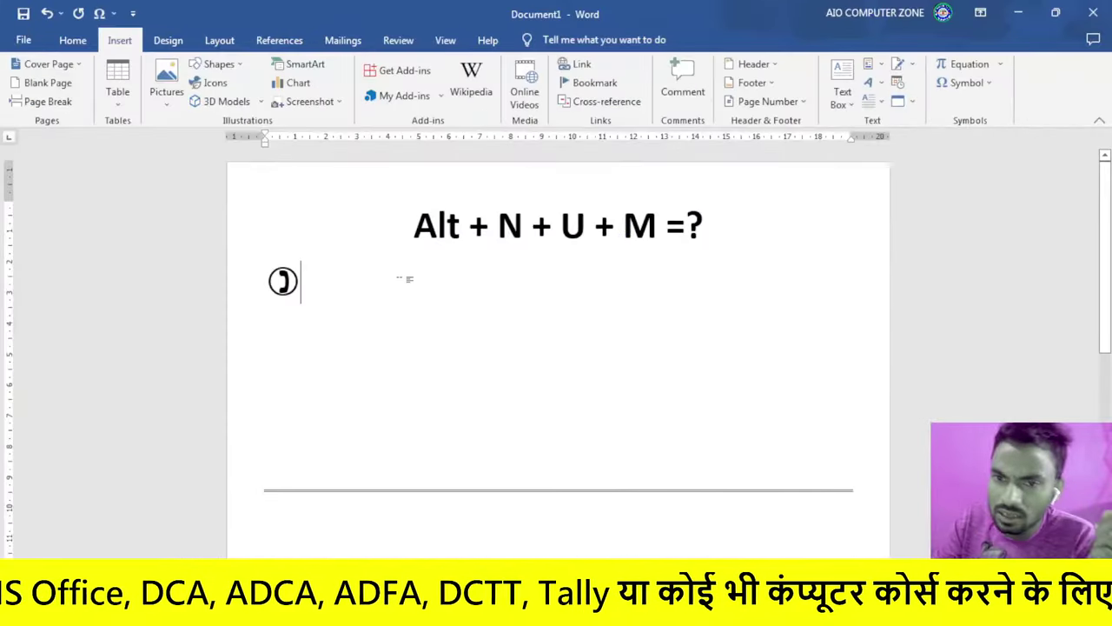
# - Tab past the phone symbol and type QQ to add two Webdings airplanes
pyautogui.press('Tab')
pyautogui.click(72, 40)
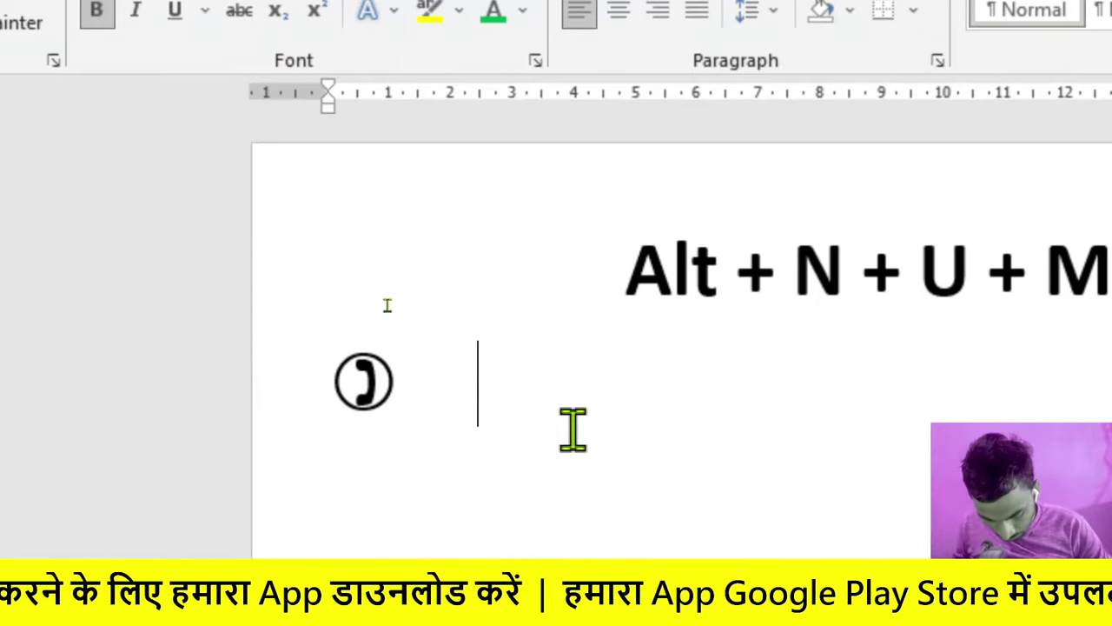
pyautogui.write('Q')
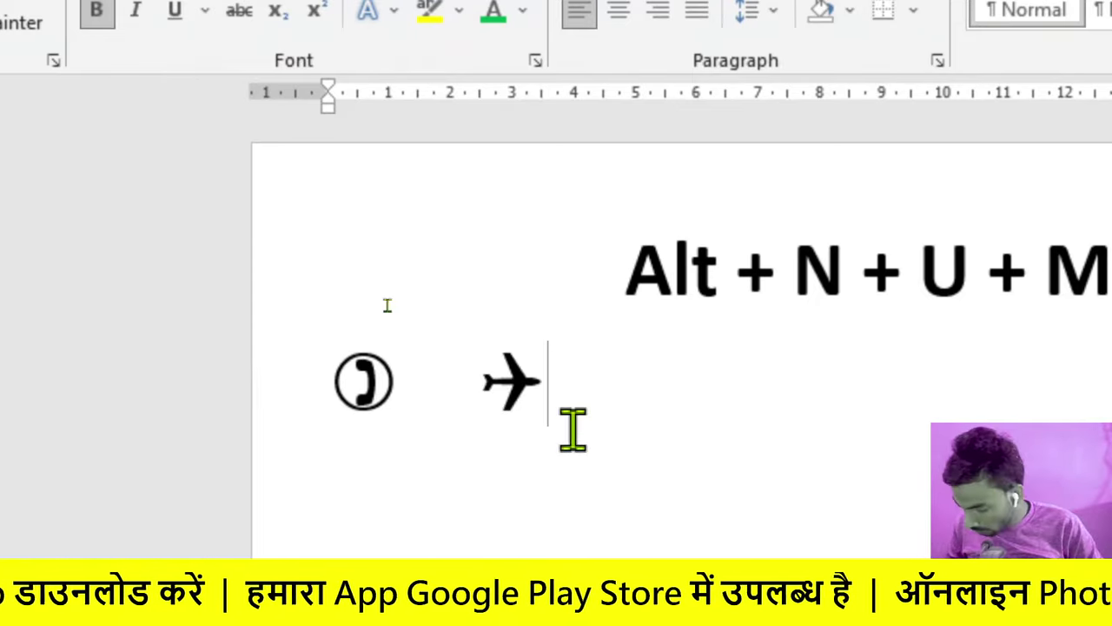
pyautogui.write('Q')
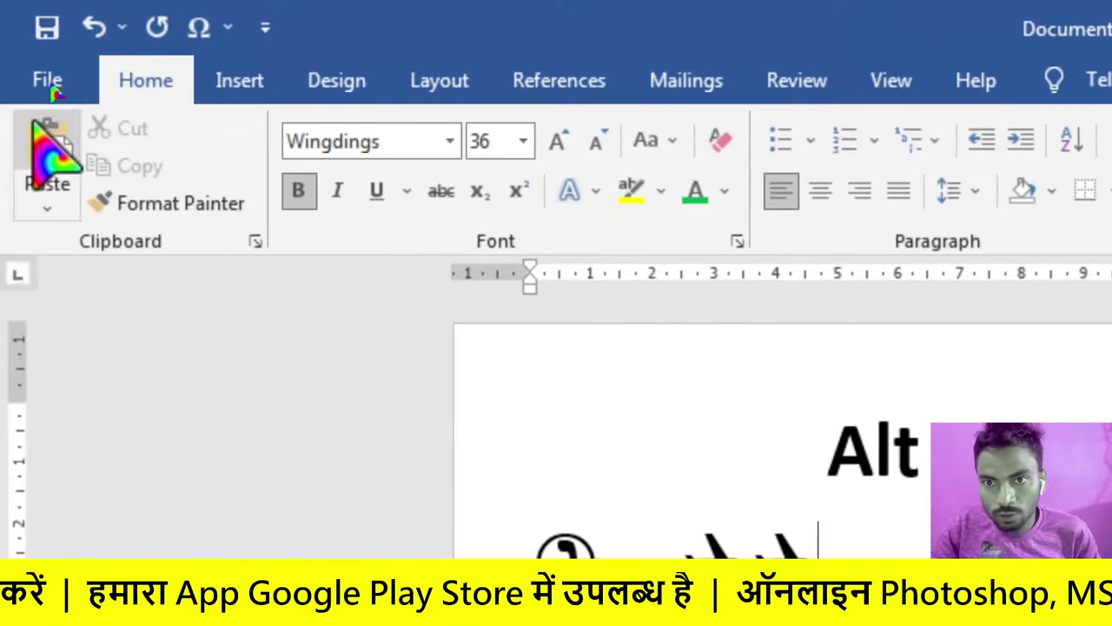
# - Insert the Webdings tent-with-trees symbol (Q) after the airplanes, retyping it once
pyautogui.click(423, 153)
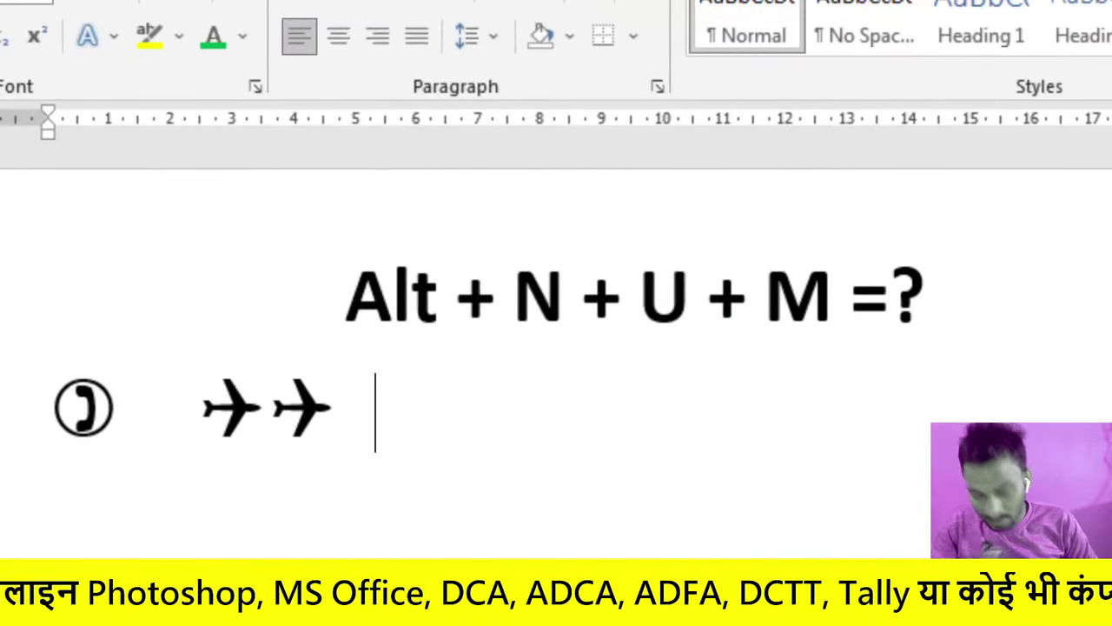
pyautogui.write('Q')
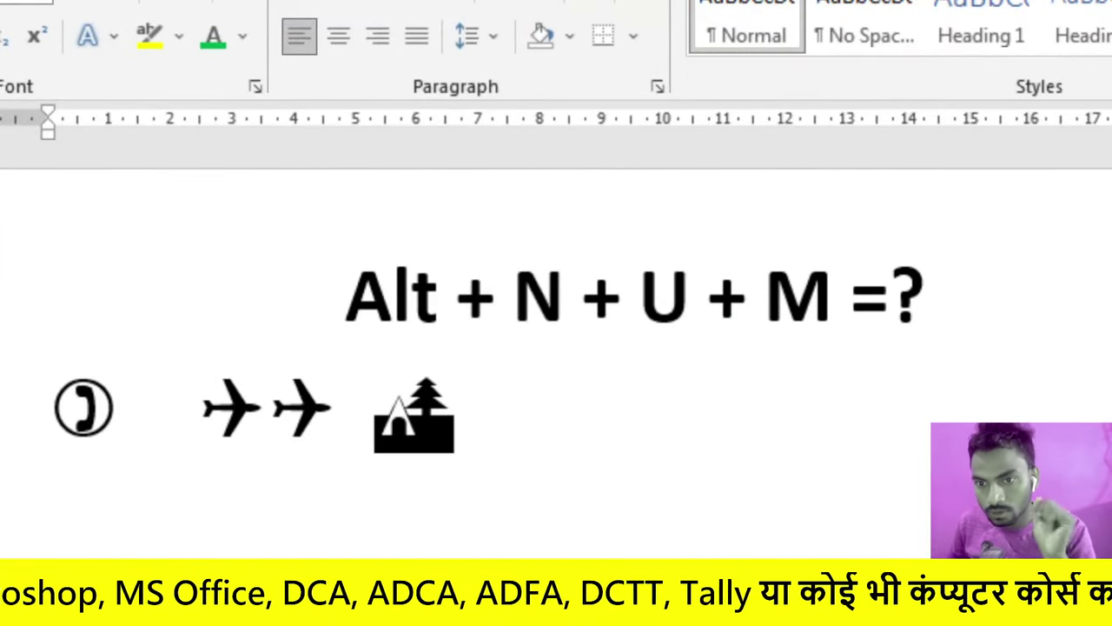
pyautogui.press('BackSpace')
pyautogui.write('Q')
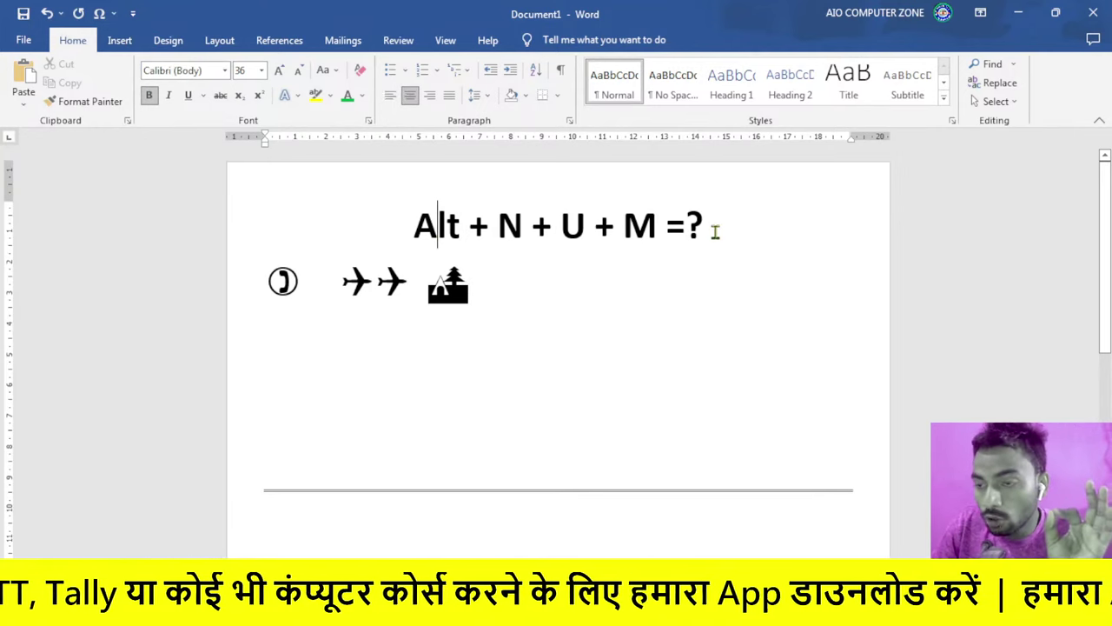
pyautogui.moveTo(686, 224); pyautogui.dragTo(406, 223)
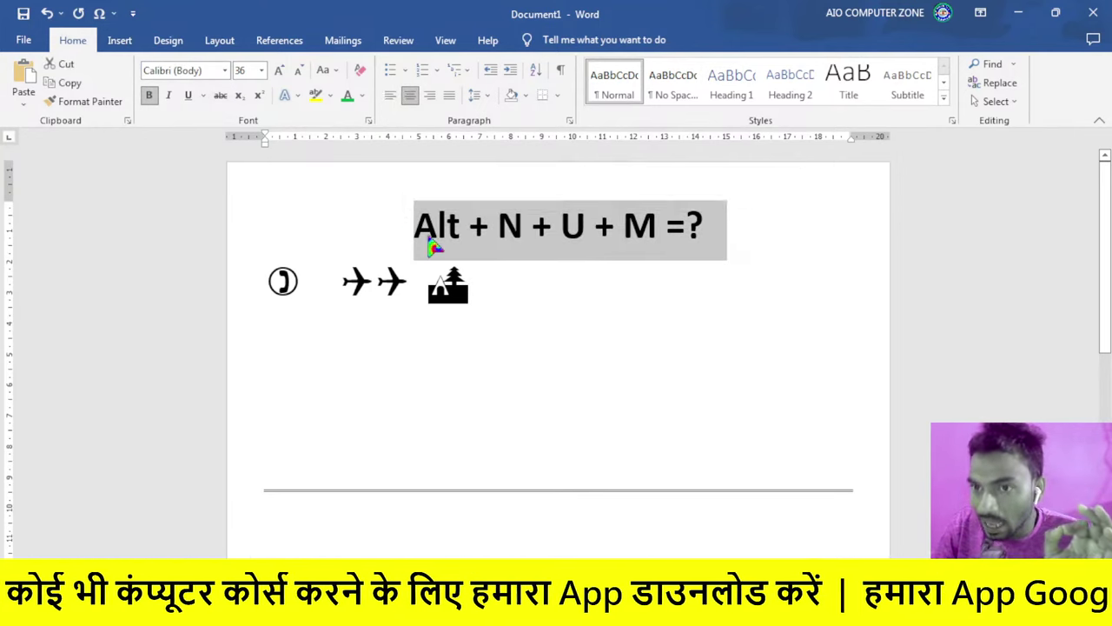
pyautogui.click(439, 228)
pyautogui.moveTo(708, 222); pyautogui.dragTo(404, 222)
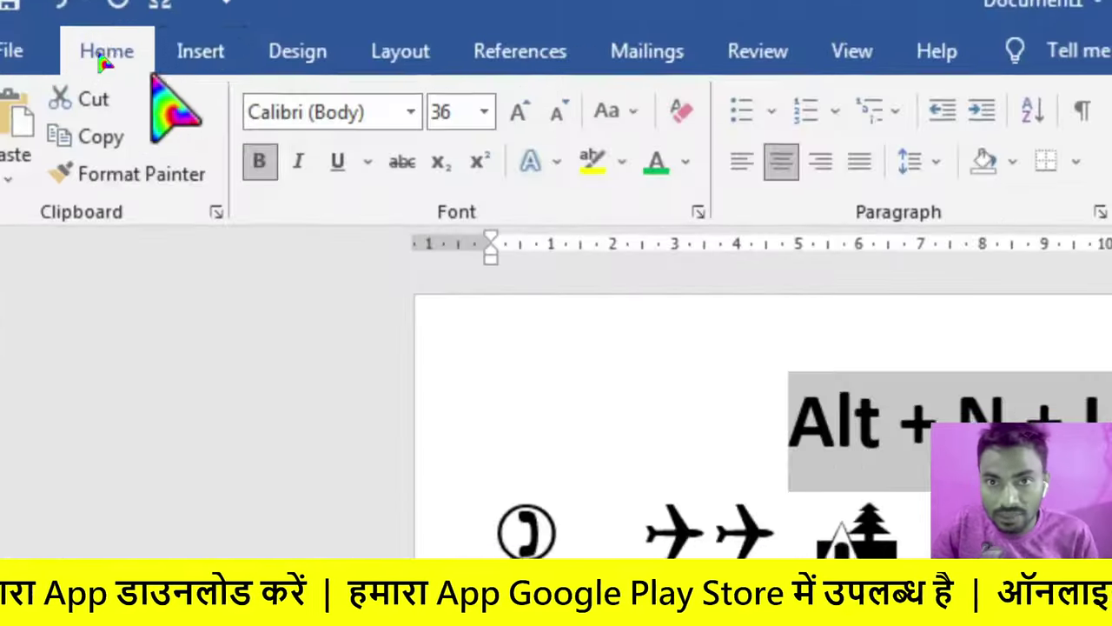
pyautogui.click(102, 36)
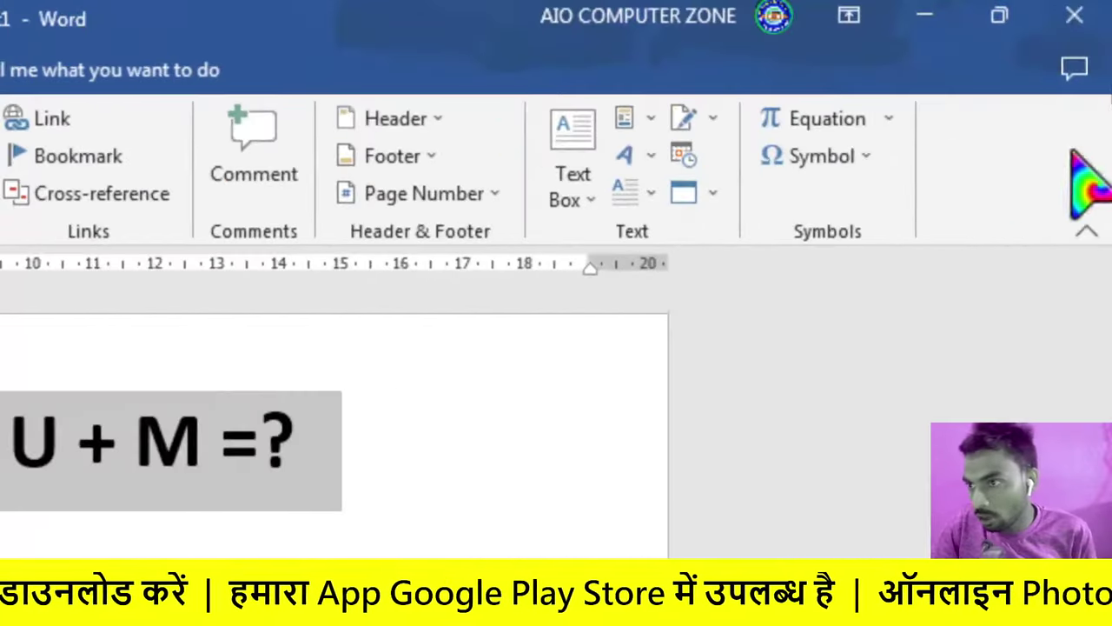
pyautogui.click(817, 155)
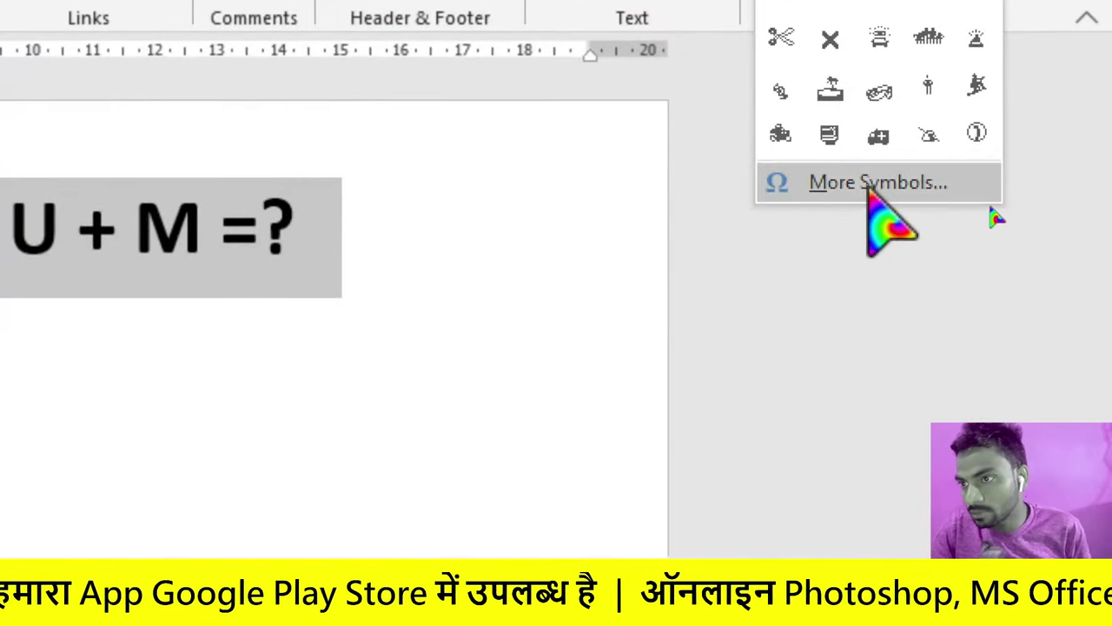
pyautogui.click(847, 396)
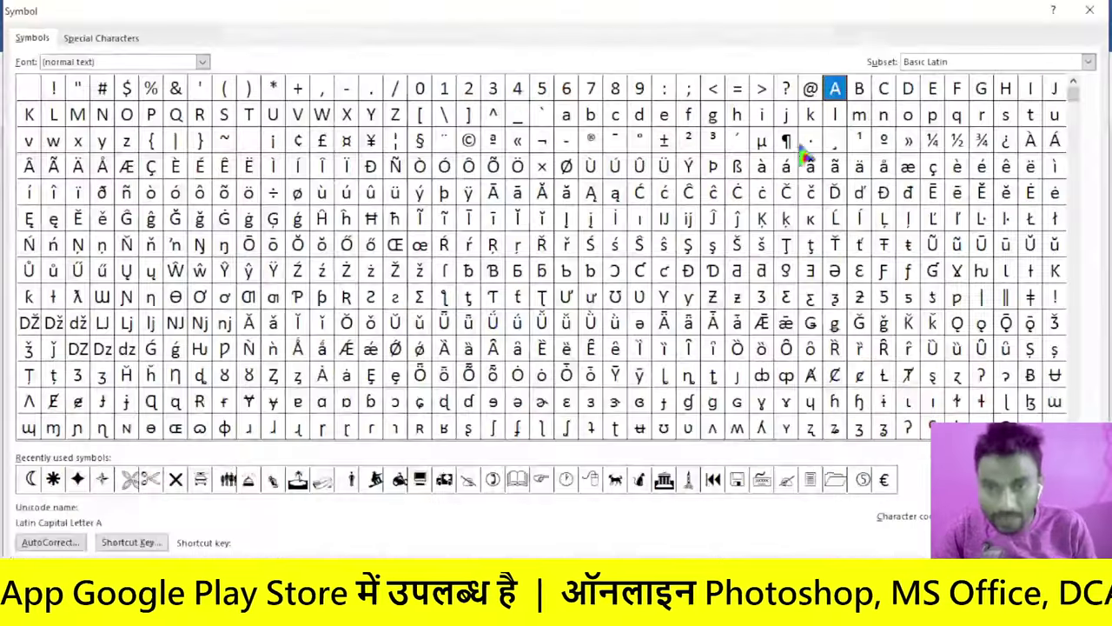
pyautogui.click(202, 62)
pyautogui.moveTo(202, 91); pyautogui.dragTo(209, 130)
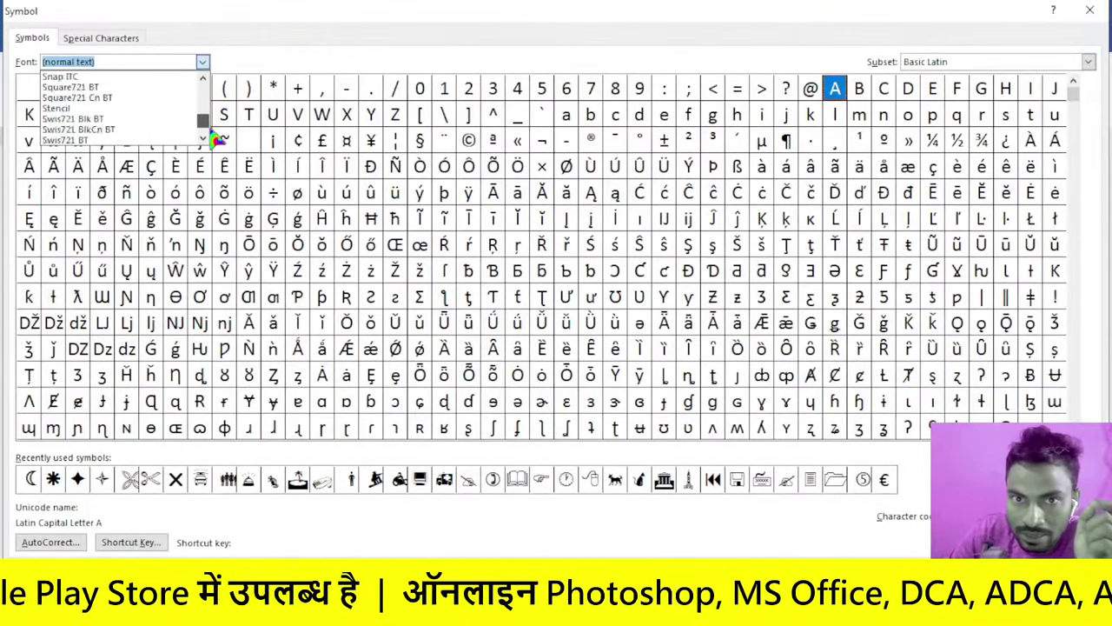
pyautogui.press('Up')
pyautogui.press('Up')
pyautogui.press('Up')
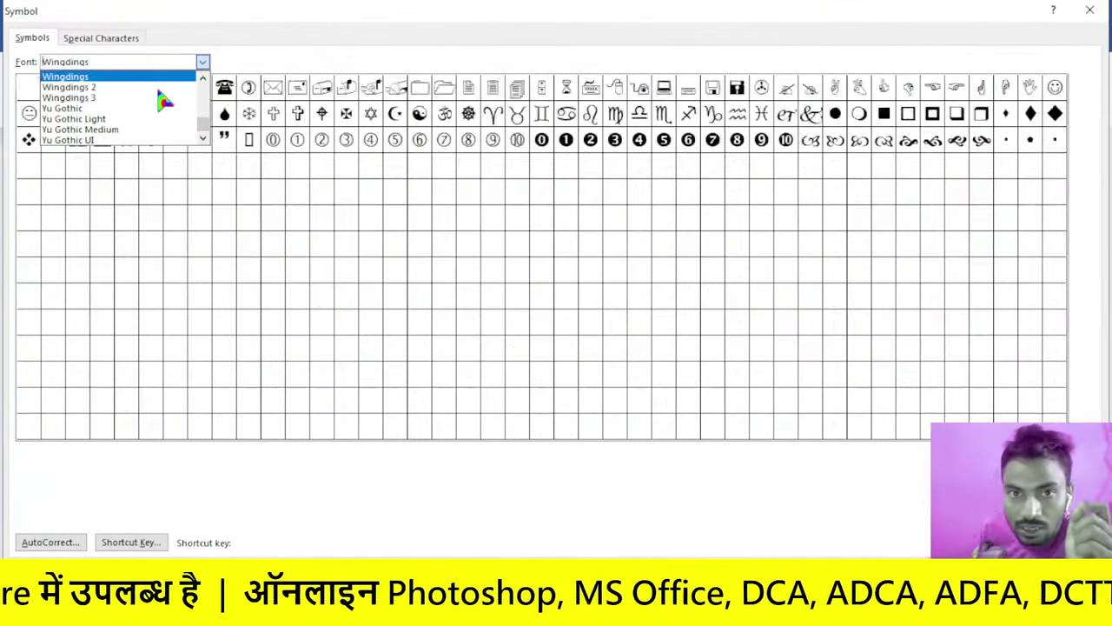
pyautogui.press('Up')
pyautogui.press('Down')
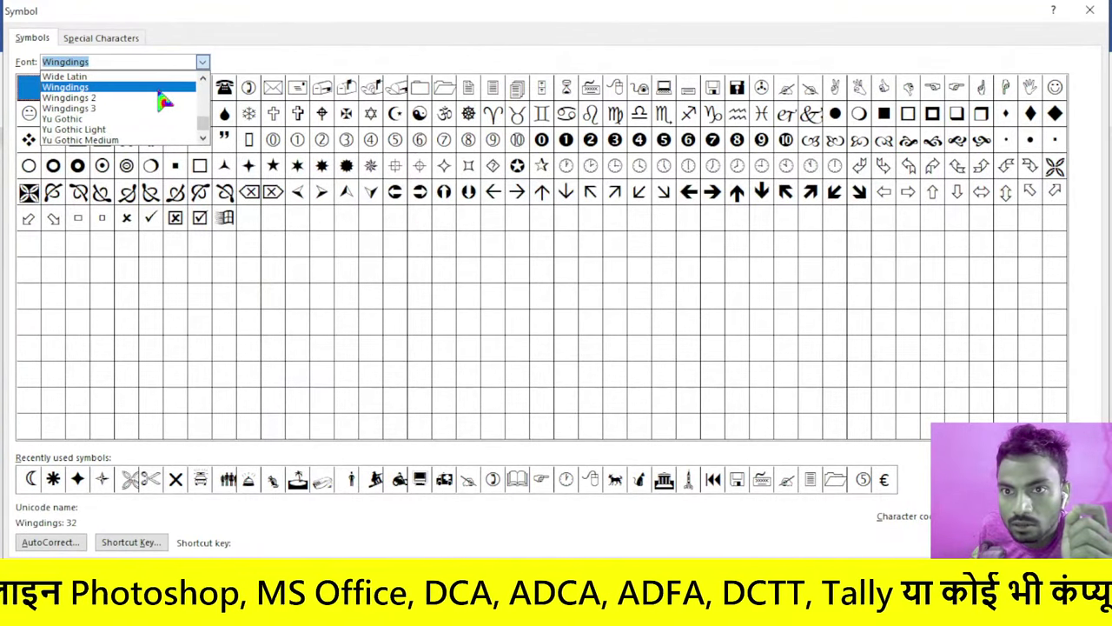
pyautogui.press('Down')
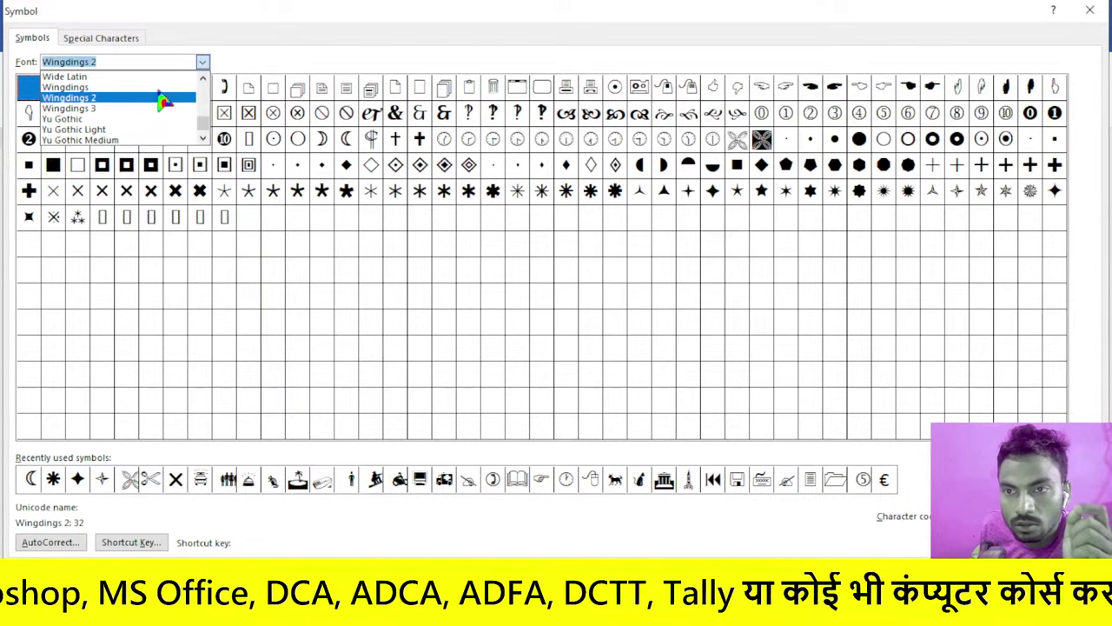
pyautogui.press('Down')
pyautogui.press('Up')
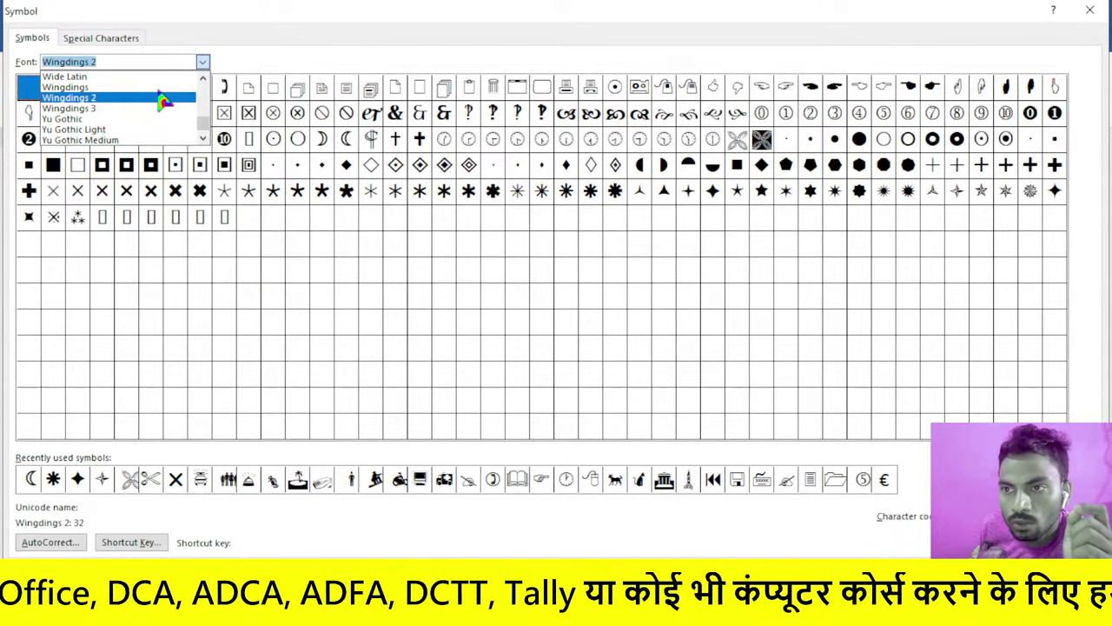
pyautogui.click(163, 99)
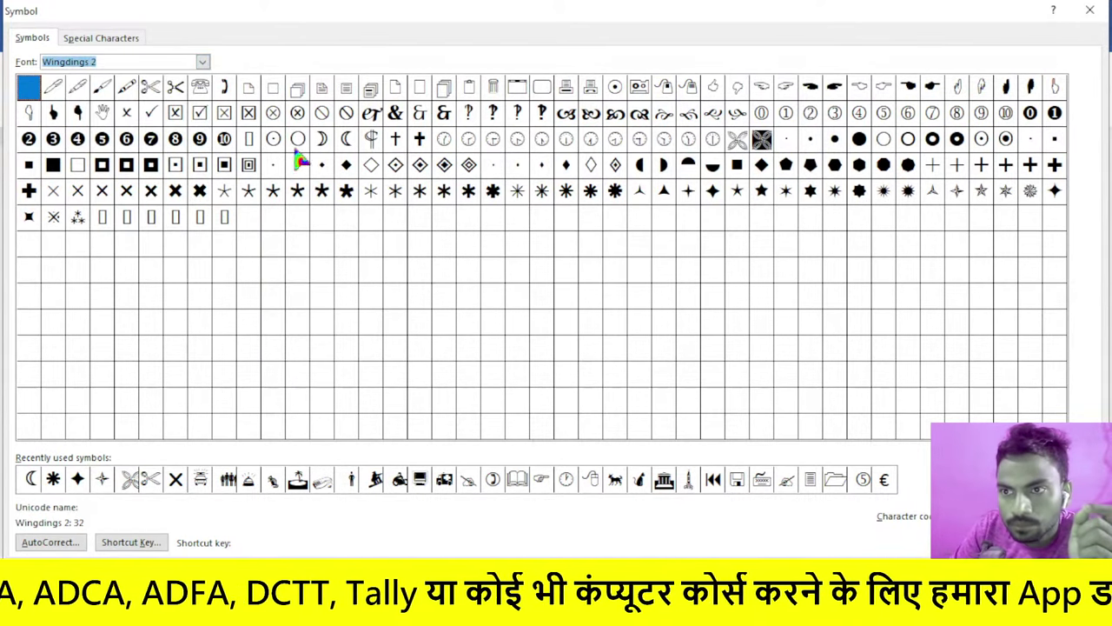
pyautogui.click(202, 61)
pyautogui.click(150, 111)
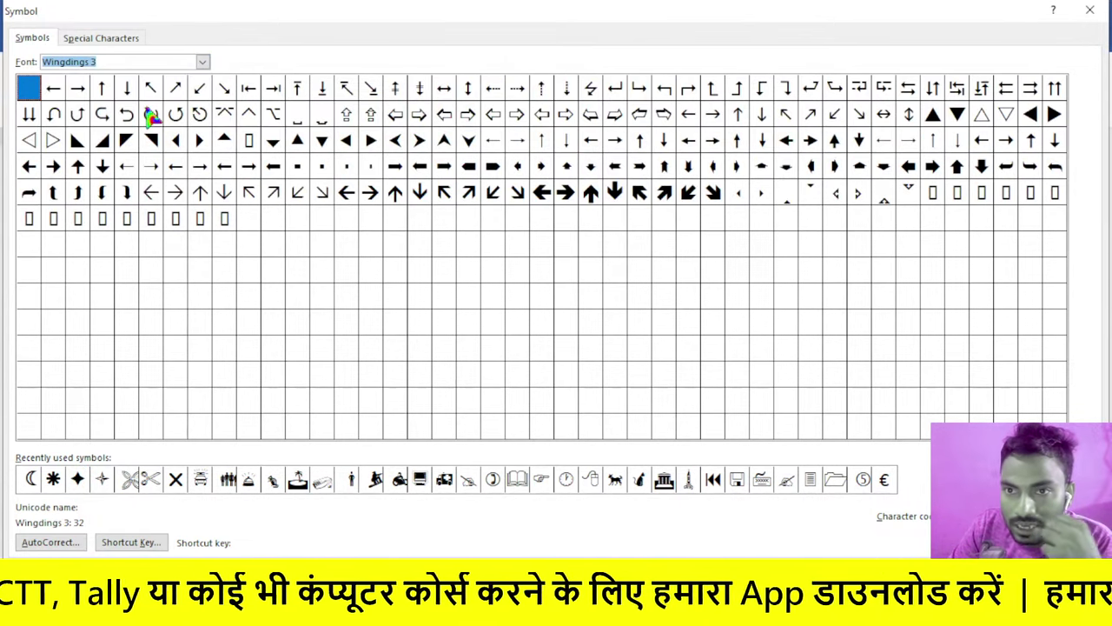
pyautogui.click(202, 64)
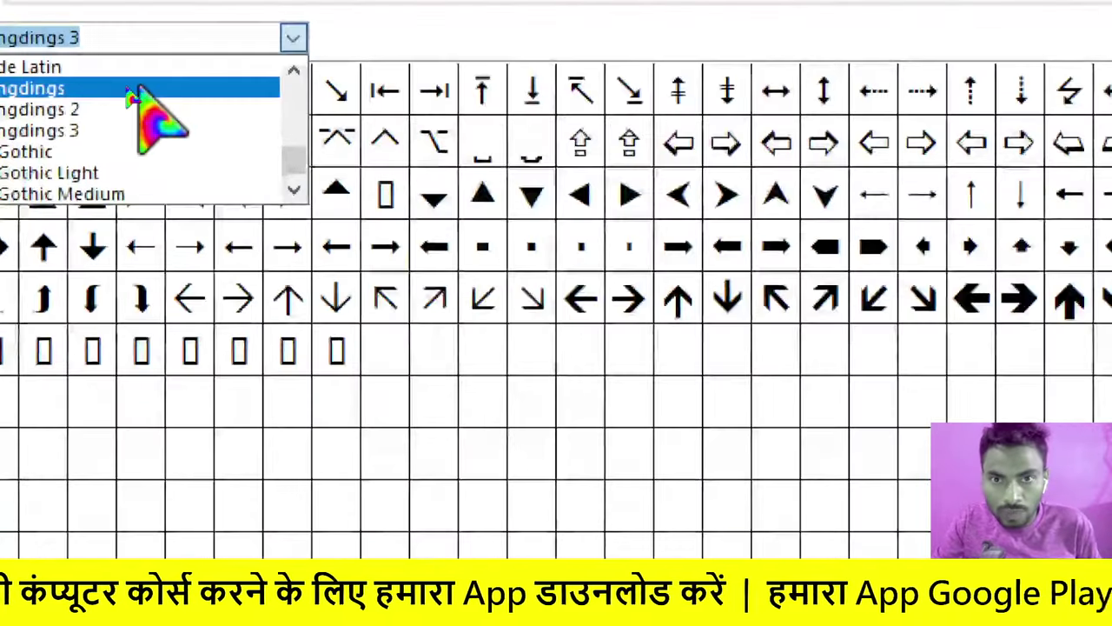
pyautogui.click(131, 88)
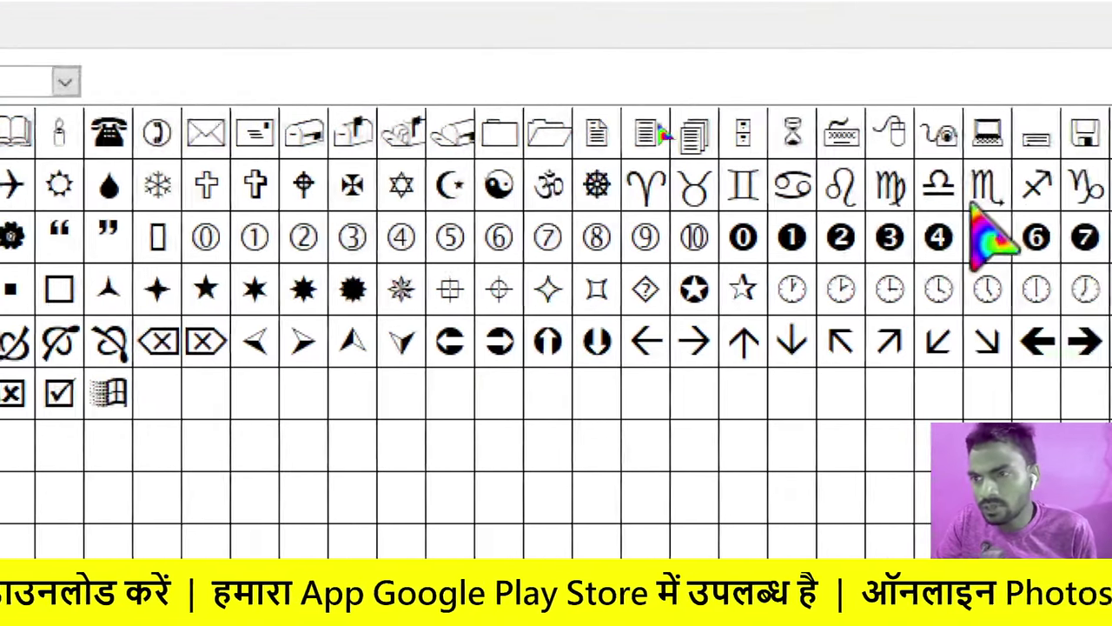
pyautogui.click(693, 132)
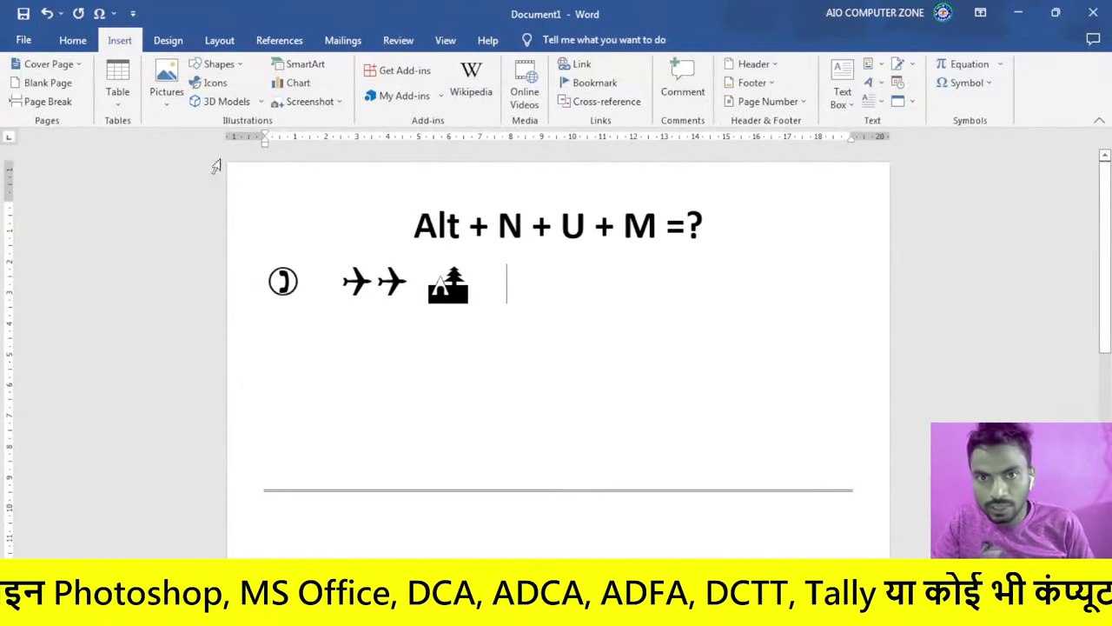
# - Change the font from Webdings to Wingdings
pyautogui.click(73, 41)
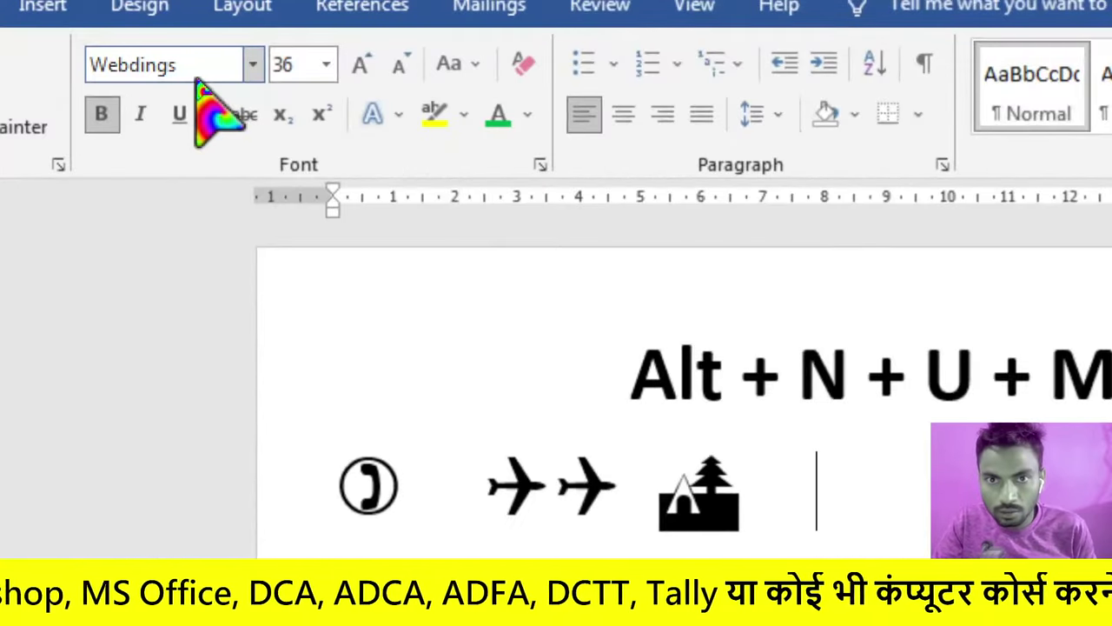
pyautogui.click(178, 98)
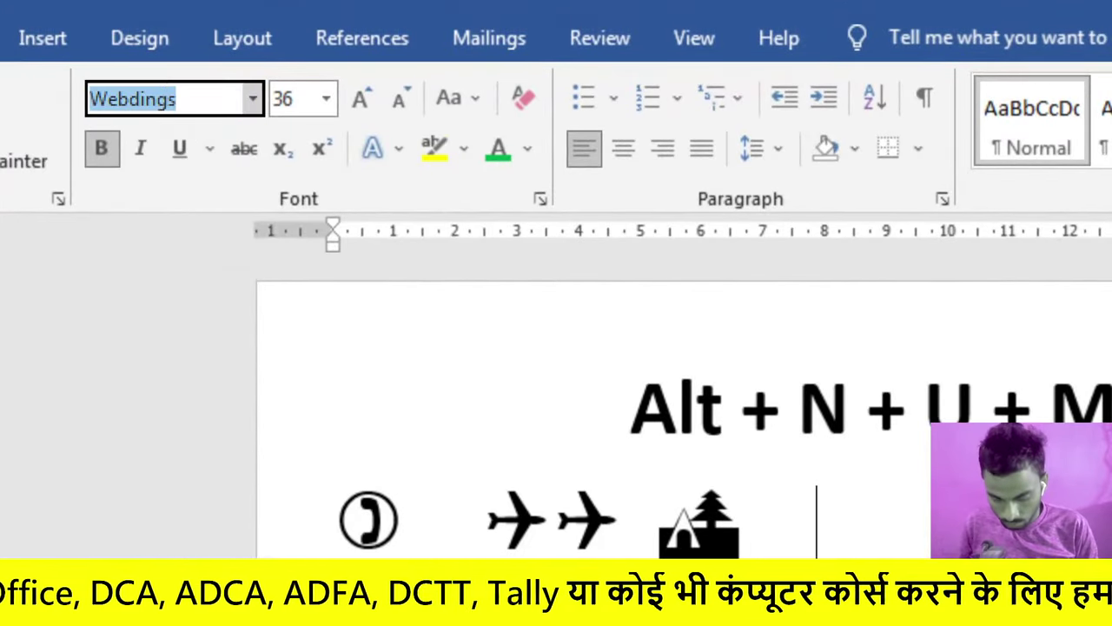
pyautogui.write('Wing')
pyautogui.press('Return')
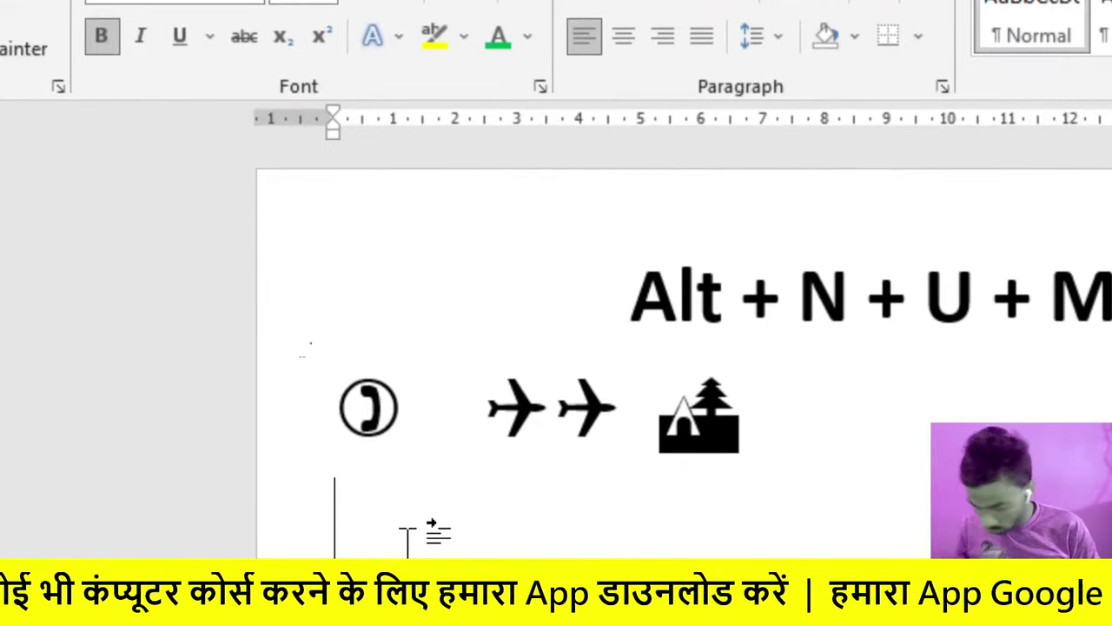
# - Type a test Wingdings clock symbol, then delete it
pyautogui.write('¼')
pyautogui.press('BackSpace')
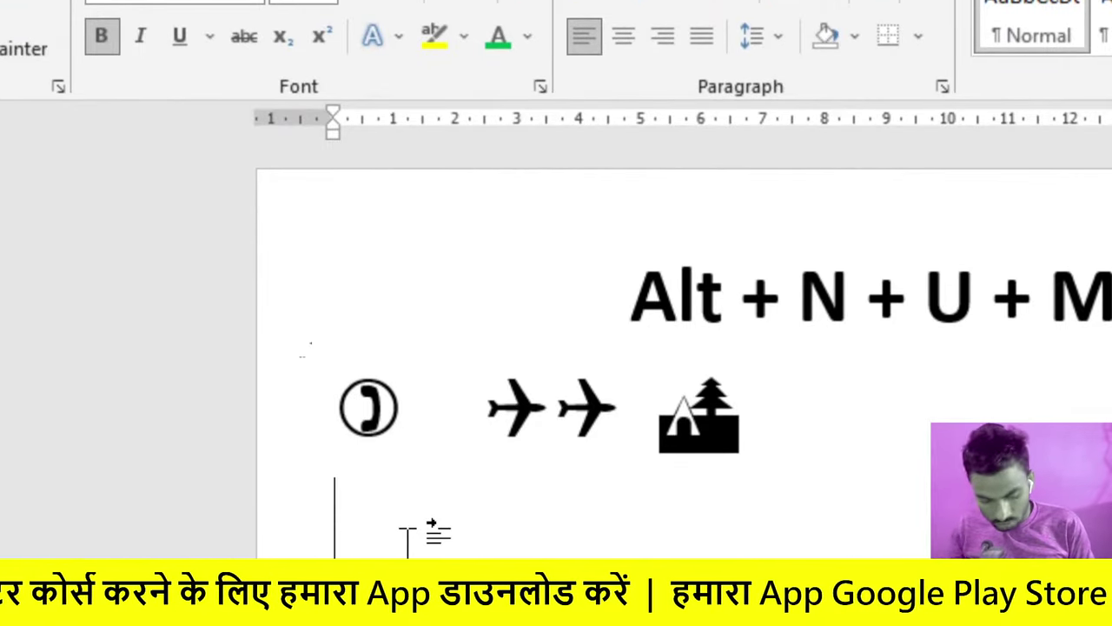
pyautogui.click(119, 40)
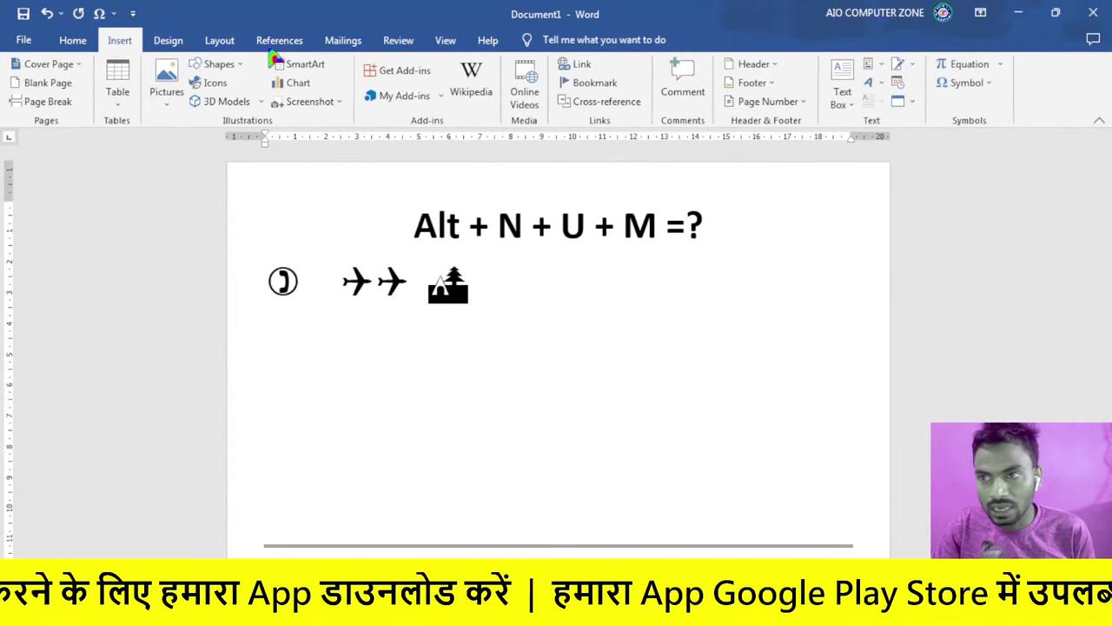
pyautogui.click(964, 82)
pyautogui.click(980, 204)
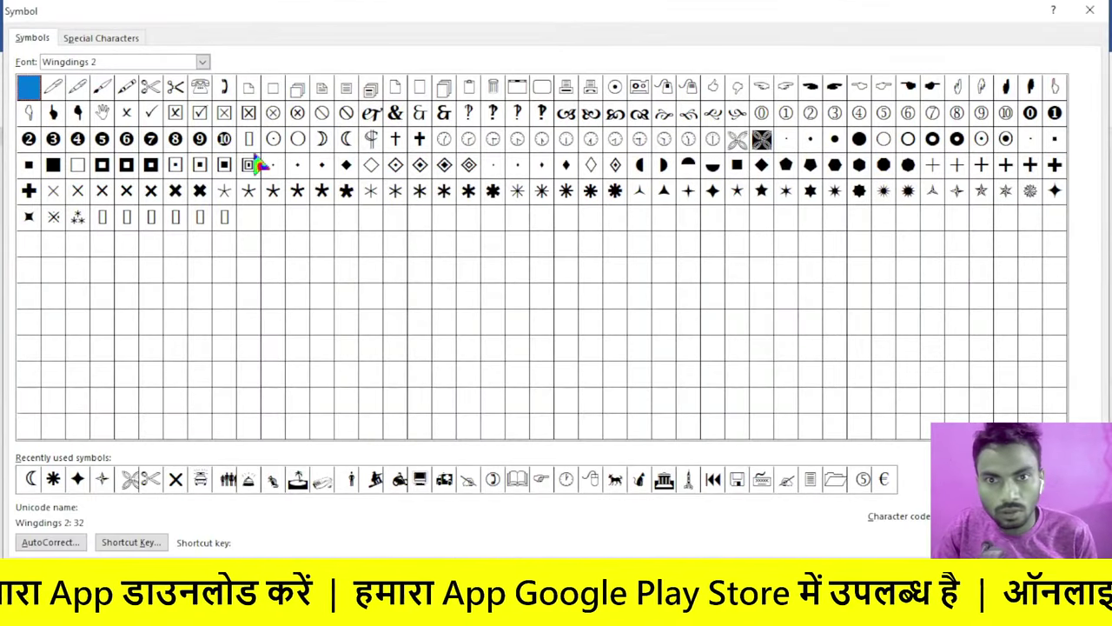
pyautogui.click(203, 62)
pyautogui.click(129, 120)
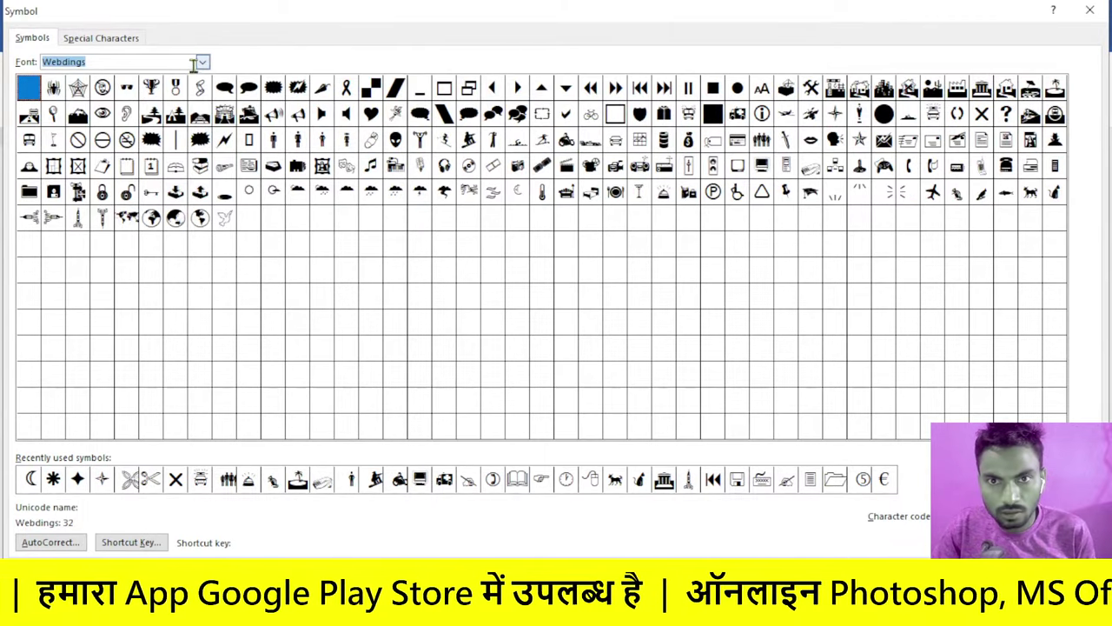
pyautogui.click(202, 62)
pyautogui.click(122, 137)
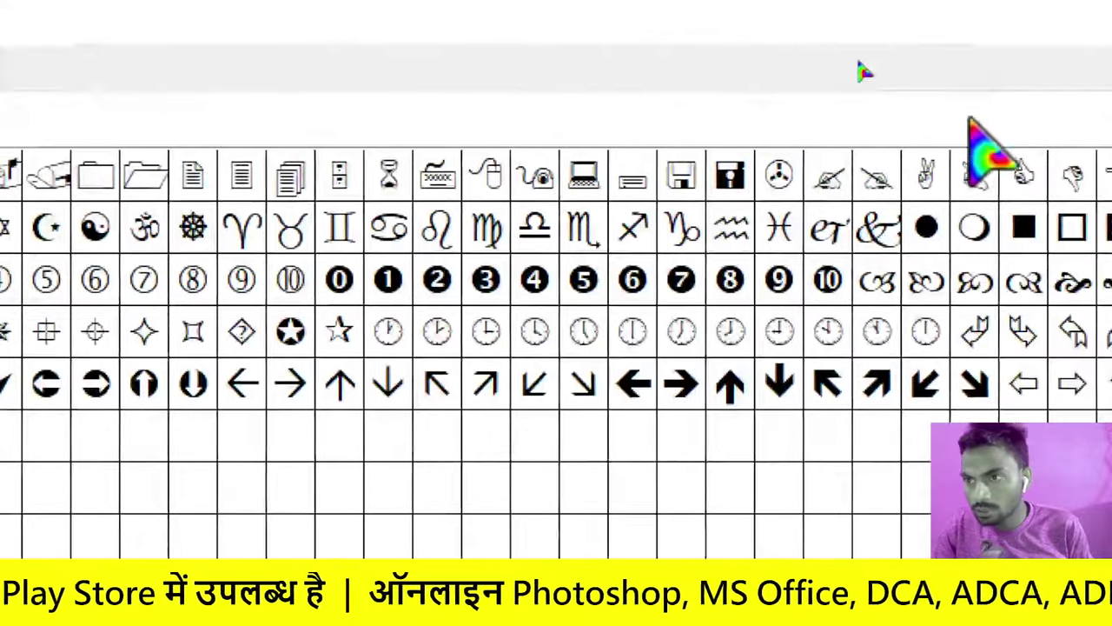
pyautogui.click(435, 193)
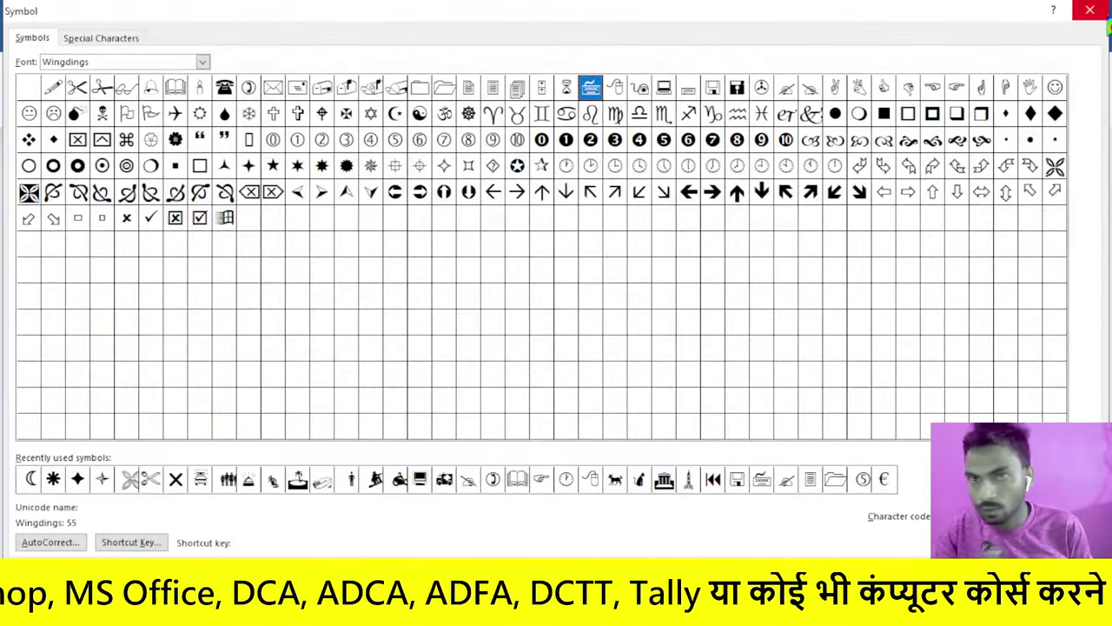
pyautogui.click(1097, 13)
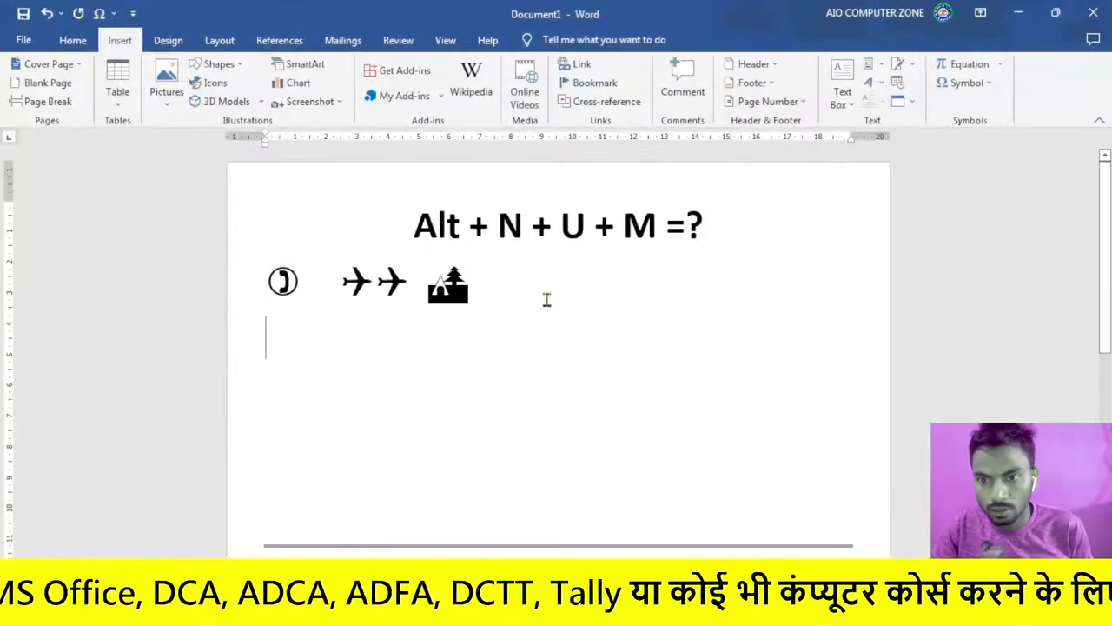
pyautogui.click(73, 40)
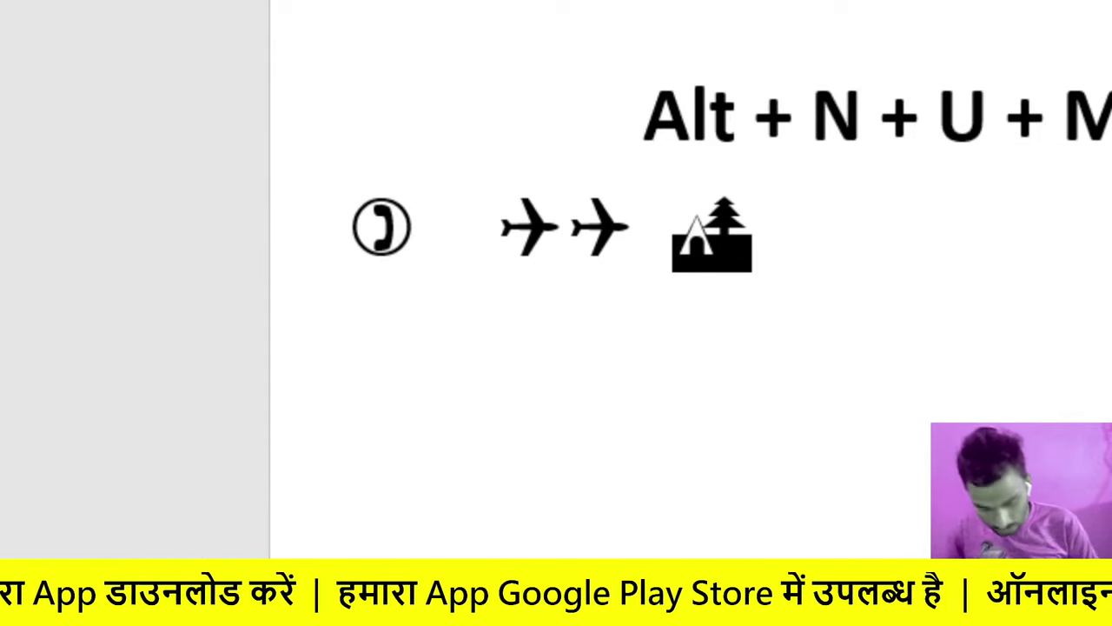
pyautogui.press('Tab')
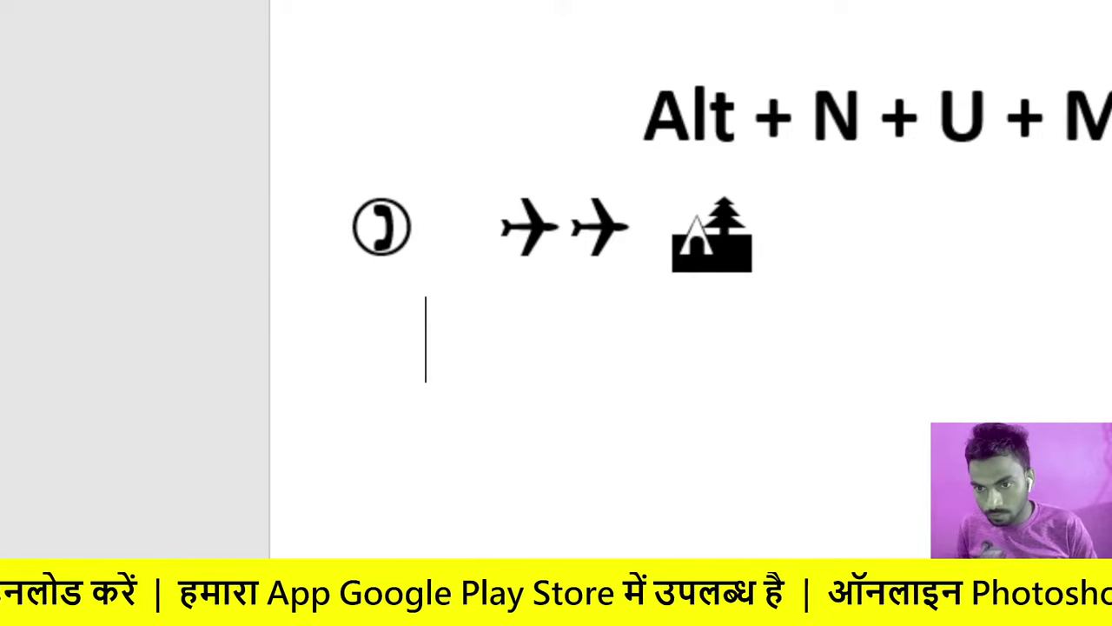
pyautogui.press('BackSpace')
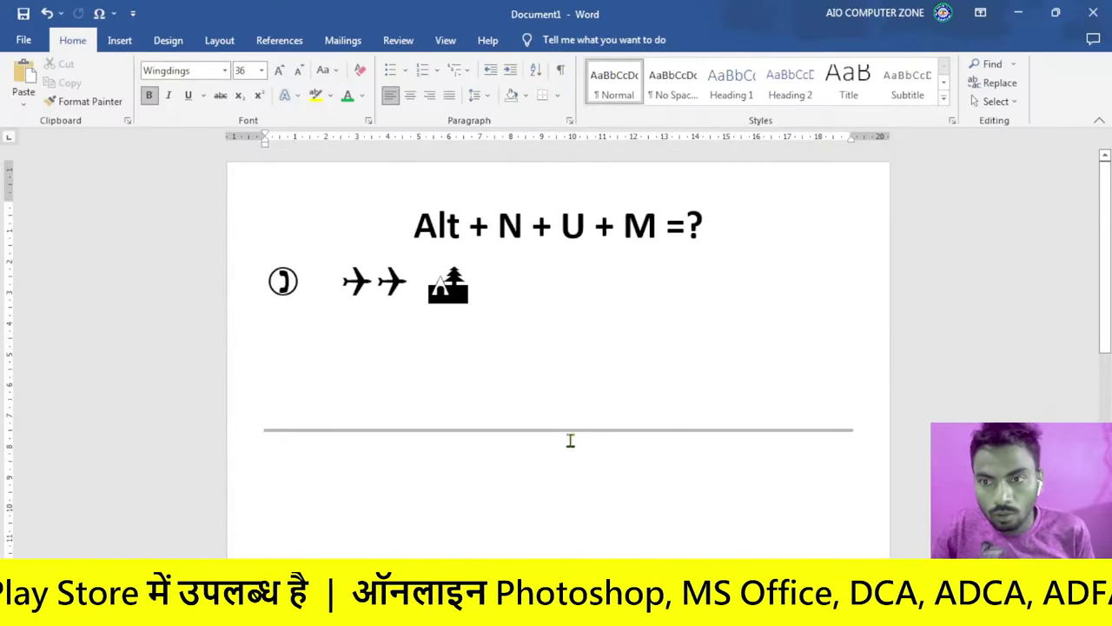
# - Clear all the heading, symbols and rule from the document
pyautogui.hotkey('ctrl', 'a')
pyautogui.write('\\')
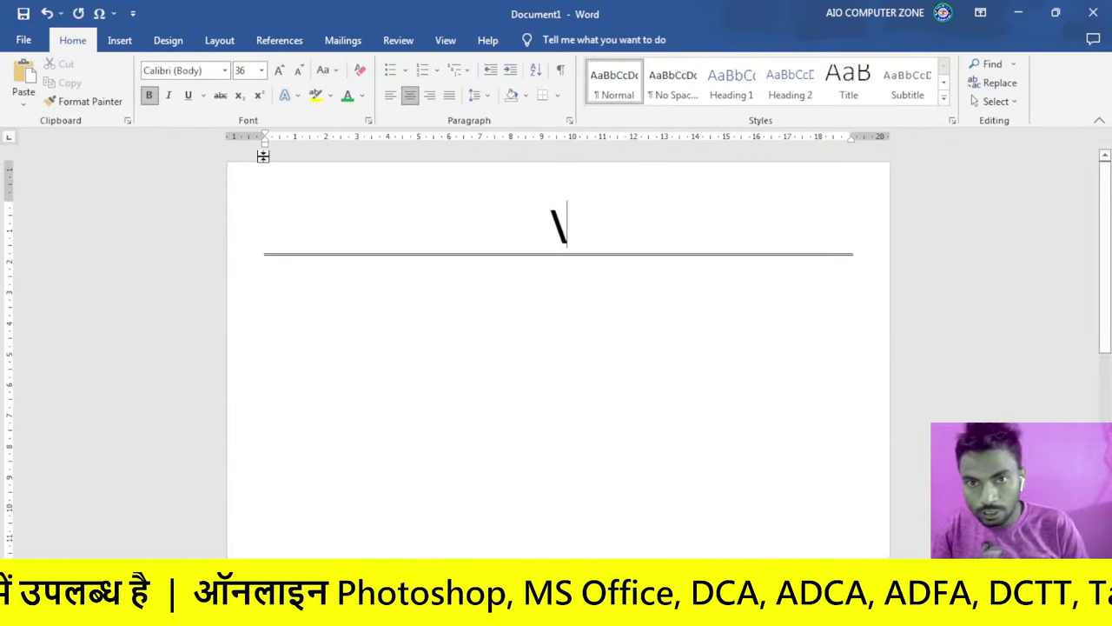
pyautogui.hotkey('ctrl', 'a')
pyautogui.hotkey('ctrl', 'z')
pyautogui.hotkey('ctrl', 'z')
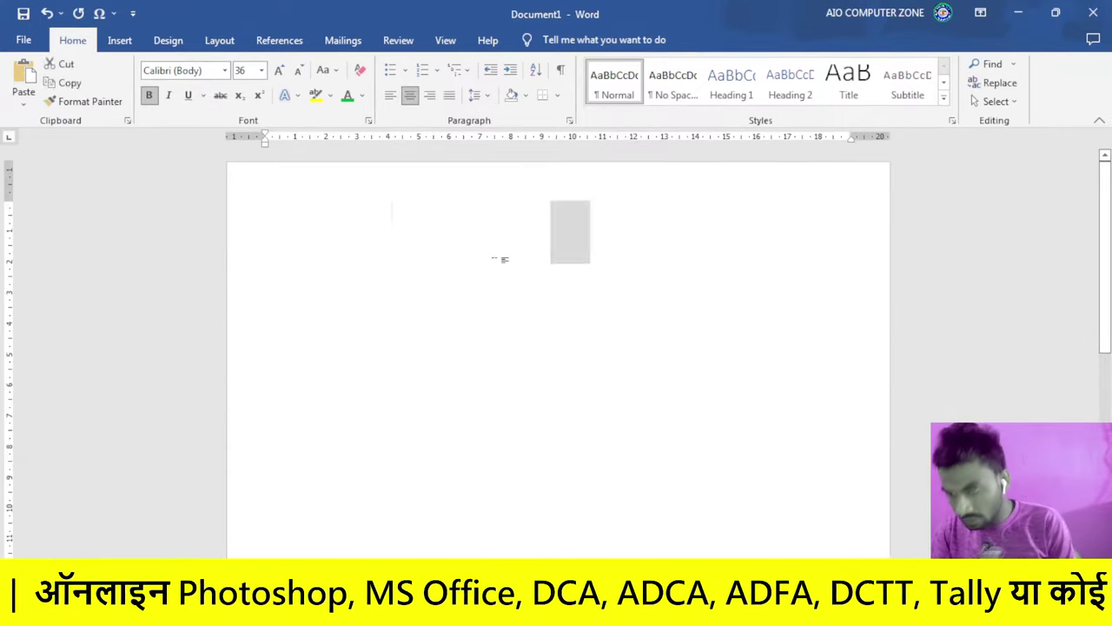
pyautogui.hotkey('ctrl', 'z')
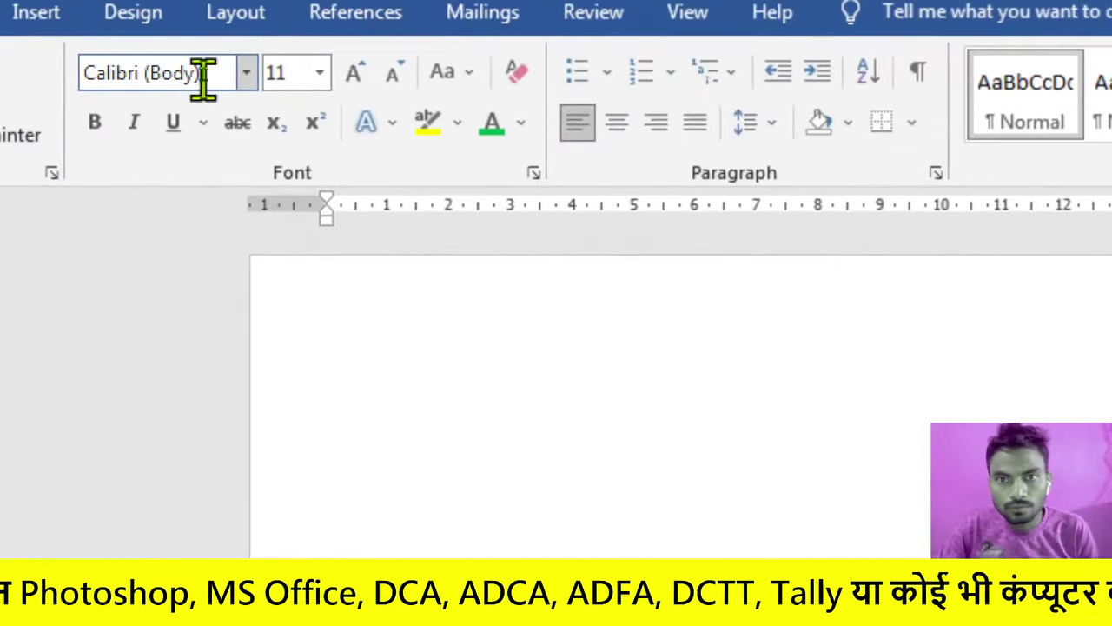
# - Set the font for new text to Wingdings
pyautogui.click(203, 80)
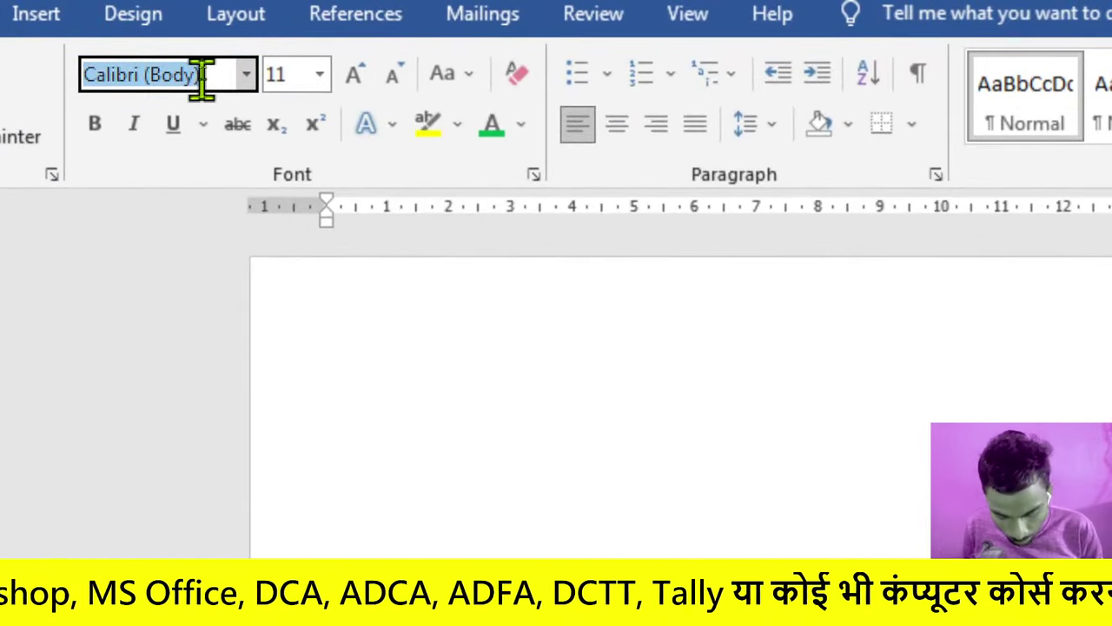
pyautogui.write('Wingdings')
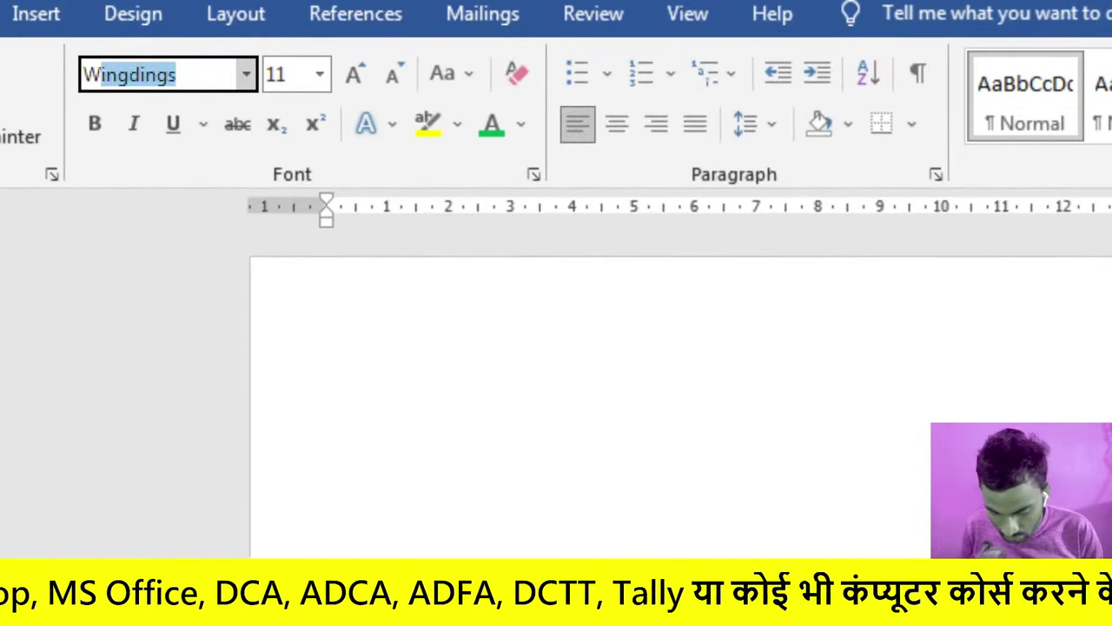
pyautogui.press('Return')
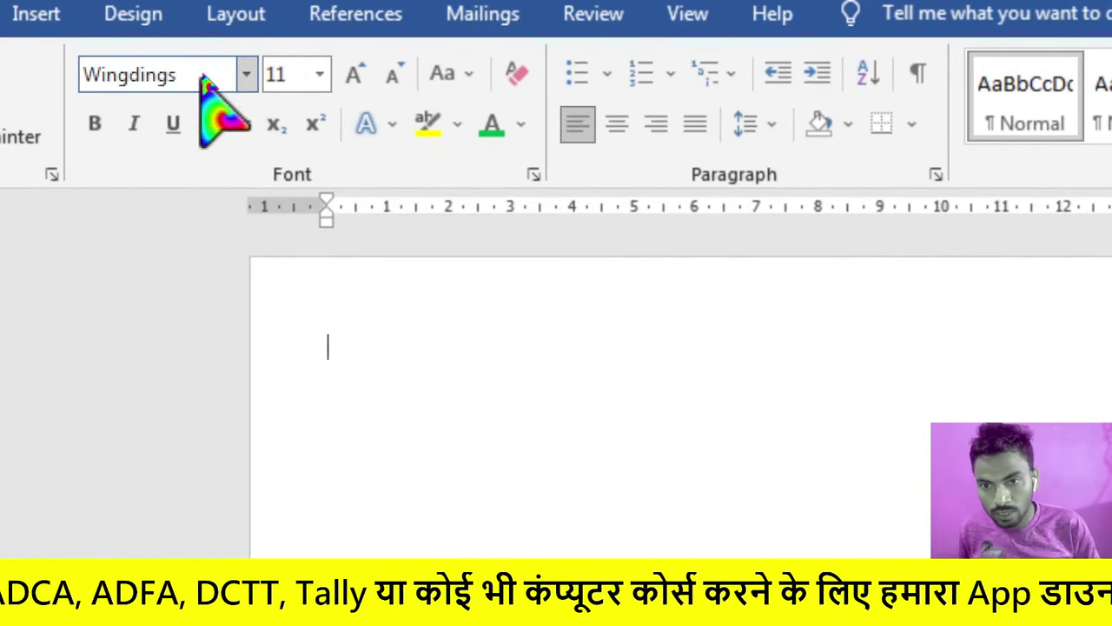
pyautogui.press('alt')
pyautogui.click(379, 443)
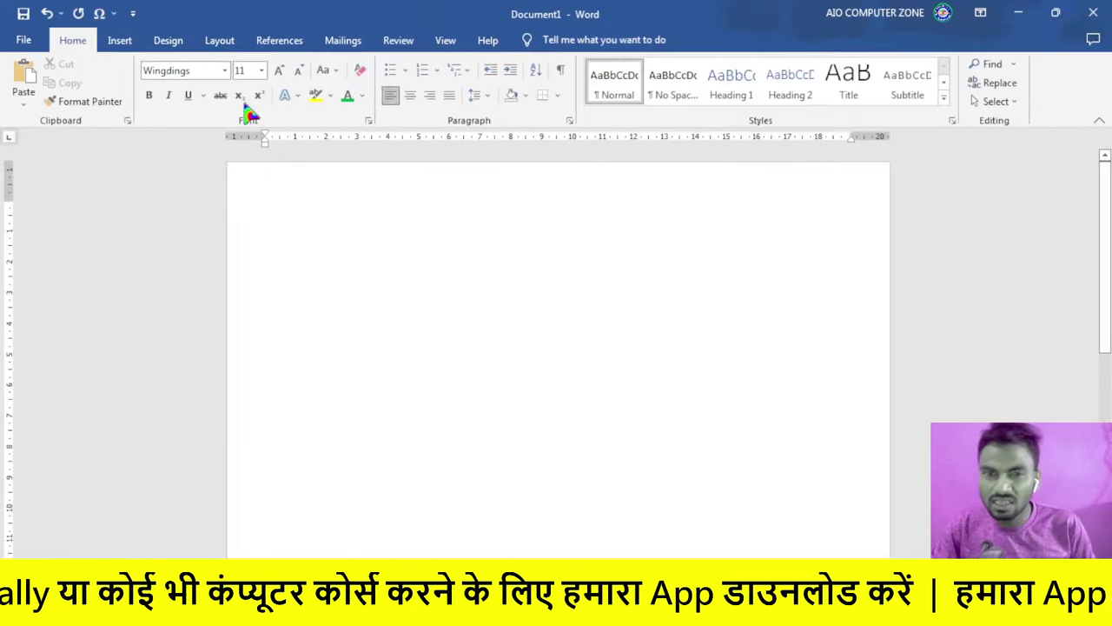
pyautogui.click(121, 41)
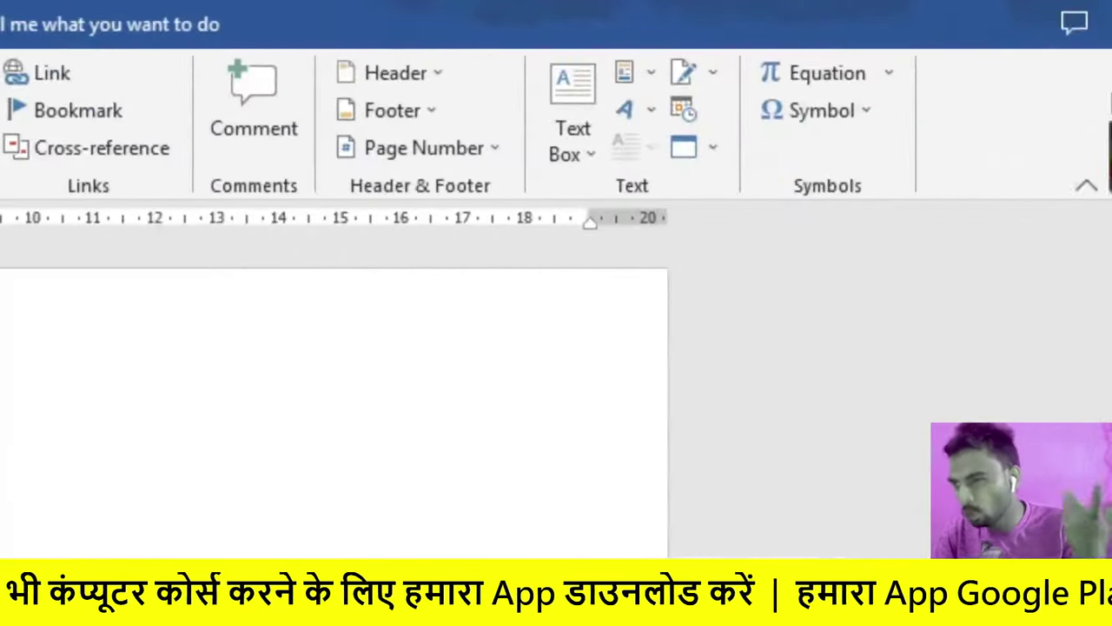
pyautogui.click(1086, 91)
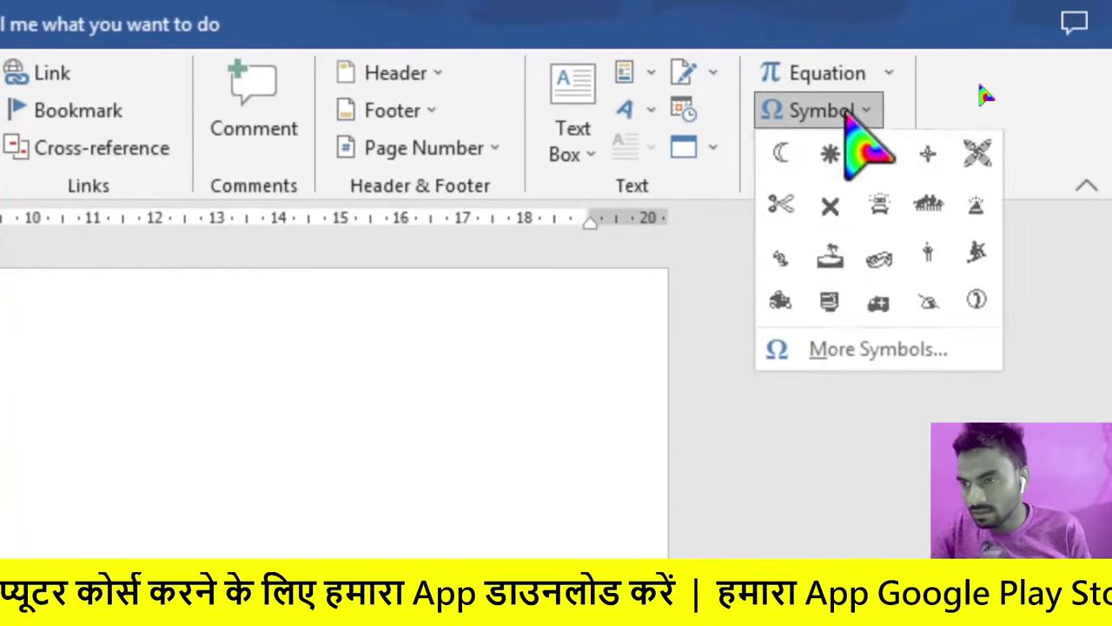
pyautogui.click(834, 352)
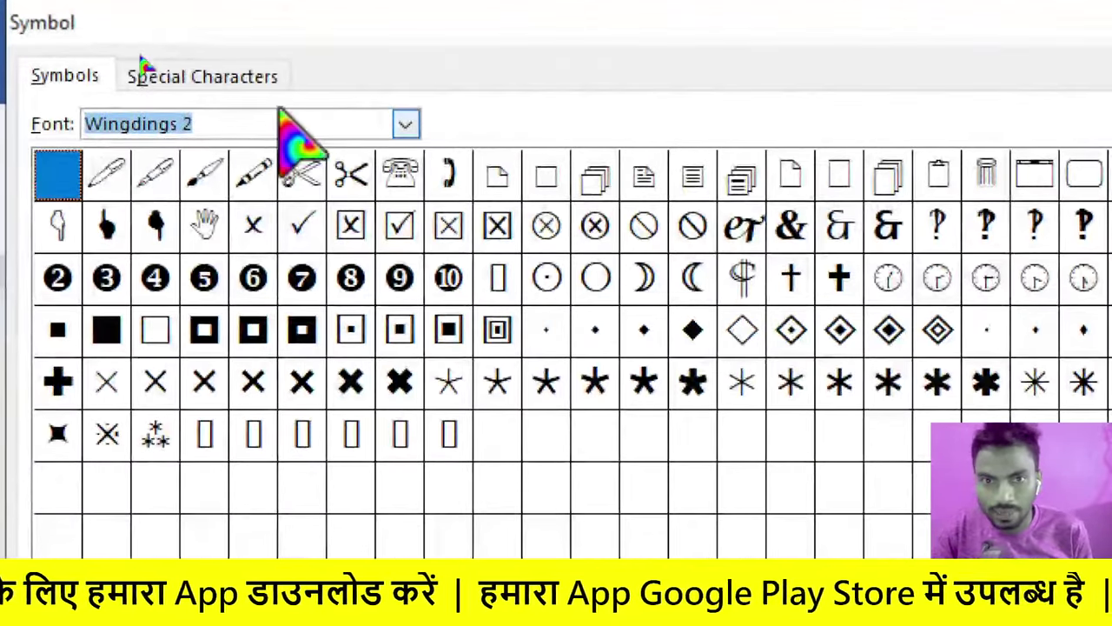
pyautogui.click(251, 113)
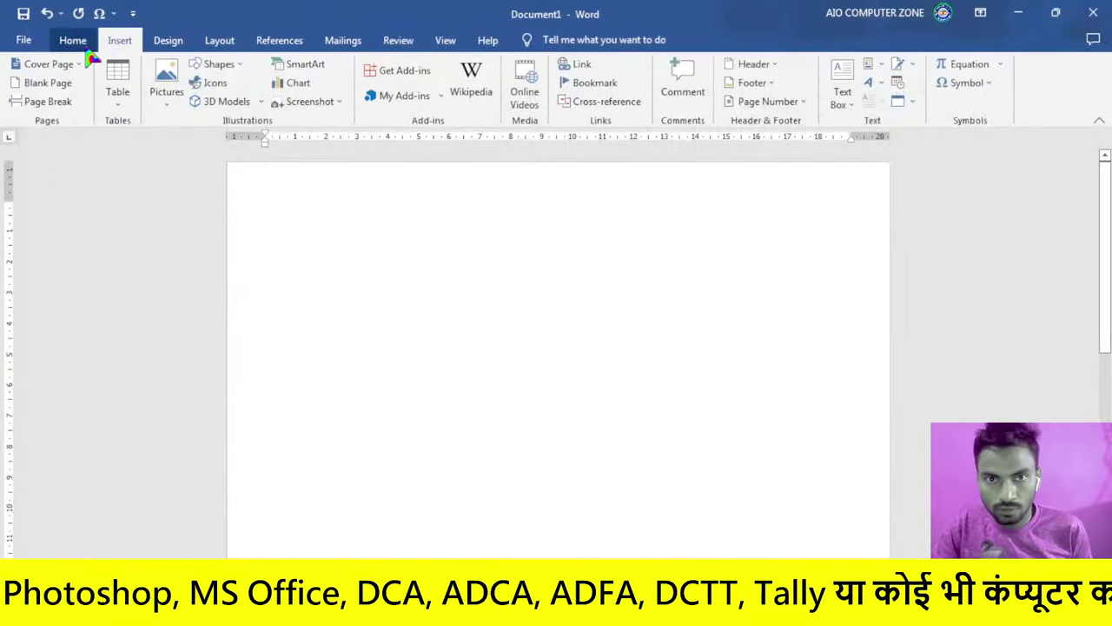
# - Edit the font name from Wingdings to Wingdings 2 and apply it
pyautogui.click(73, 40)
pyautogui.click(213, 70)
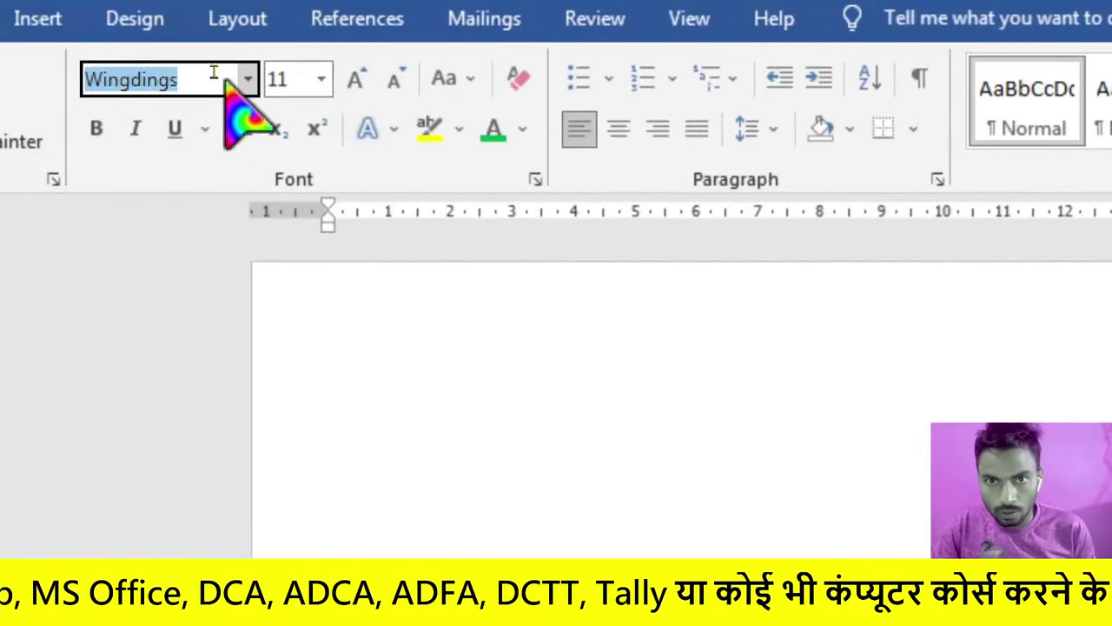
pyautogui.hotkey('shift', 'Right')
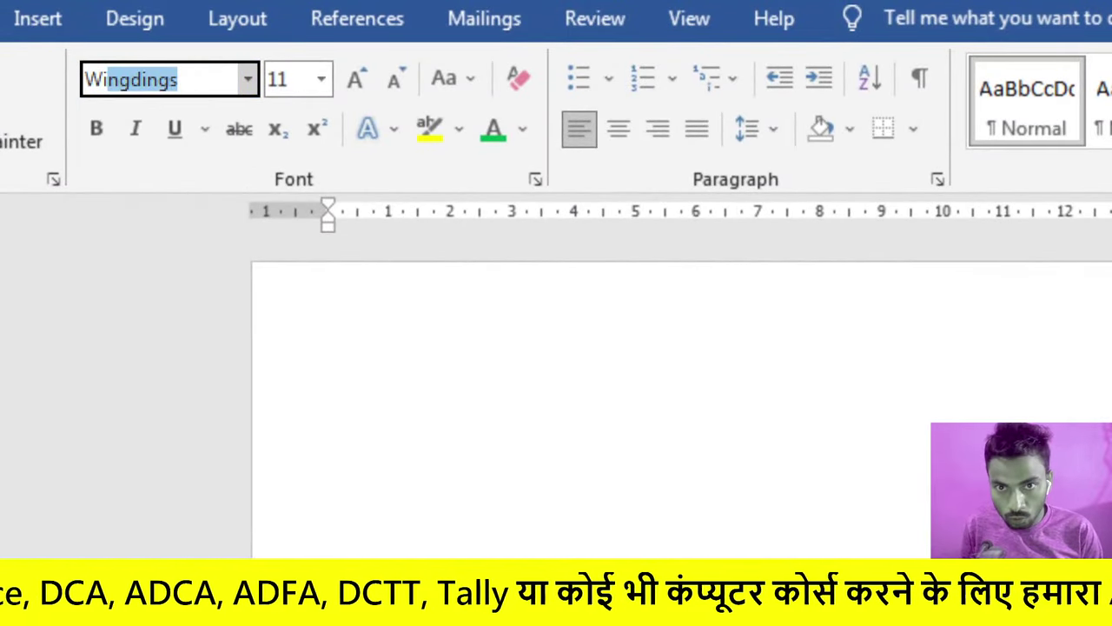
pyautogui.press('Right')
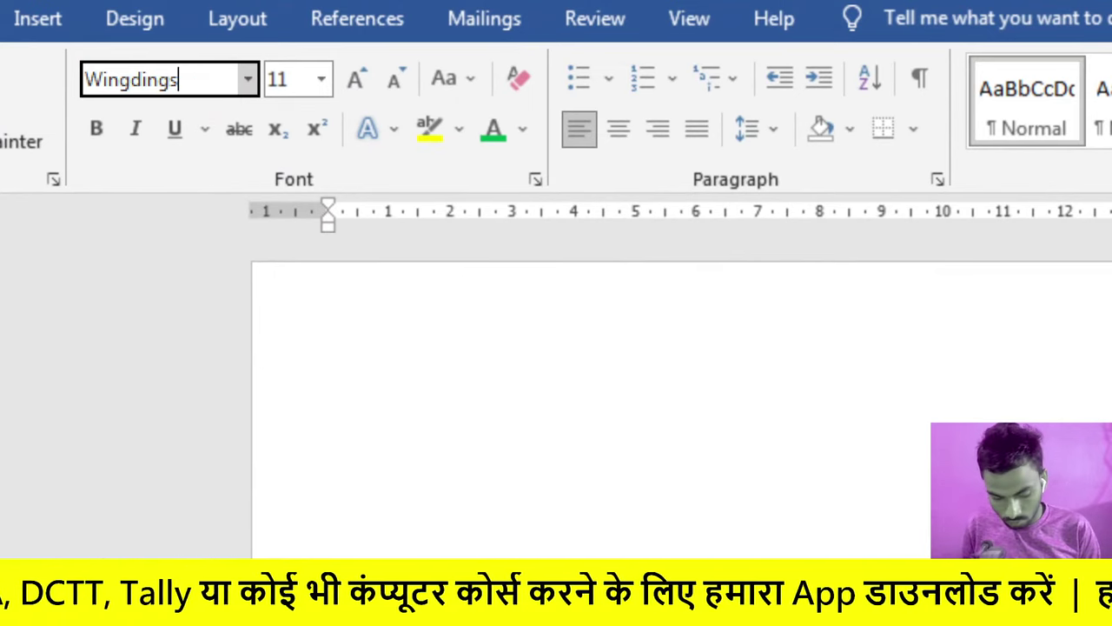
pyautogui.write('2')
pyautogui.press('Return')
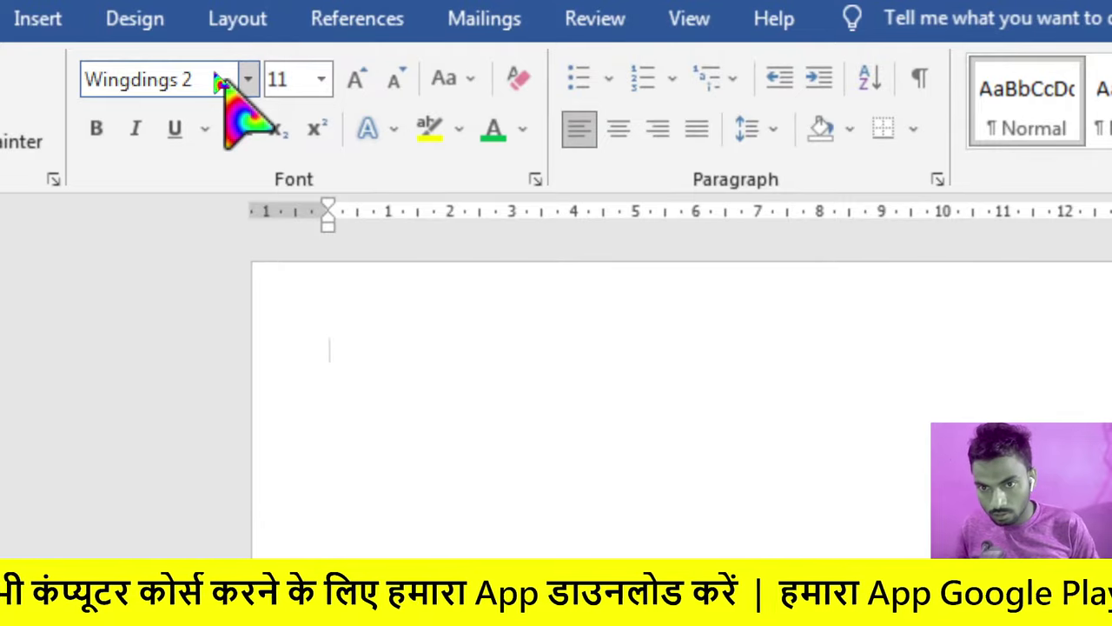
# - Pick Wingdings 2 from the font dropdown list
pyautogui.click(247, 80)
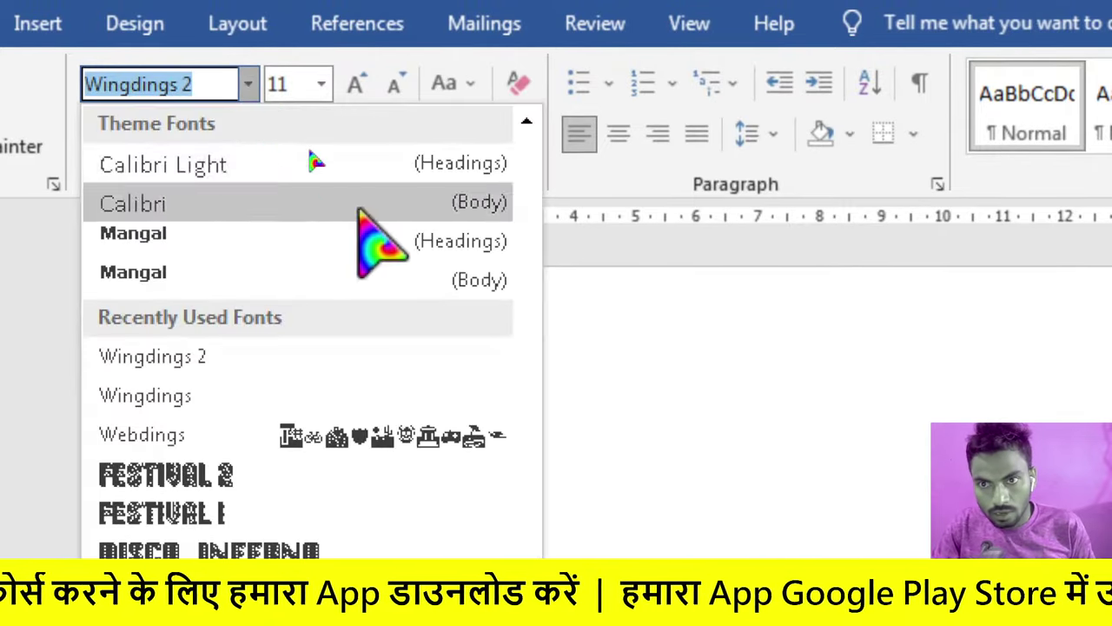
pyautogui.scroll(-5, 430, 443)
pyautogui.scroll(-5, 304, 321)
pyautogui.scroll(-10, 299, 330)
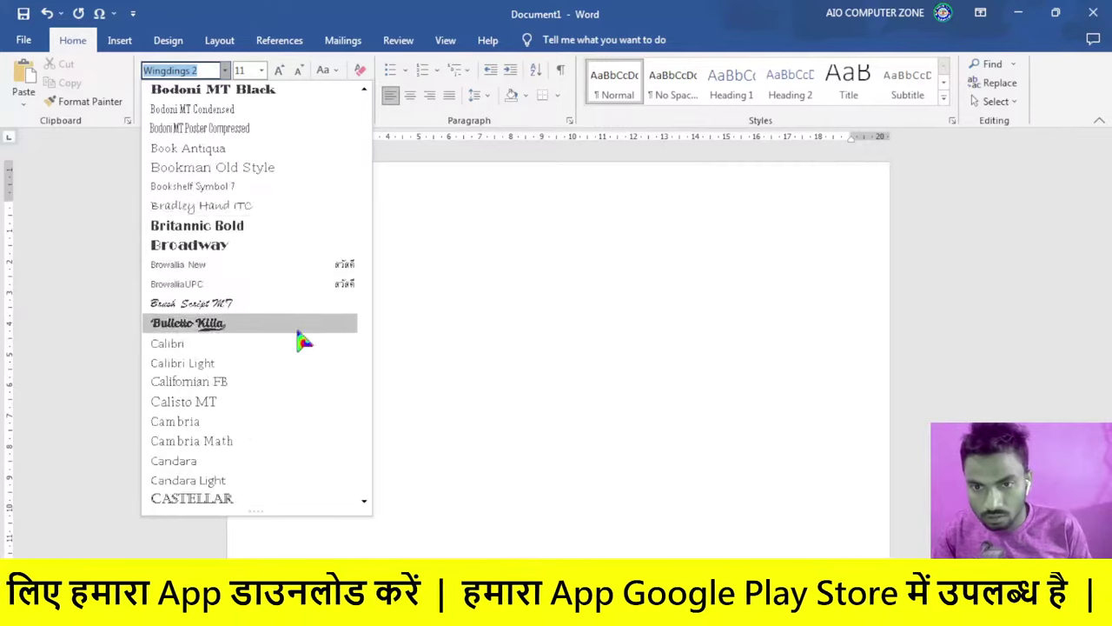
pyautogui.scroll(-5, 309, 373)
pyautogui.scroll(-3, 305, 404)
pyautogui.scroll(15, 303, 422)
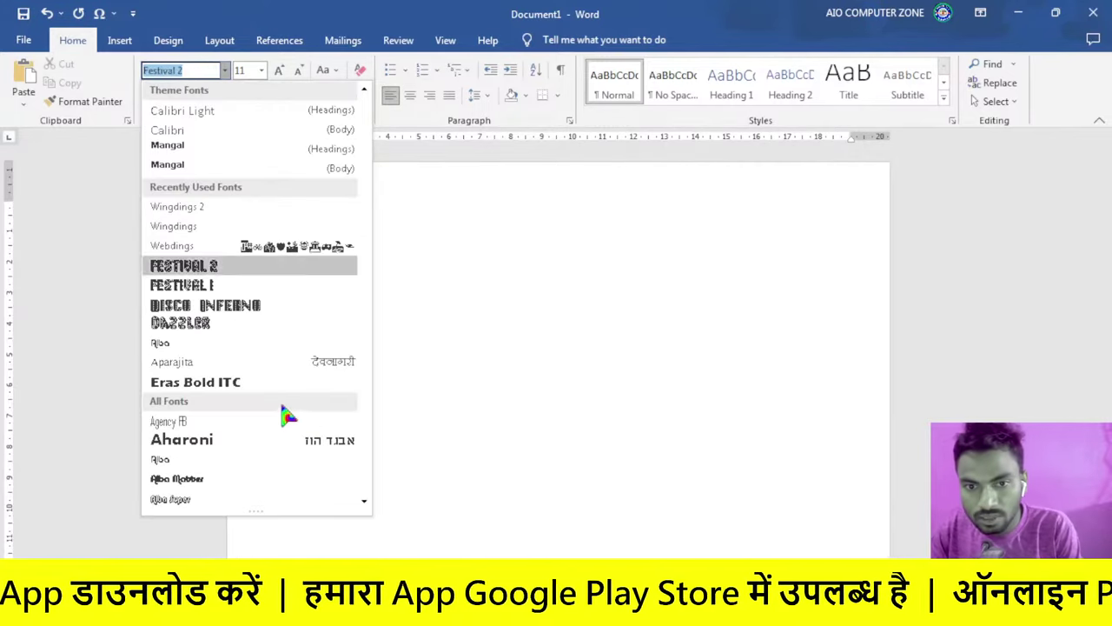
pyautogui.press('Down')
pyautogui.press('Down')
pyautogui.press('Down')
pyautogui.press('Down')
pyautogui.press('Down')
pyautogui.press('Down')
pyautogui.press('Down')
pyautogui.press('Down')
pyautogui.press('Down')
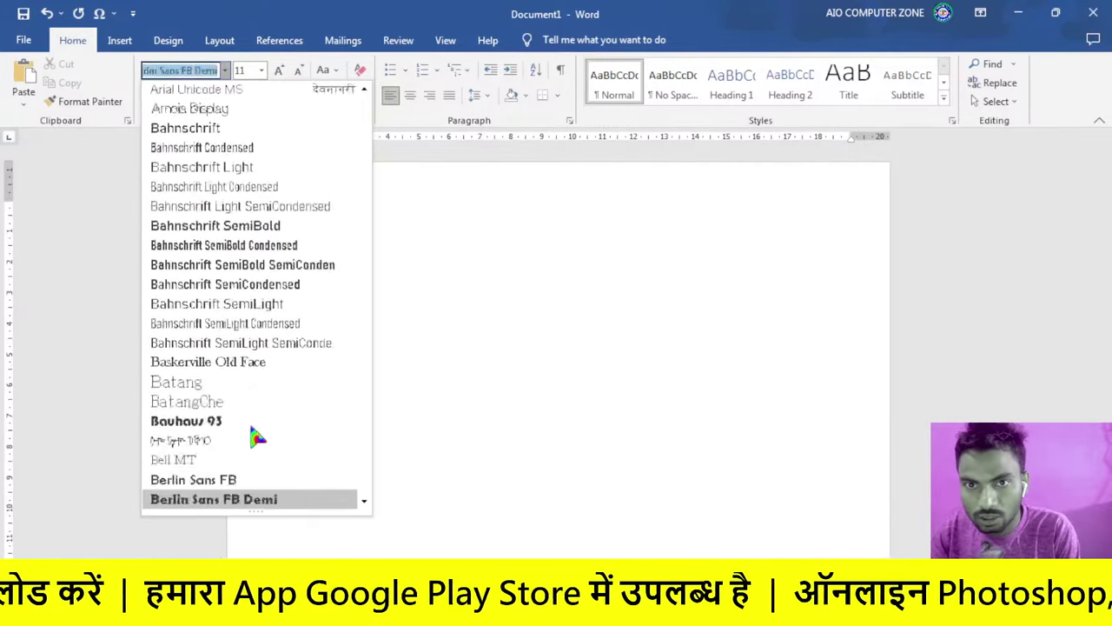
pyautogui.press('Down')
pyautogui.press('Down')
pyautogui.press('Down')
pyautogui.press('Down')
pyautogui.press('Down')
pyautogui.press('Down')
pyautogui.press('Home')
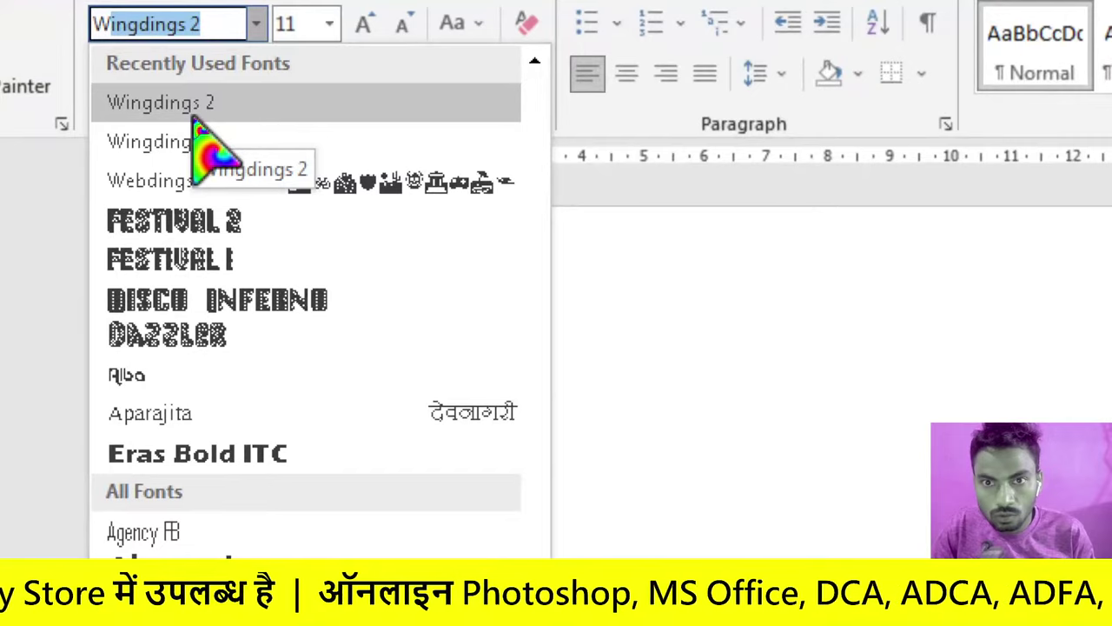
pyautogui.click(198, 104)
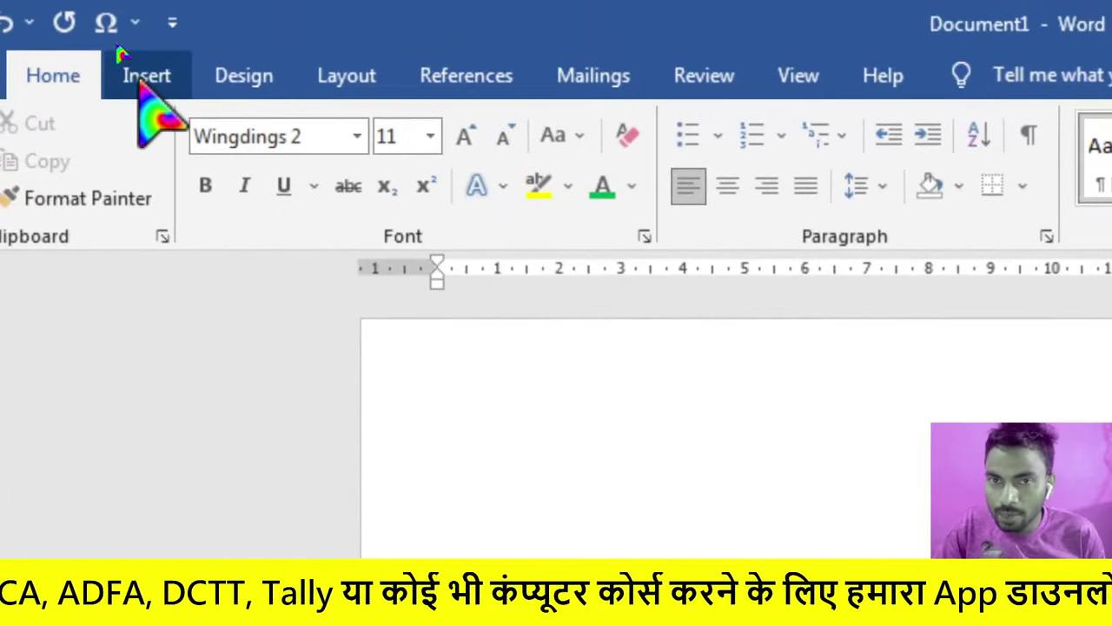
# - Open More Symbols, then Customize Keyboard for the selected Wingdings 2 symbol
pyautogui.click(119, 40)
pyautogui.click(860, 161)
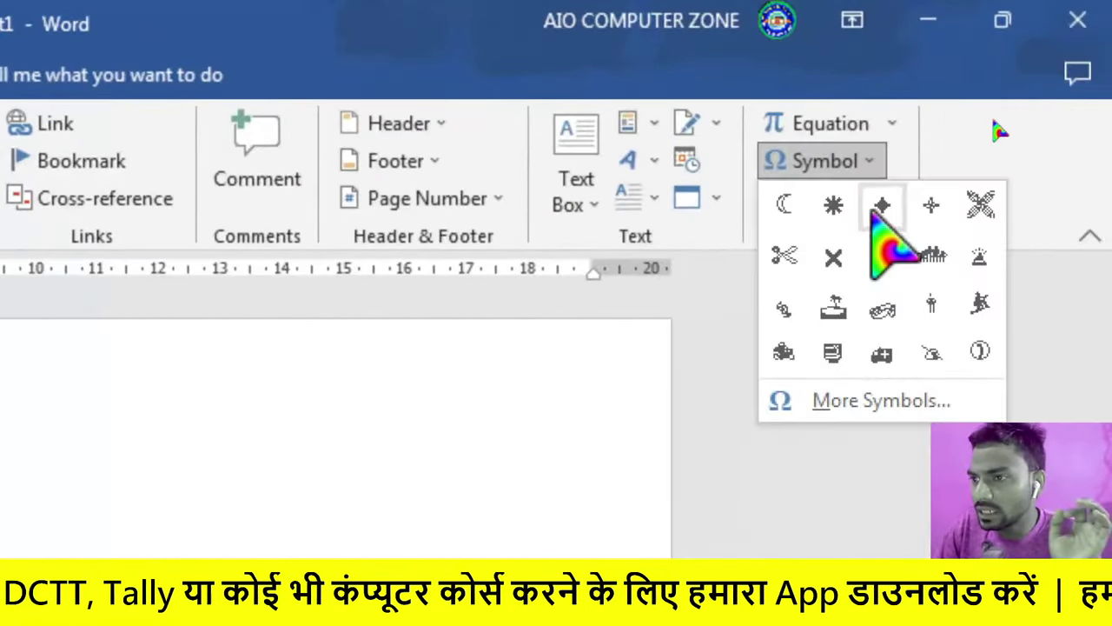
pyautogui.click(869, 397)
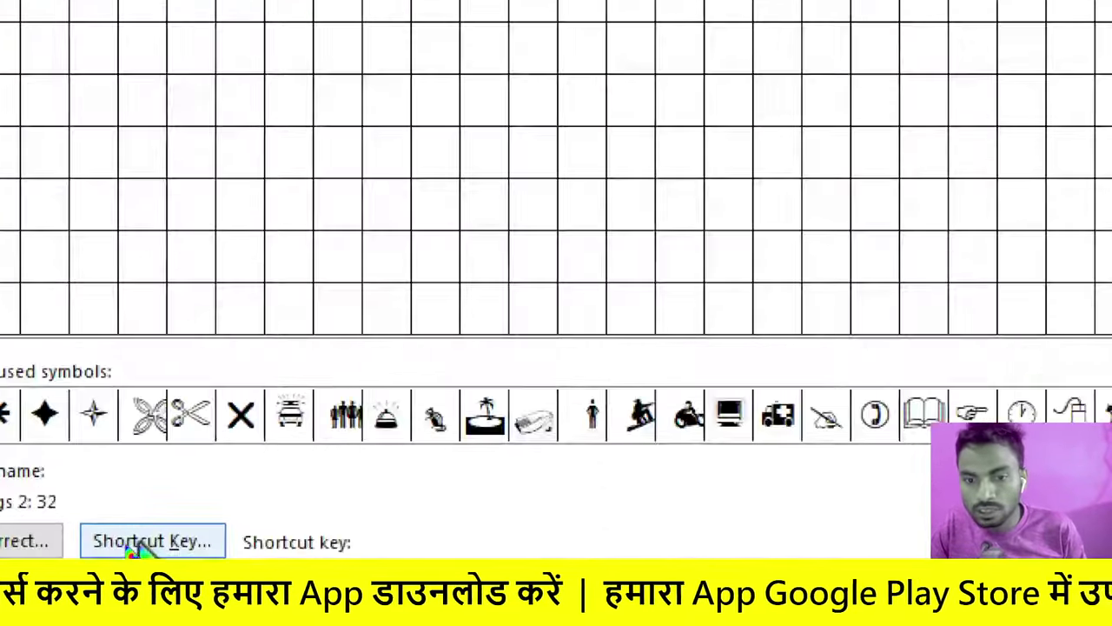
pyautogui.click(129, 544)
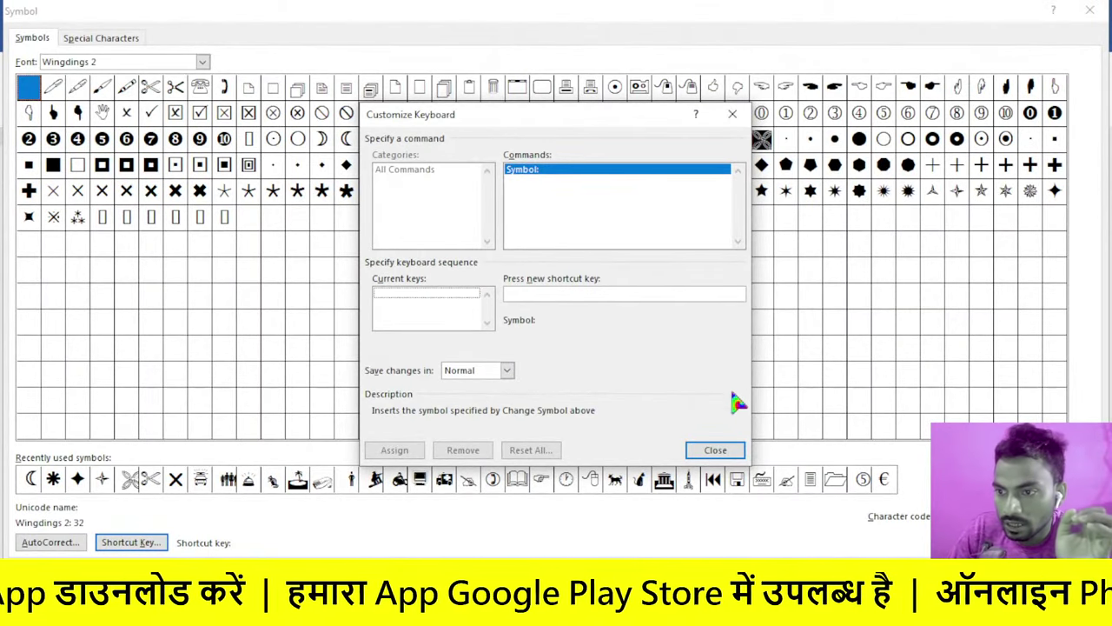
# - Close Customize Keyboard to return to the Wingdings 2 Symbol dialog
pyautogui.click(712, 450)
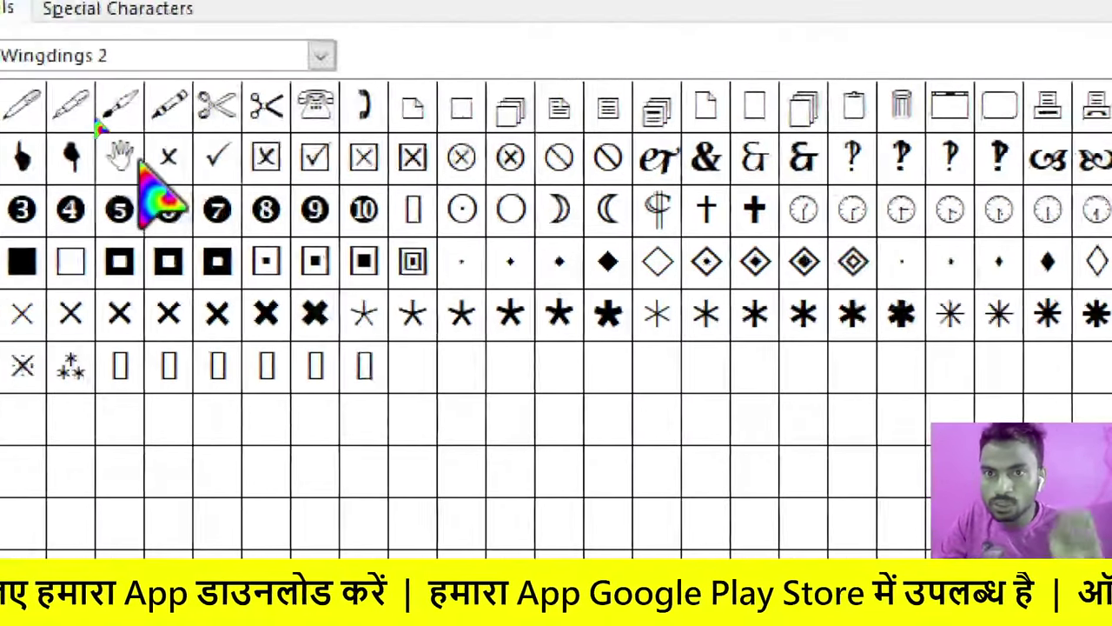
# - Select the Wingdings 2 telephone handset (character 40) and open its shortcut key settings
pyautogui.click(406, 108)
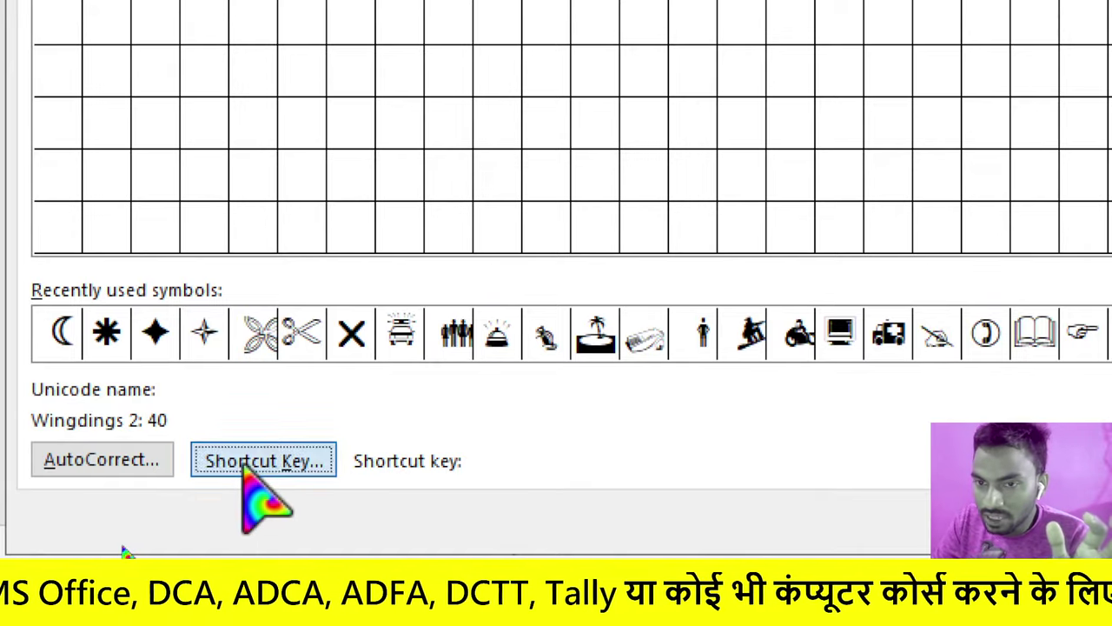
pyautogui.click(244, 461)
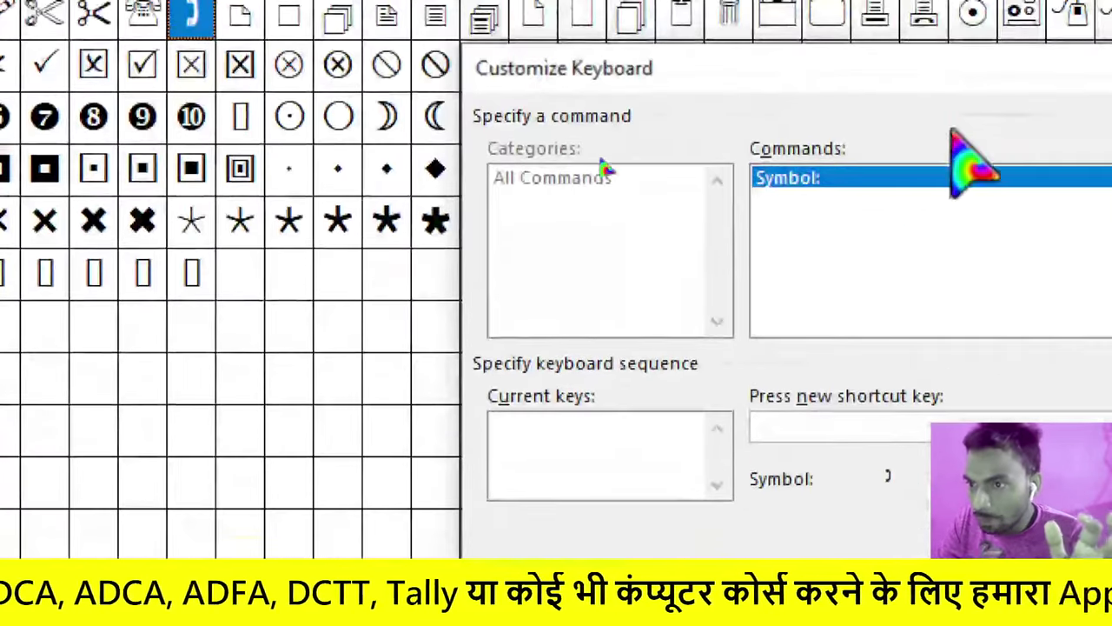
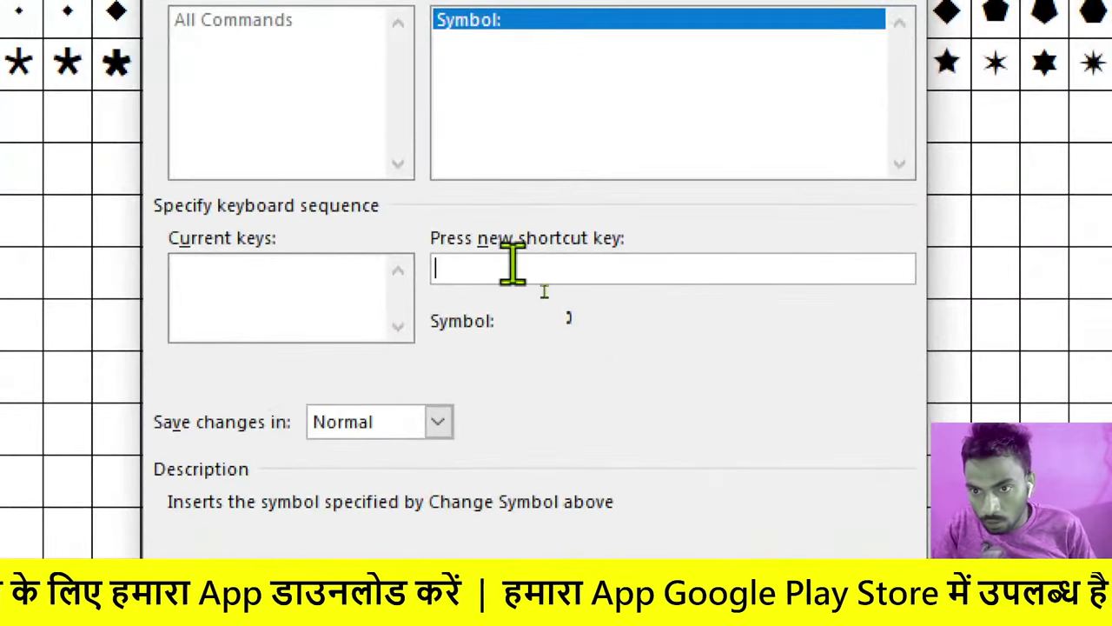
# - Assign Ctrl+8 as the Wingdings 2 telephone symbol's shortcut, avoiding already-taken combinations
pyautogui.click(513, 268)
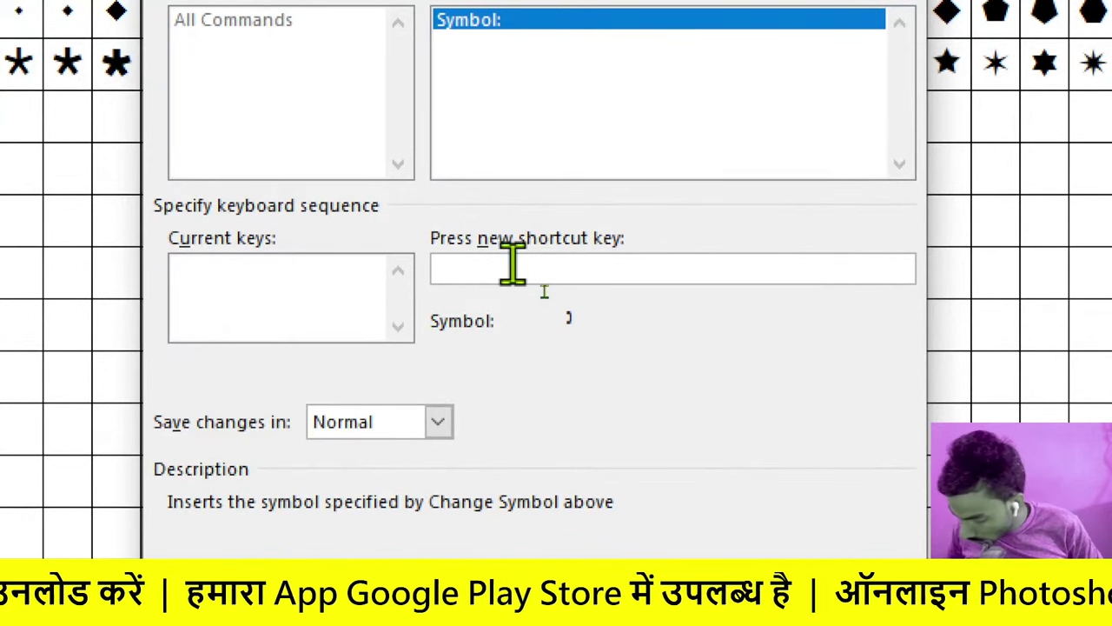
pyautogui.press('ctrl+KP_5')
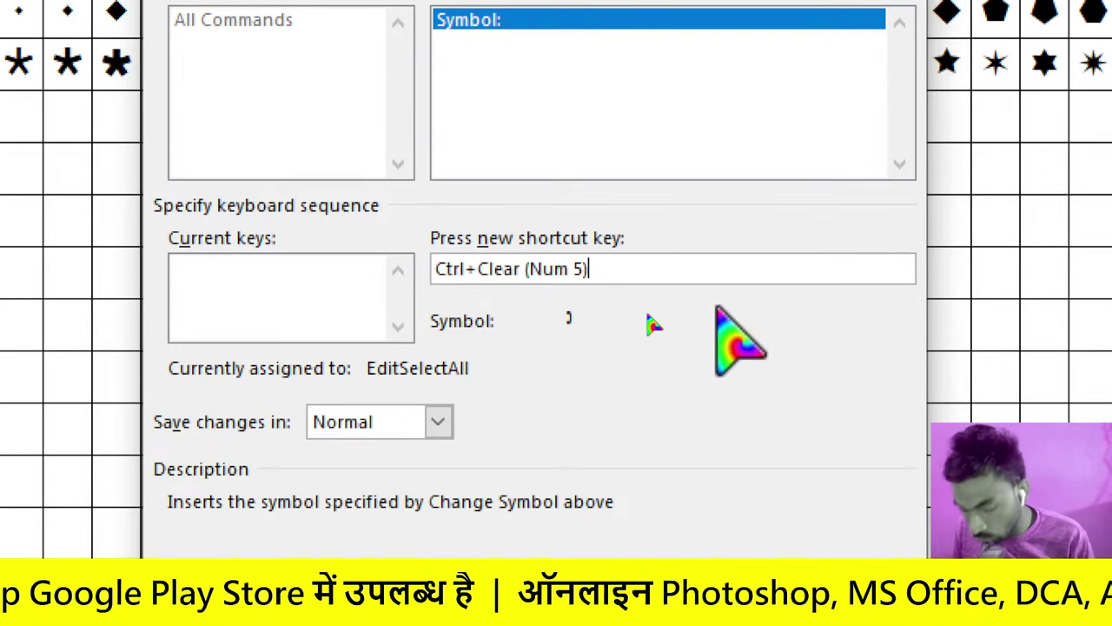
pyautogui.press('BackSpace')
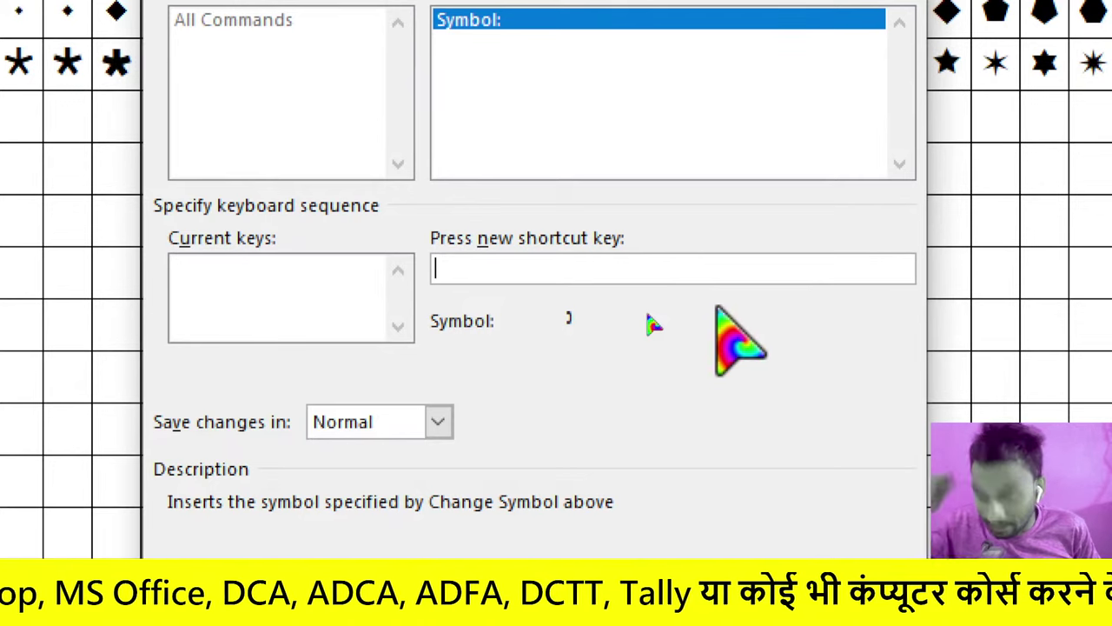
pyautogui.hotkey('ctrl', '8')
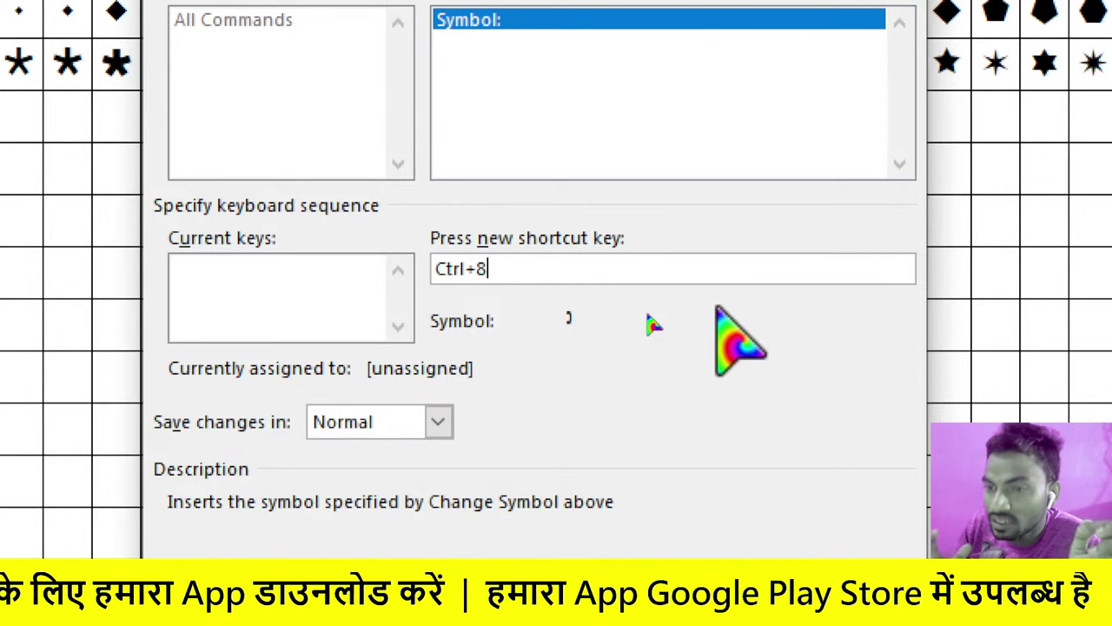
pyautogui.press('h')
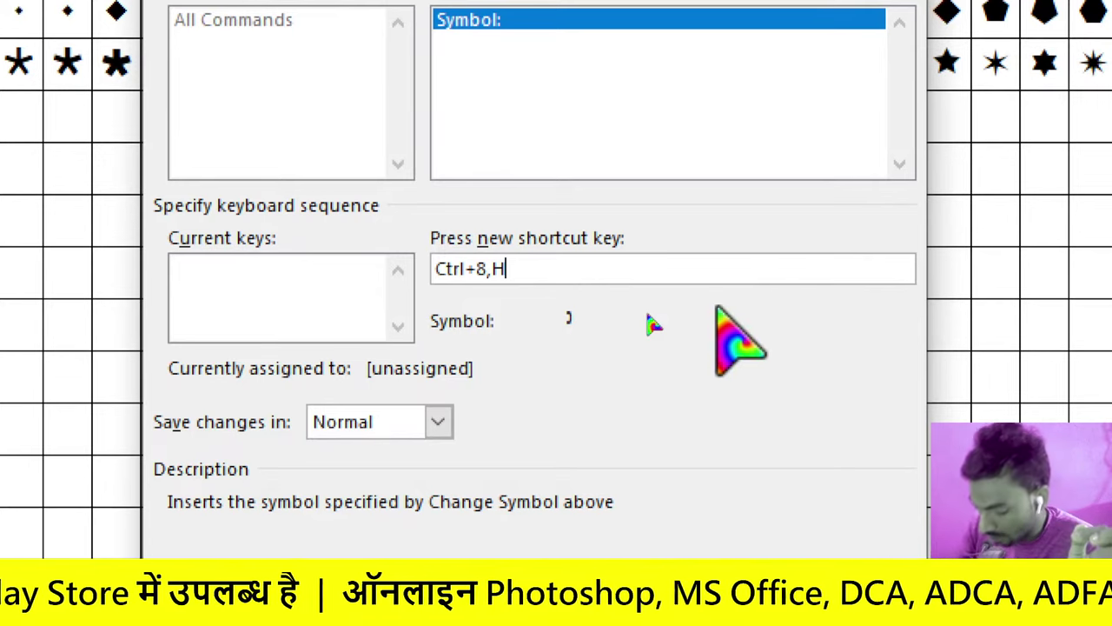
pyautogui.press('BackSpace')
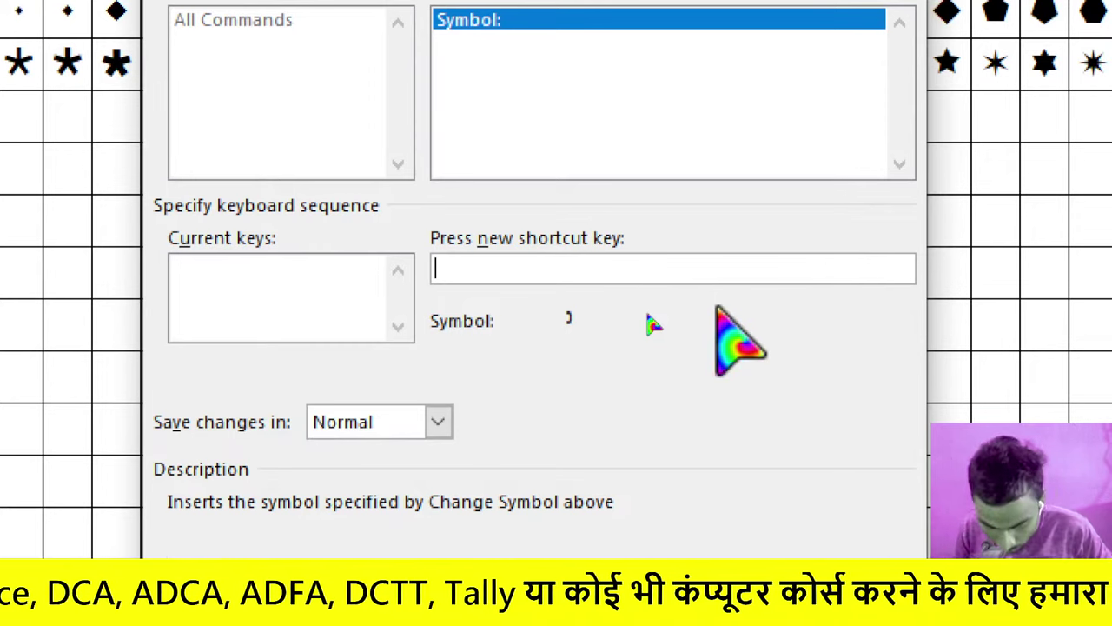
pyautogui.hotkey('ctrl', '8')
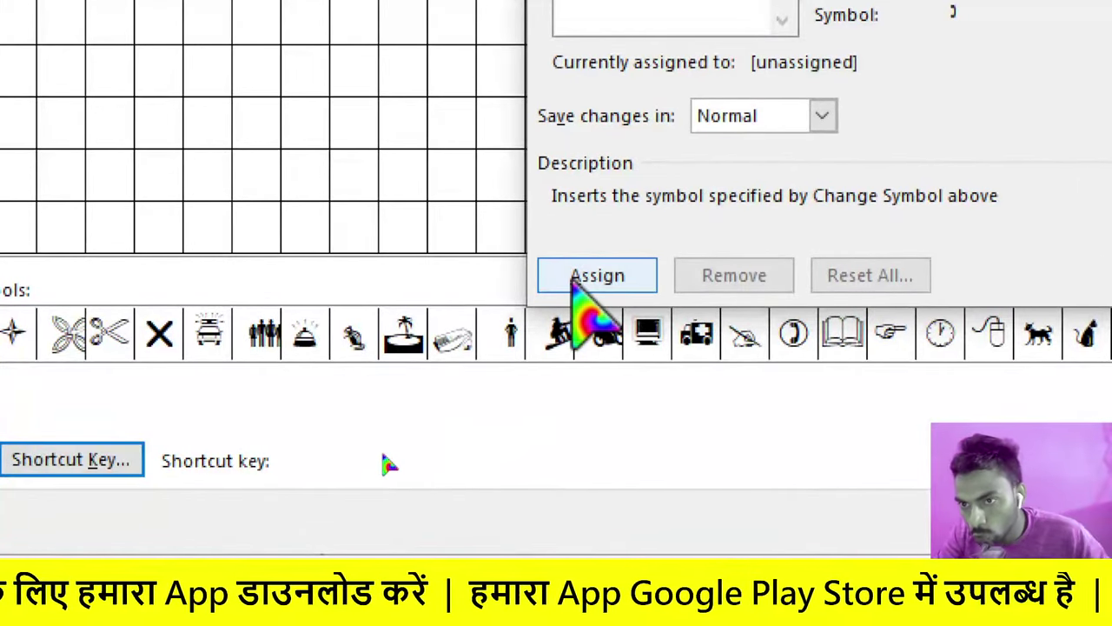
pyautogui.click(577, 280)
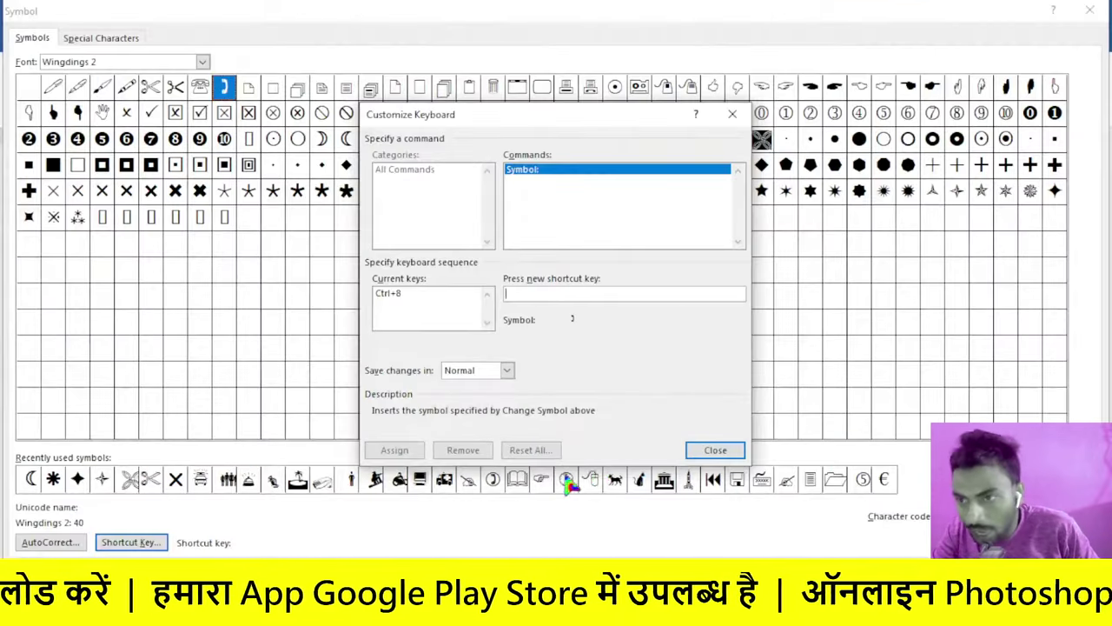
# - Close the symbol dialogs, try sample characters in Agency FB, then clear the page
pyautogui.click(703, 450)
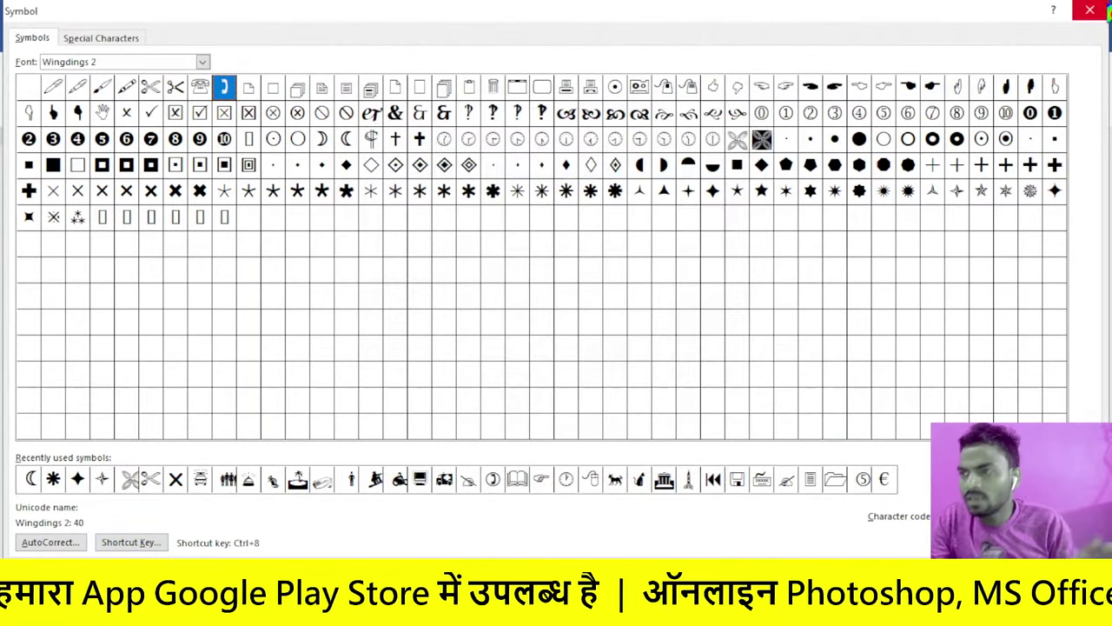
pyautogui.press('Escape')
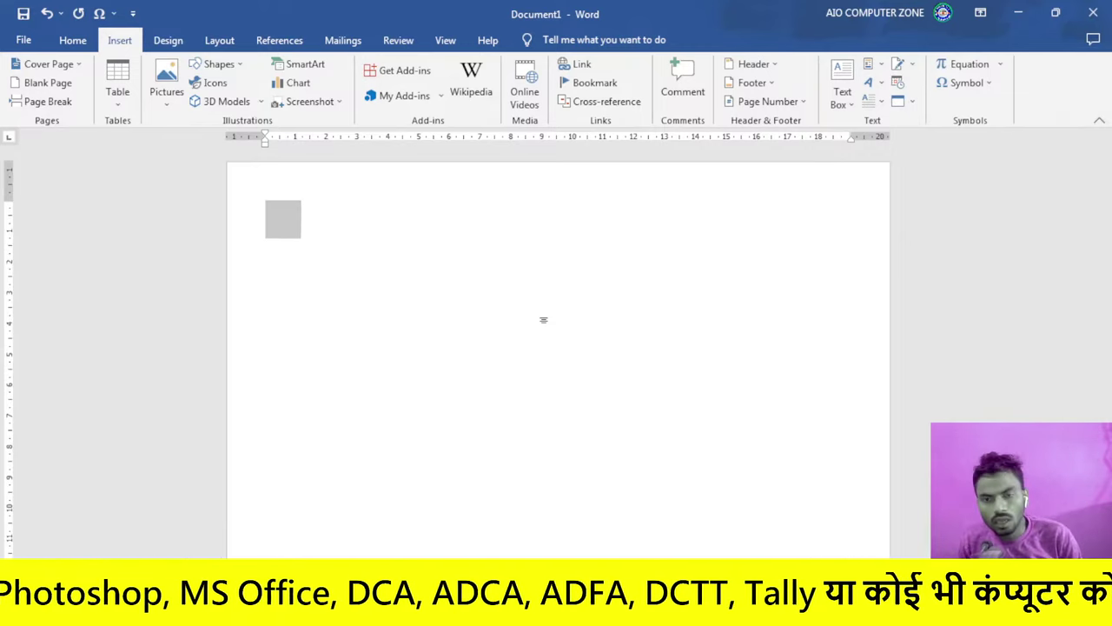
pyautogui.write('4a   ba2')
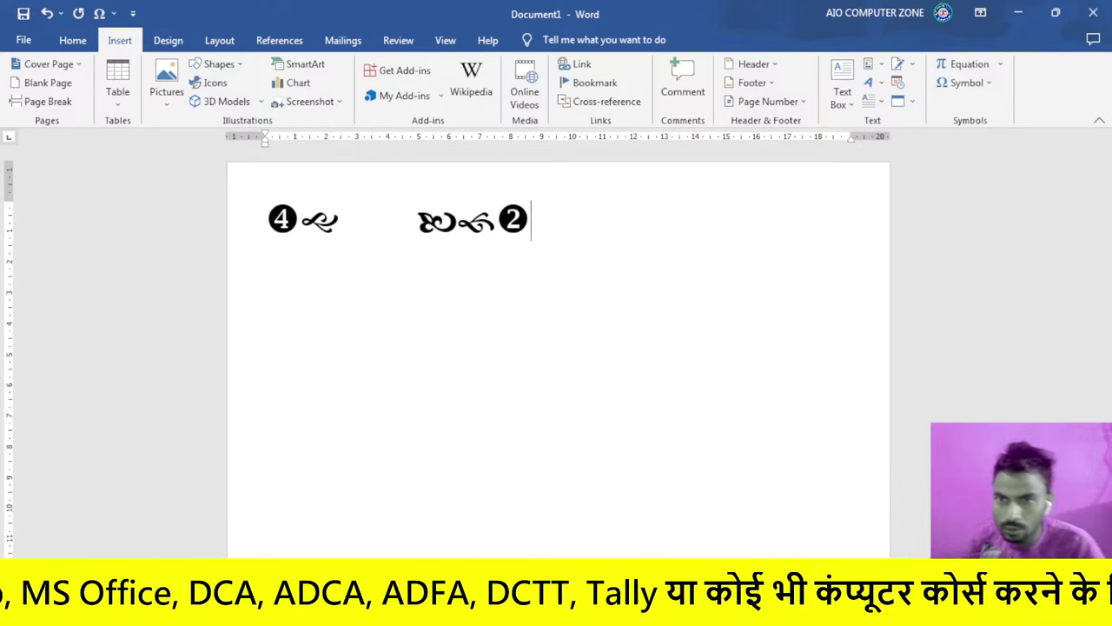
pyautogui.write('2a')
pyautogui.click(73, 40)
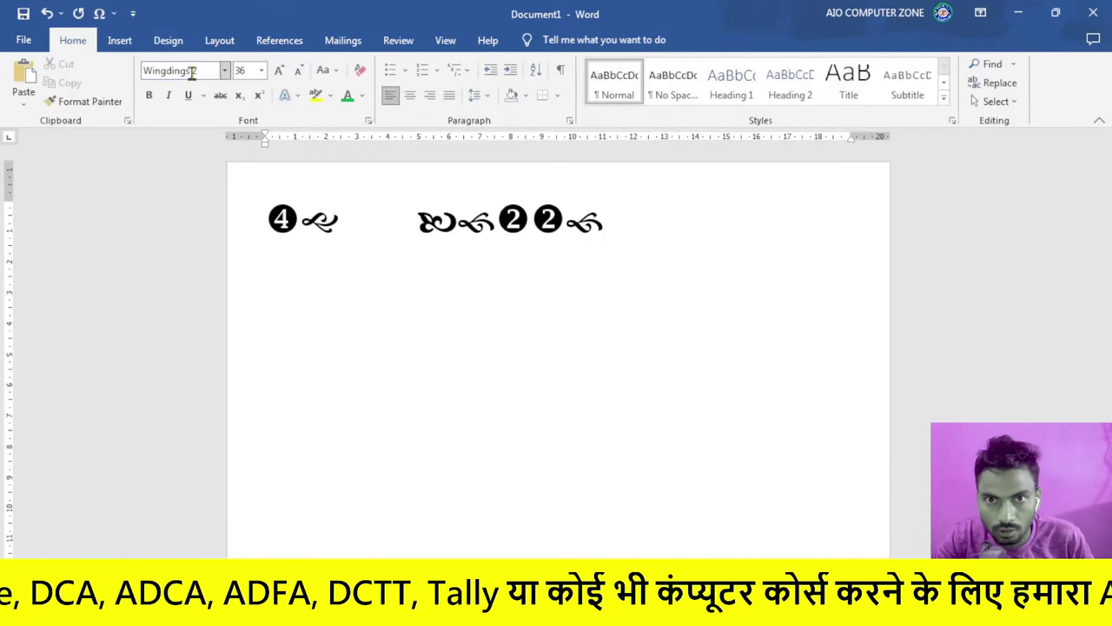
pyautogui.click(224, 73)
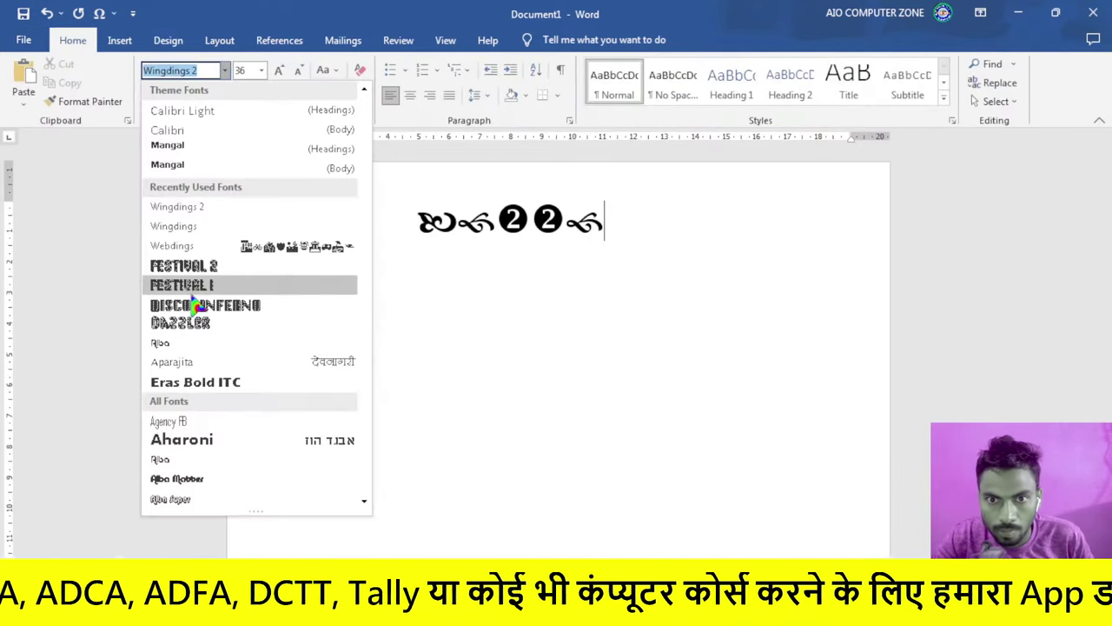
pyautogui.click(202, 424)
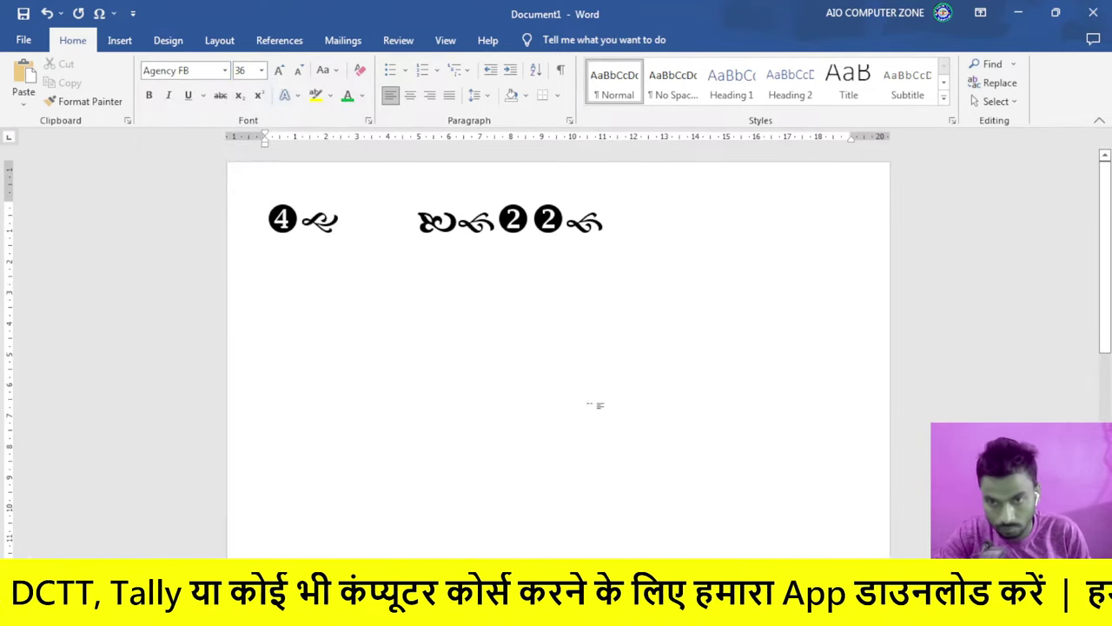
pyautogui.hotkey('ctrl', 'a')
pyautogui.press('Delete')
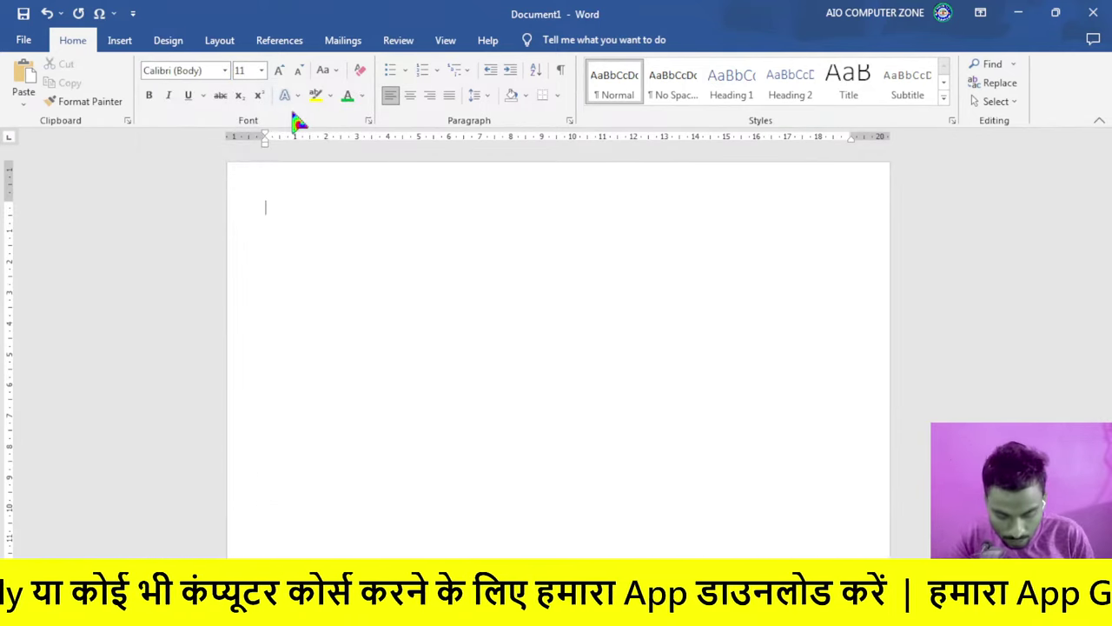
# - Type a line of placeholder text, start a new line, and enlarge all content with Ctrl+]
pyautogui.write('fdfhdf dfbhd')
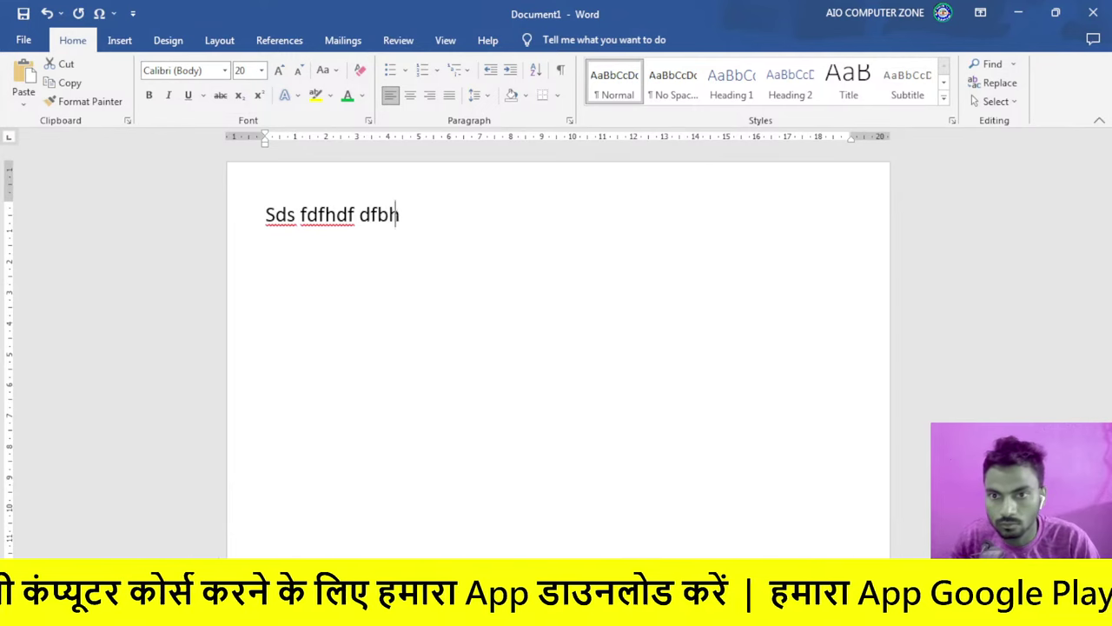
pyautogui.write('fg dgbffm gbjfg fnmg f')
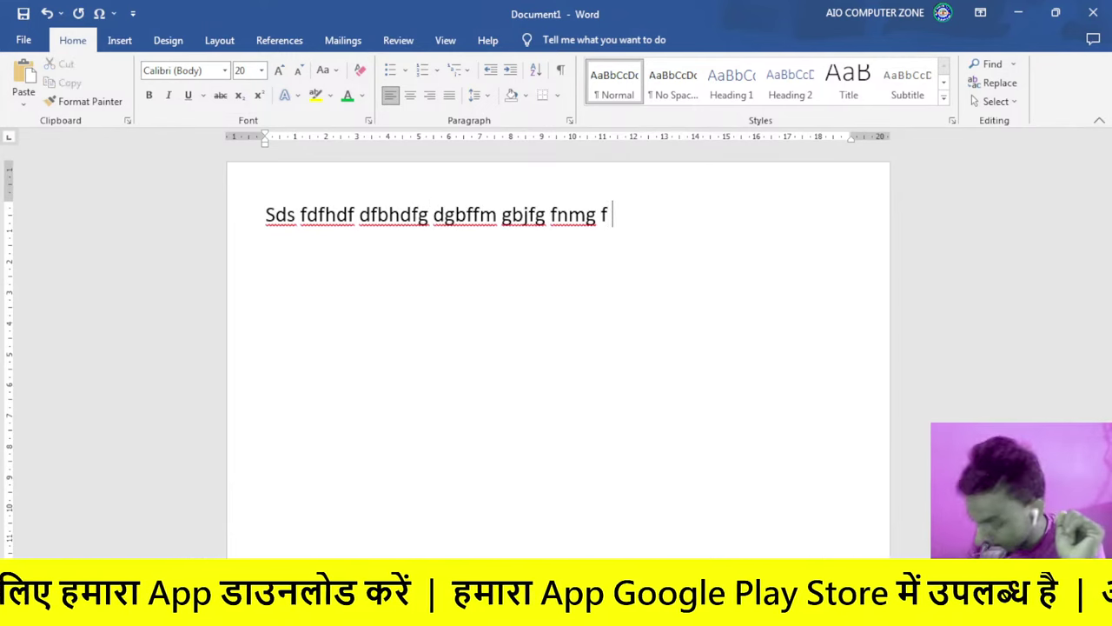
pyautogui.press('Return')
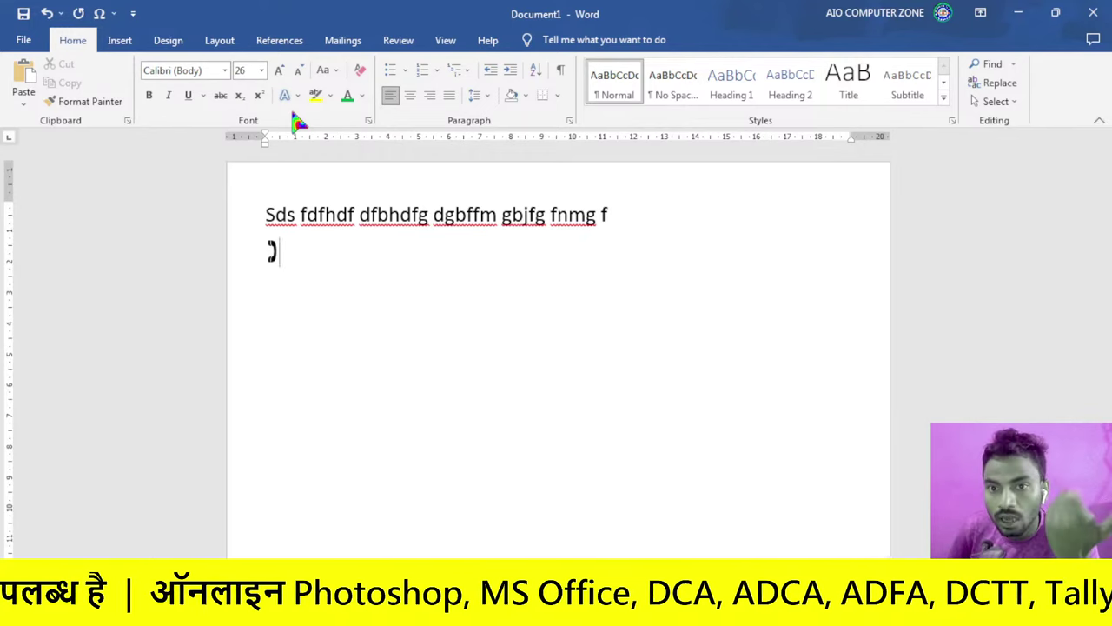
pyautogui.hotkey('ctrl', 'a')
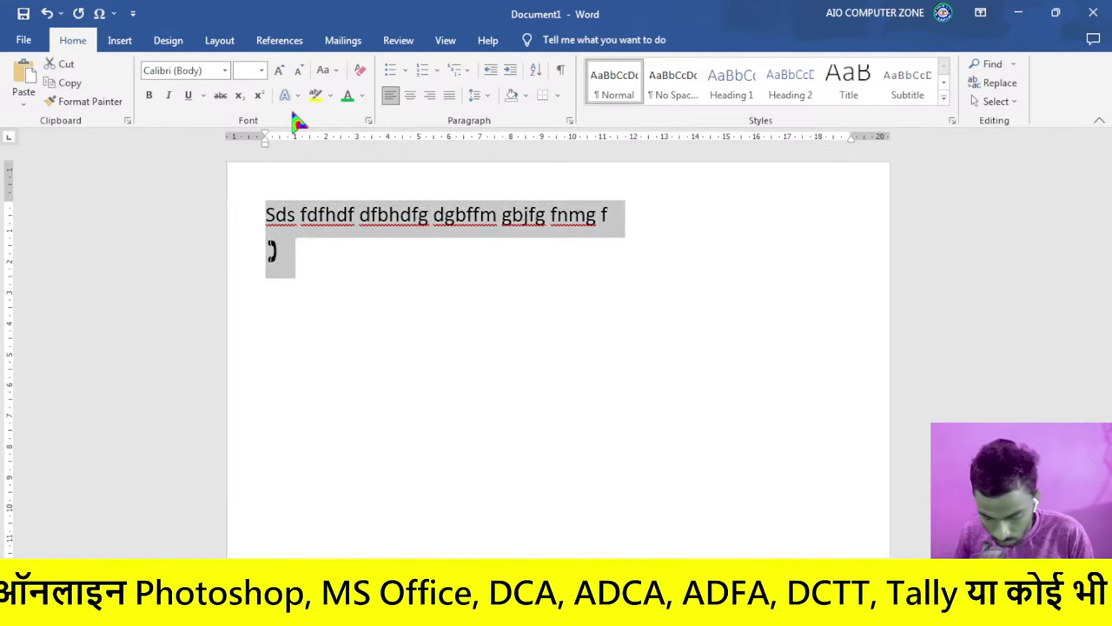
pyautogui.hotkey('ctrl', ']')
pyautogui.hotkey('ctrl', ']')
pyautogui.hotkey('ctrl', ']')
pyautogui.hotkey('ctrl', ']')
pyautogui.hotkey('ctrl', ']')
pyautogui.hotkey('ctrl', ']')
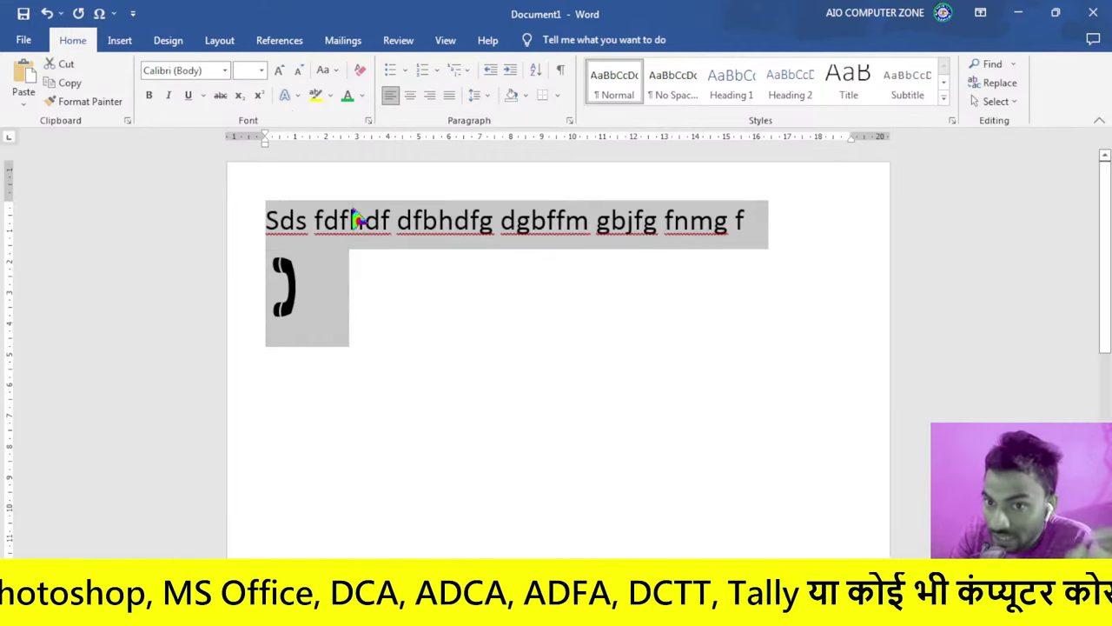
pyautogui.click(356, 290)
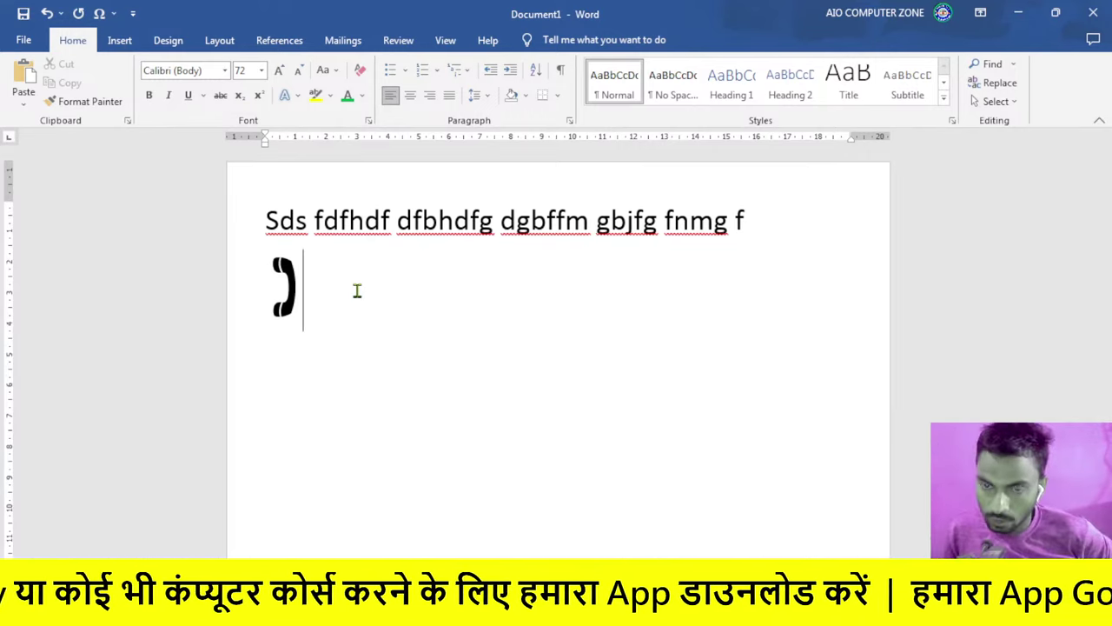
# - Add another text line and a row of telephone symbols, then delete everything on the page
pyautogui.press('Return')
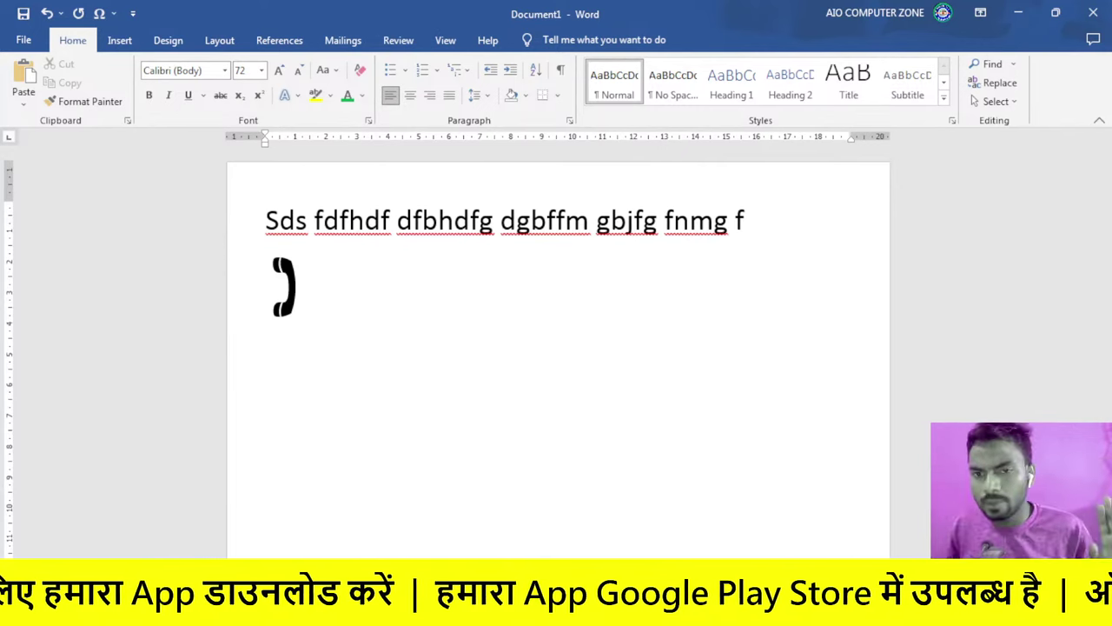
pyautogui.write('dd fgdfd fb')
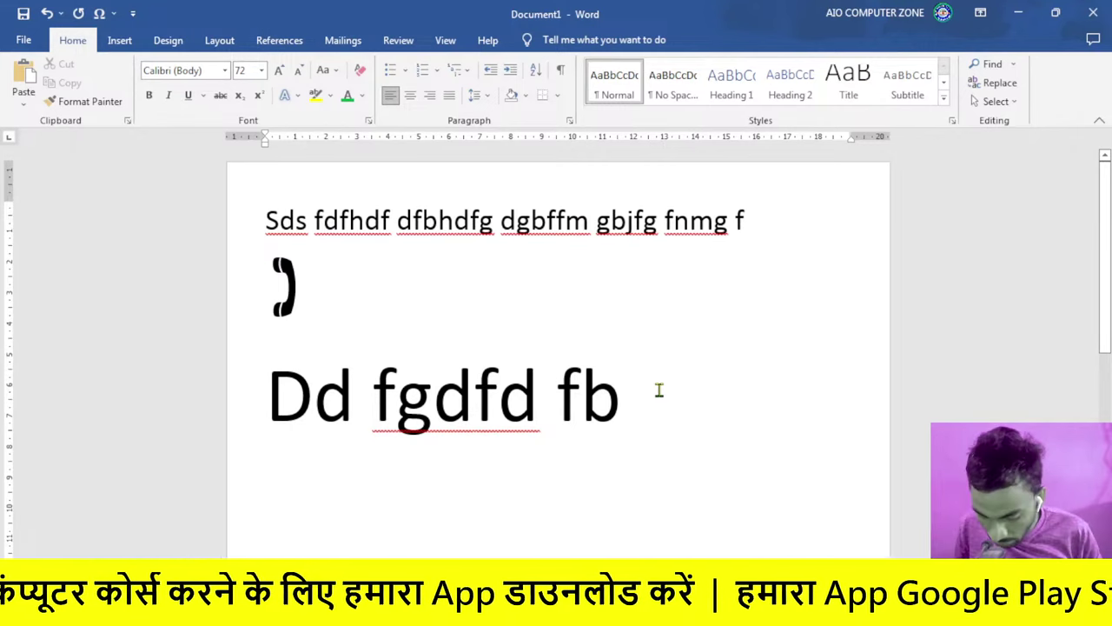
pyautogui.write(')))))))')
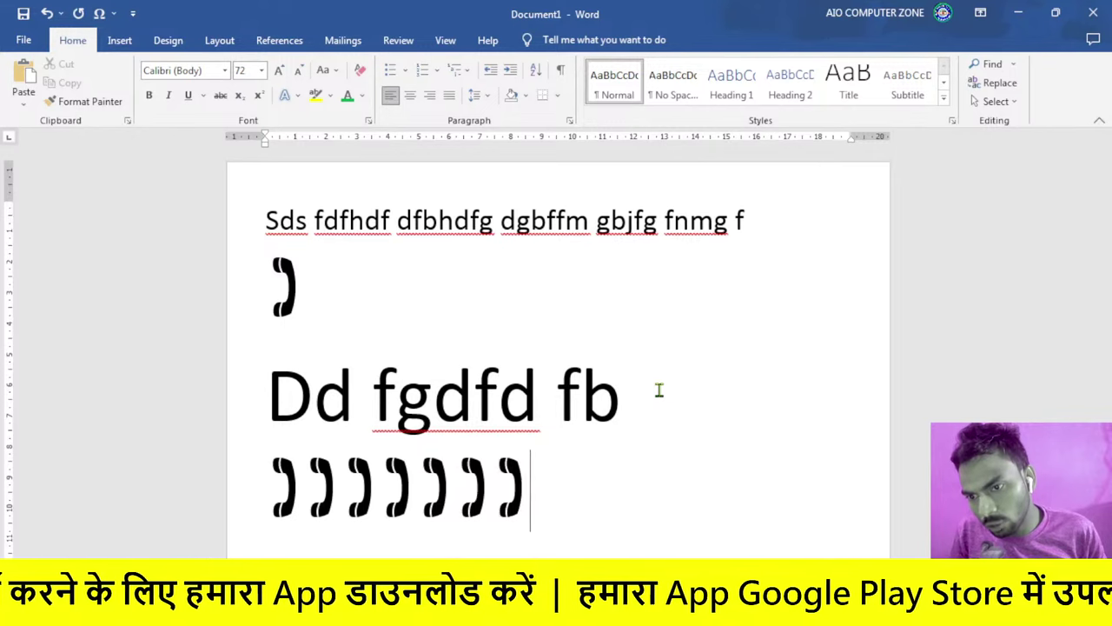
pyautogui.write('))))')
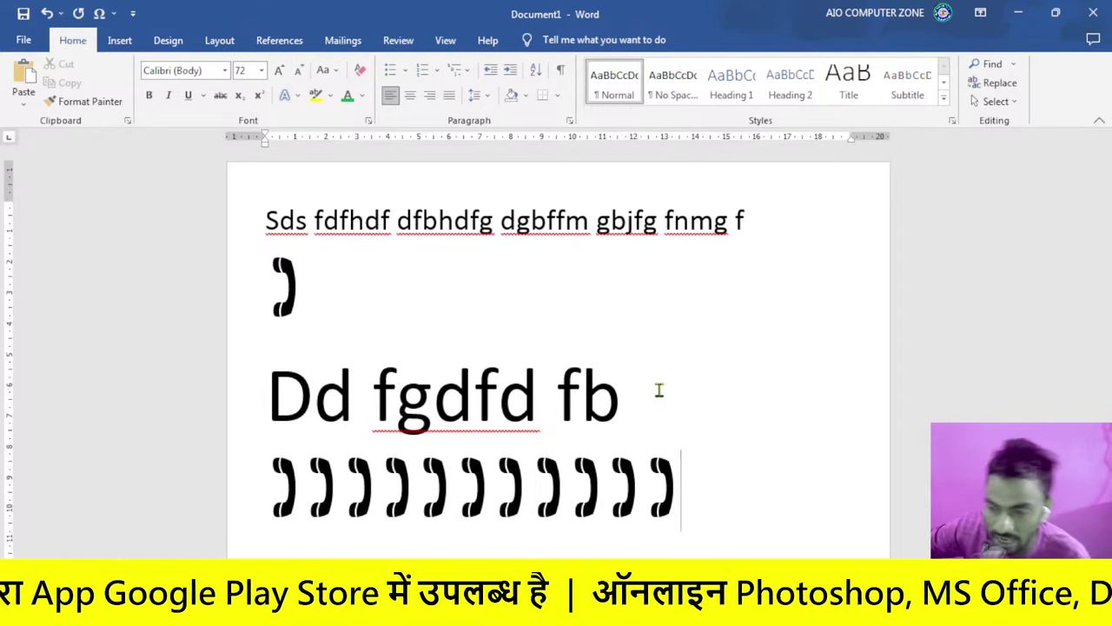
pyautogui.hotkey('ctrl', 'a')
pyautogui.press('Delete')
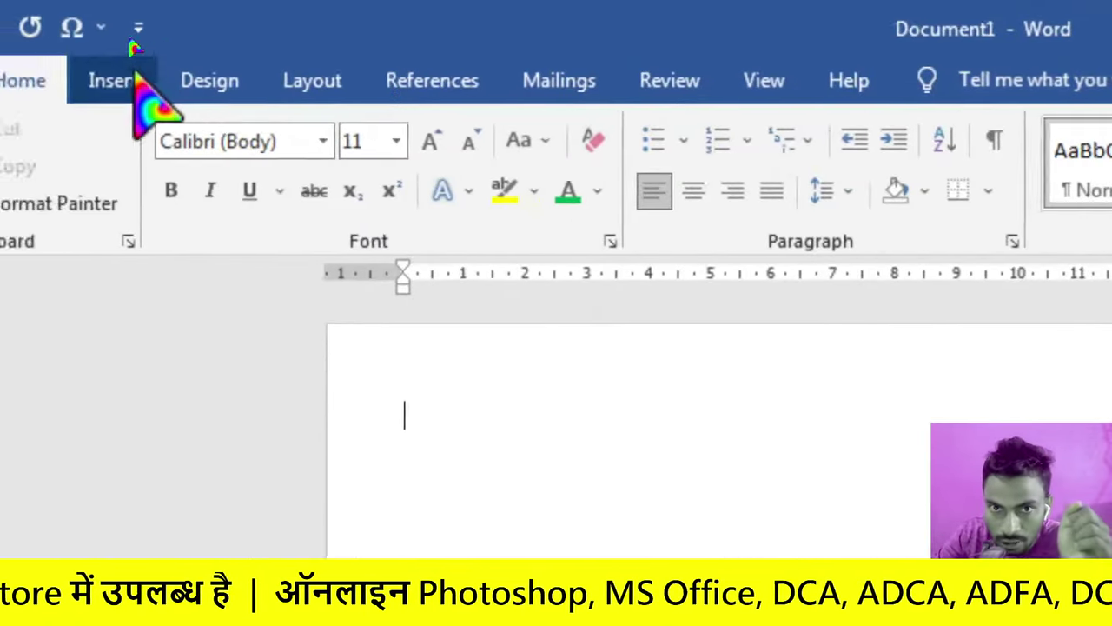
# - Open More Symbols and switch the symbol font to Wingdings
pyautogui.click(119, 40)
pyautogui.click(808, 165)
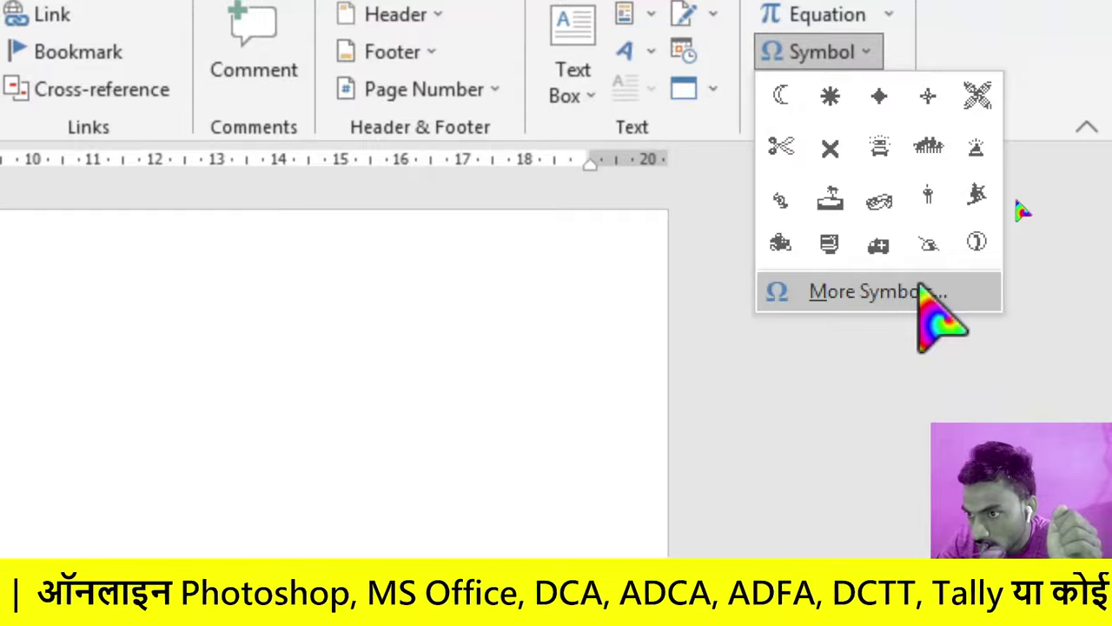
pyautogui.click(921, 292)
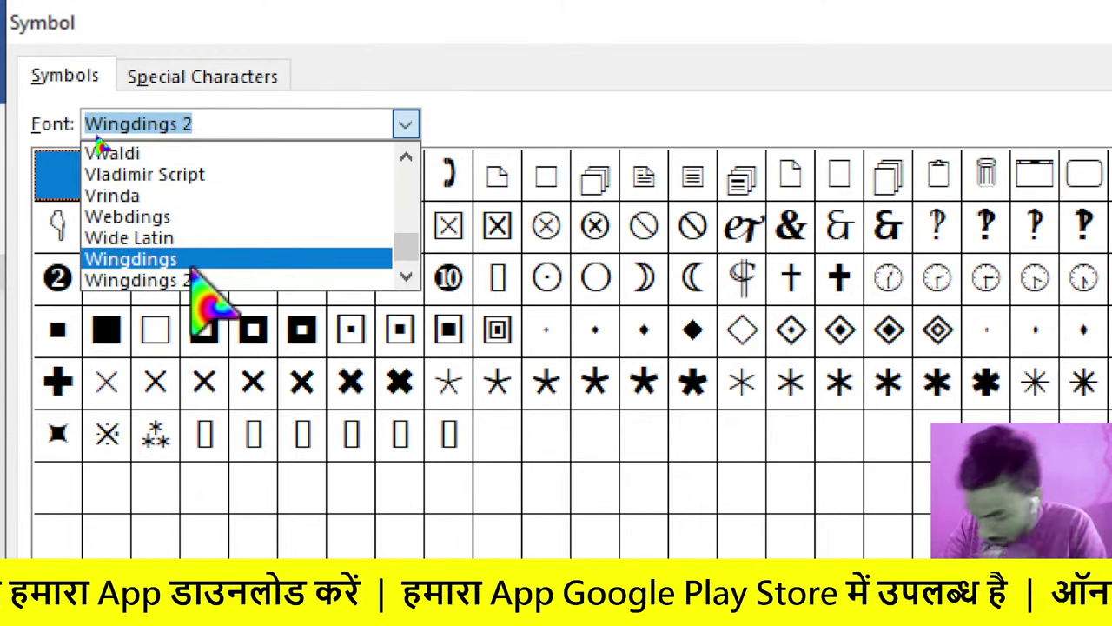
pyautogui.press('Down')
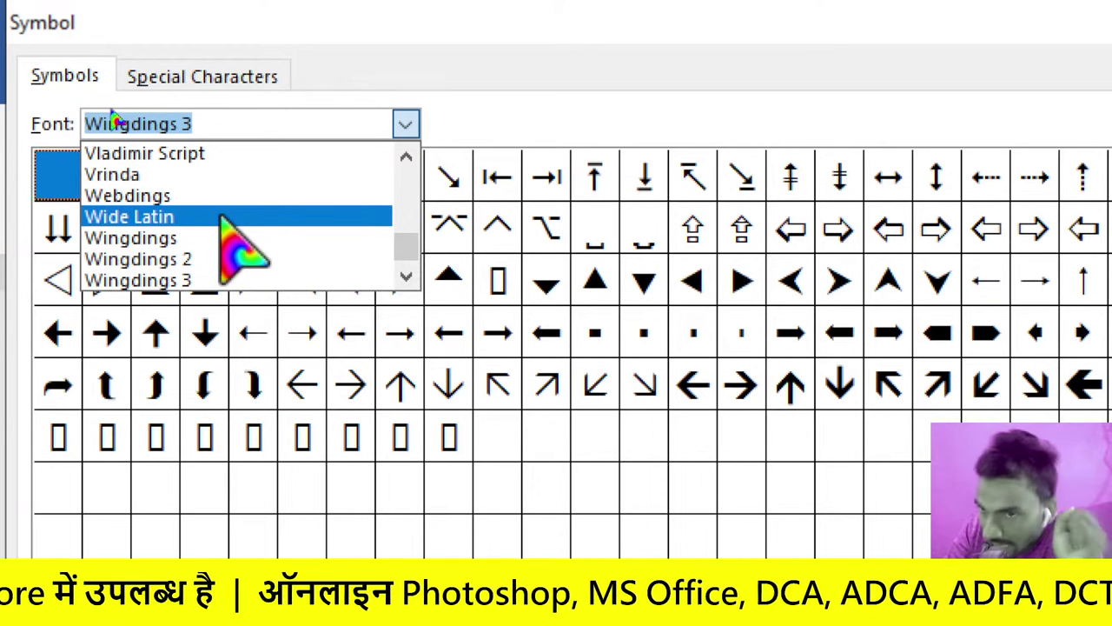
pyautogui.click(198, 195)
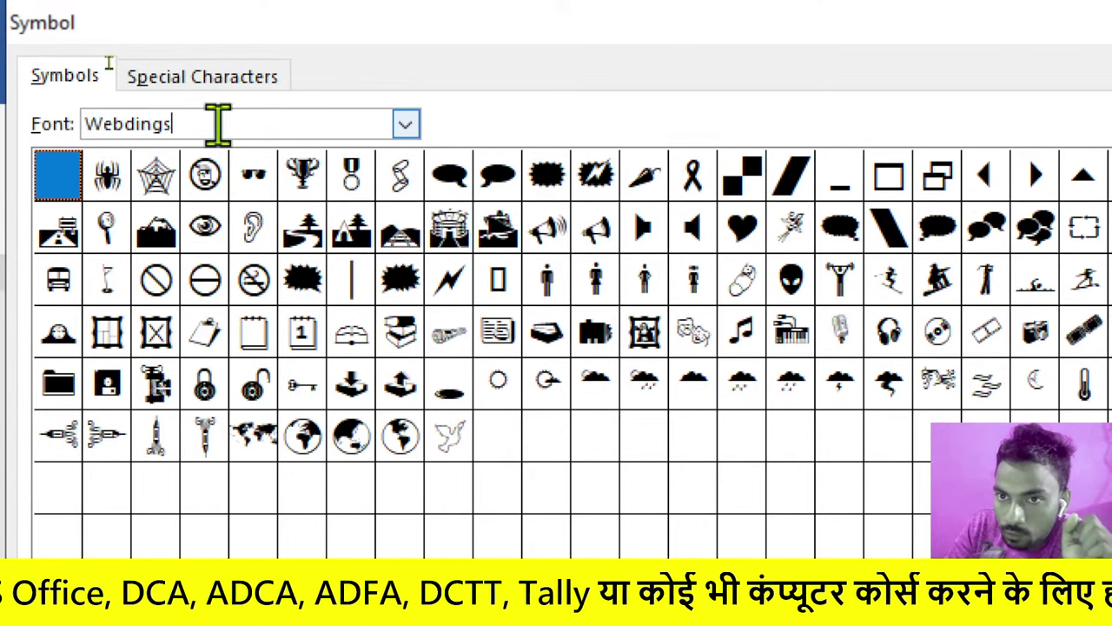
pyautogui.click(405, 123)
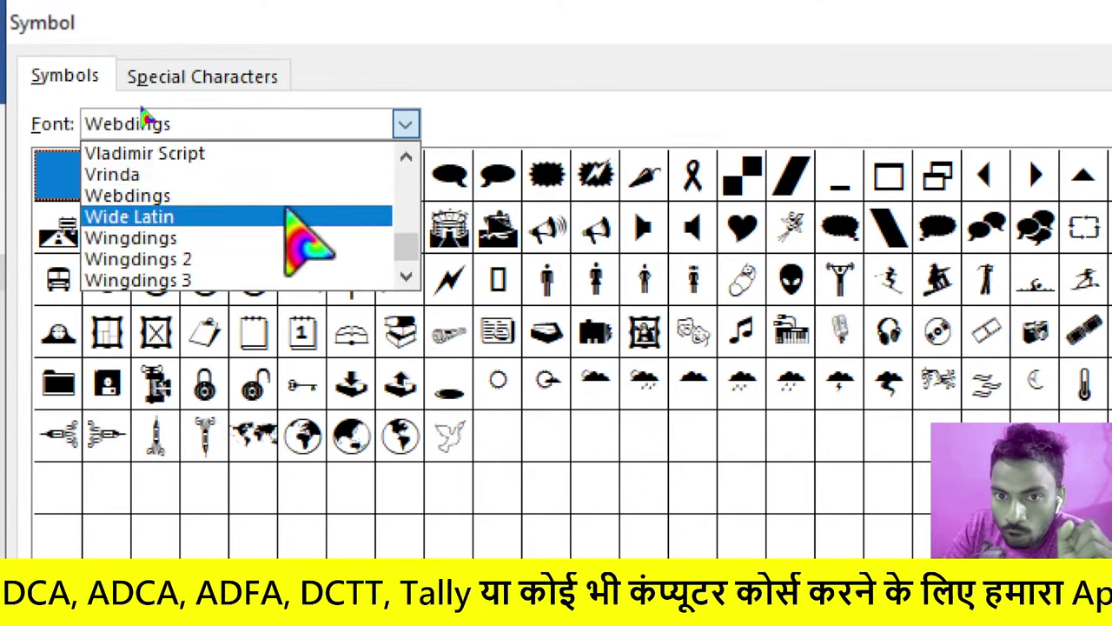
pyautogui.click(204, 239)
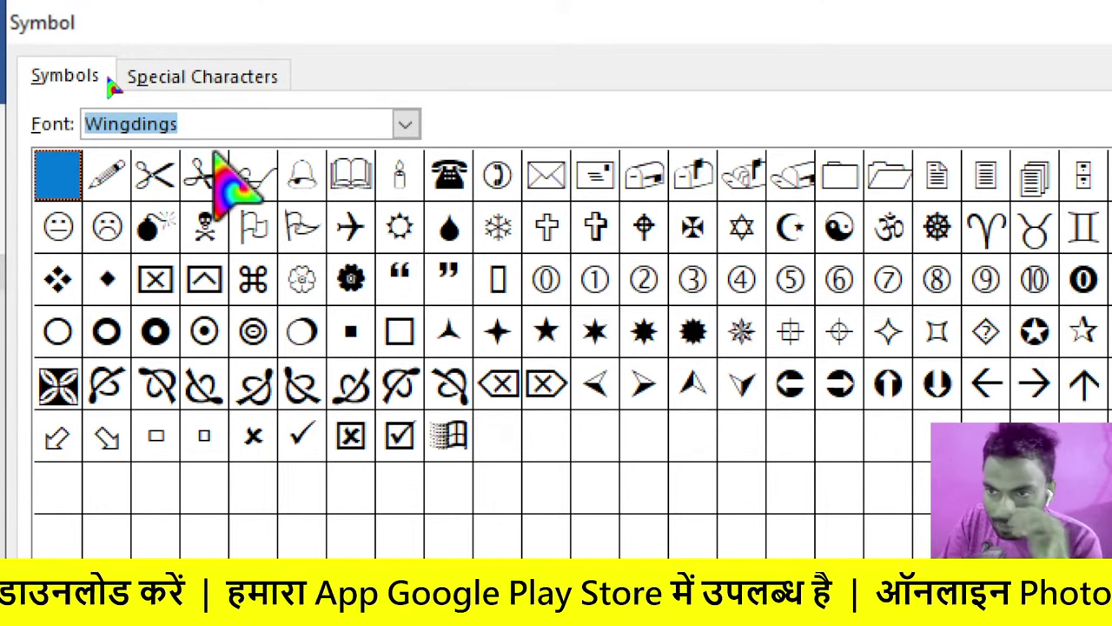
# - Try the flag, book, telephone and scissors symbols, then pick the right-pointing hand
pyautogui.click(255, 239)
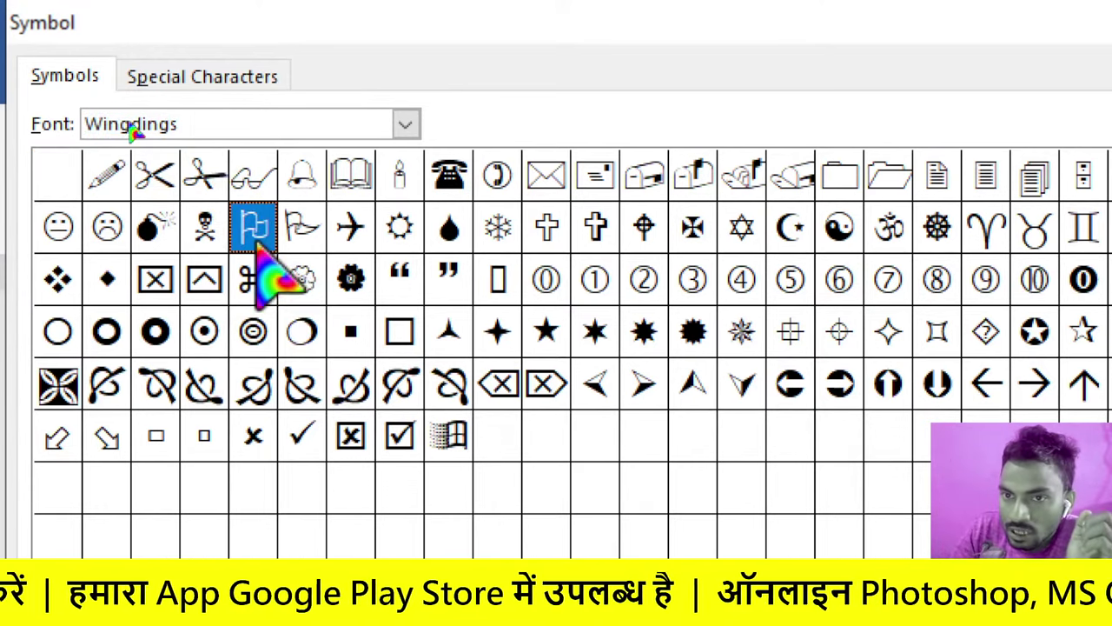
pyautogui.click(351, 182)
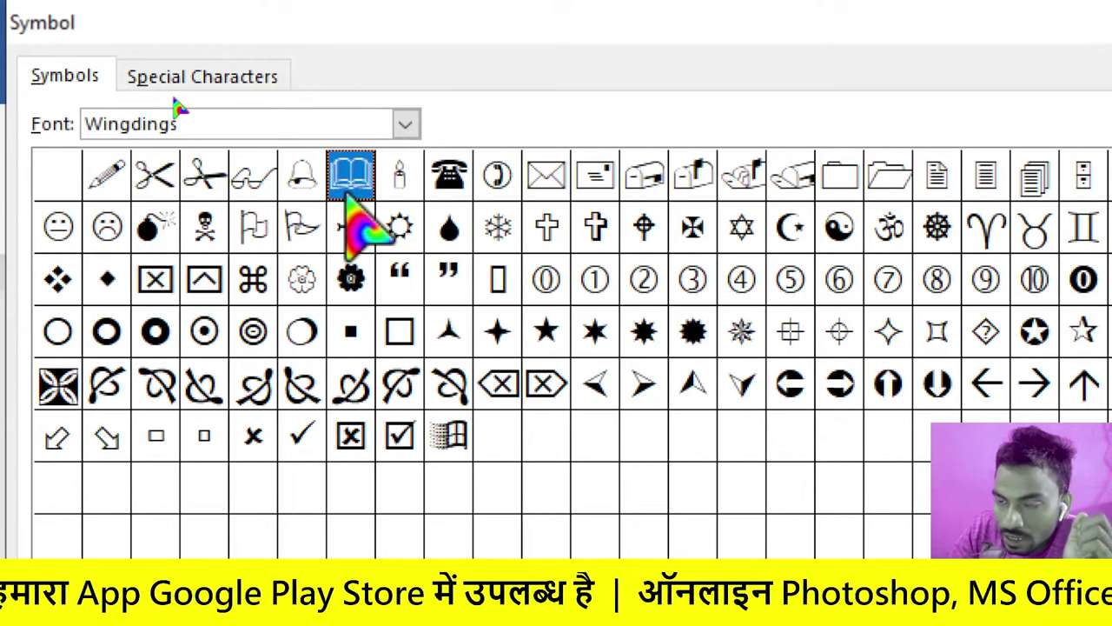
pyautogui.click(440, 180)
pyautogui.click(144, 169)
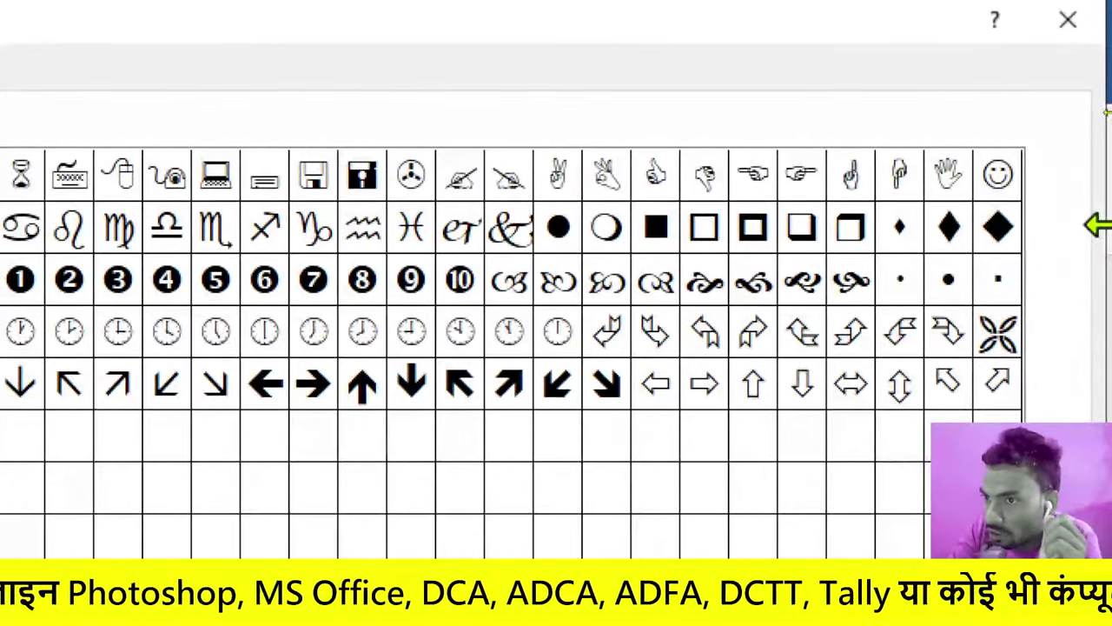
pyautogui.click(802, 187)
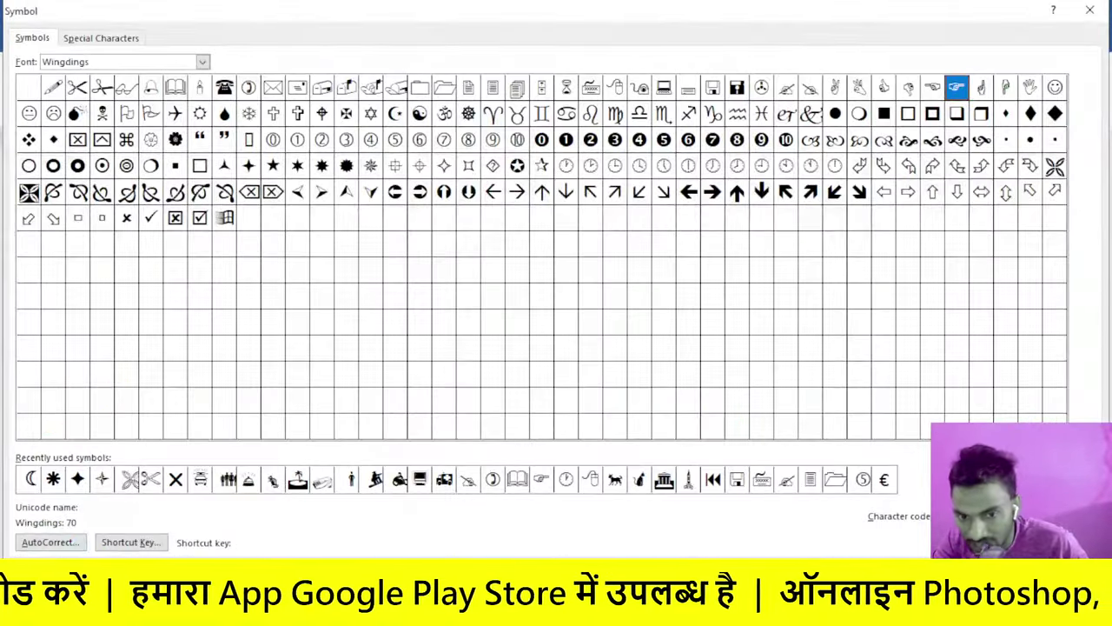
pyautogui.click(52, 546)
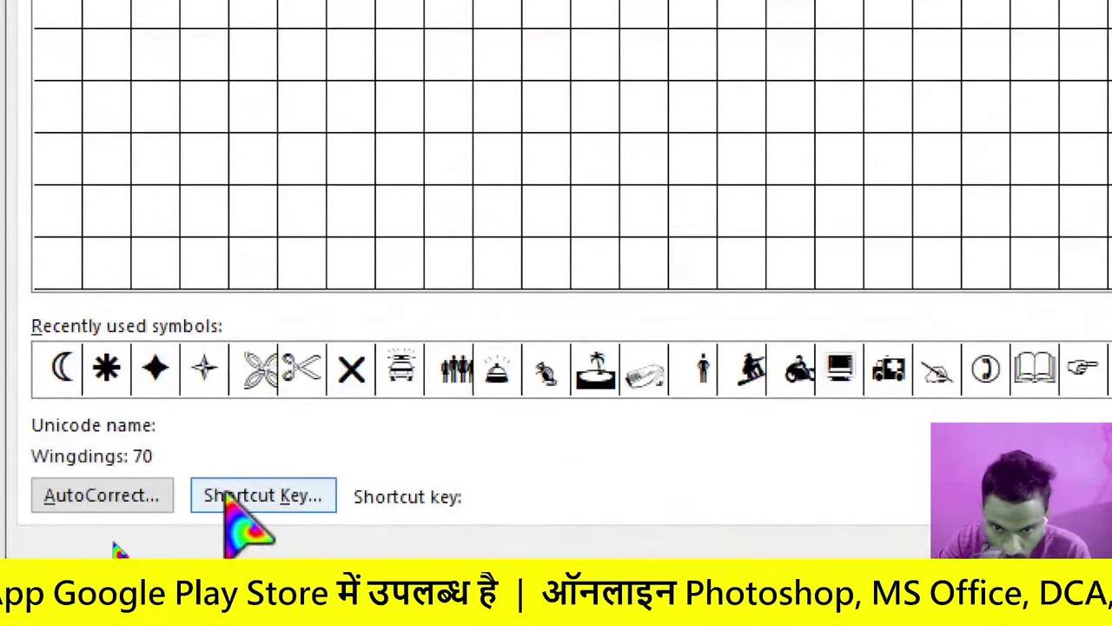
# - Assign Ctrl+Shift+H as the shortcut for the Wingdings pointing-hand symbol
pyautogui.click(276, 497)
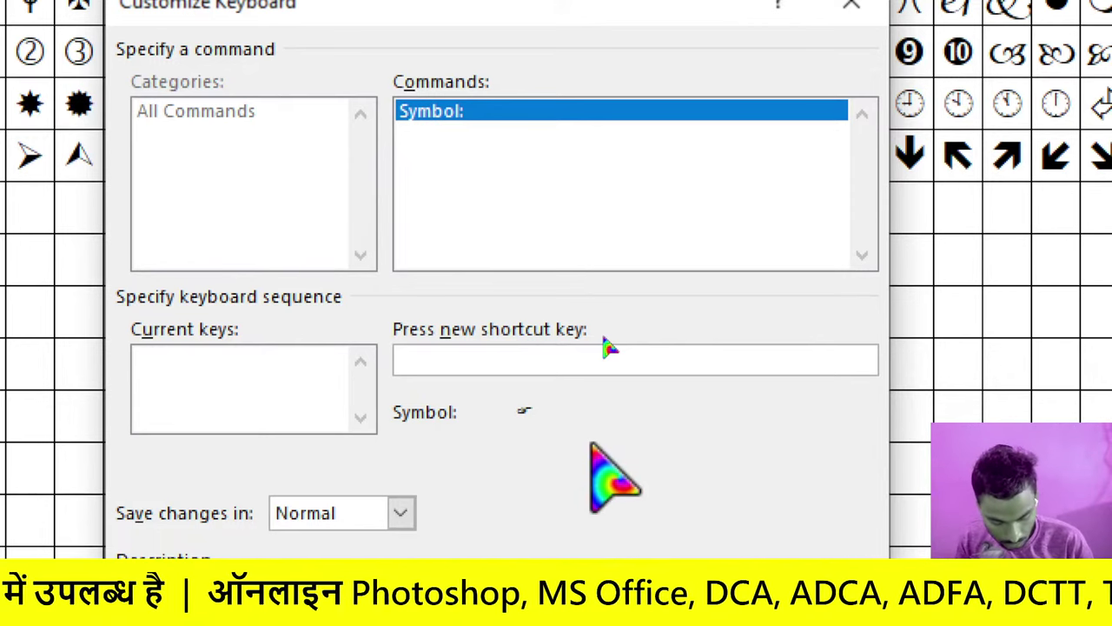
pyautogui.hotkey('ctrl', 'shift', 'h')
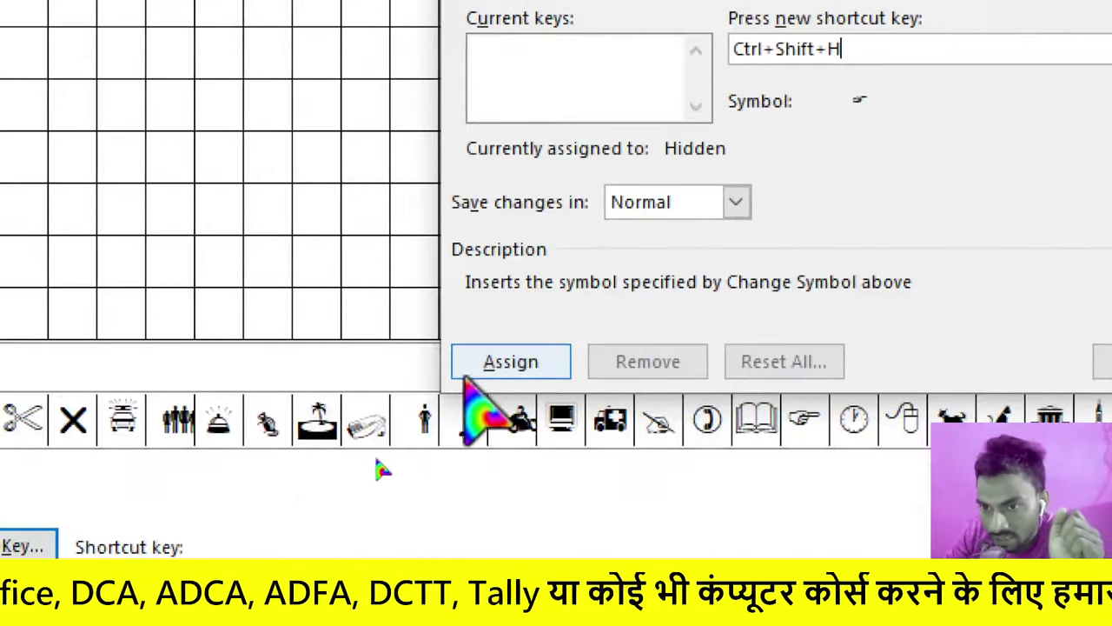
pyautogui.click(504, 361)
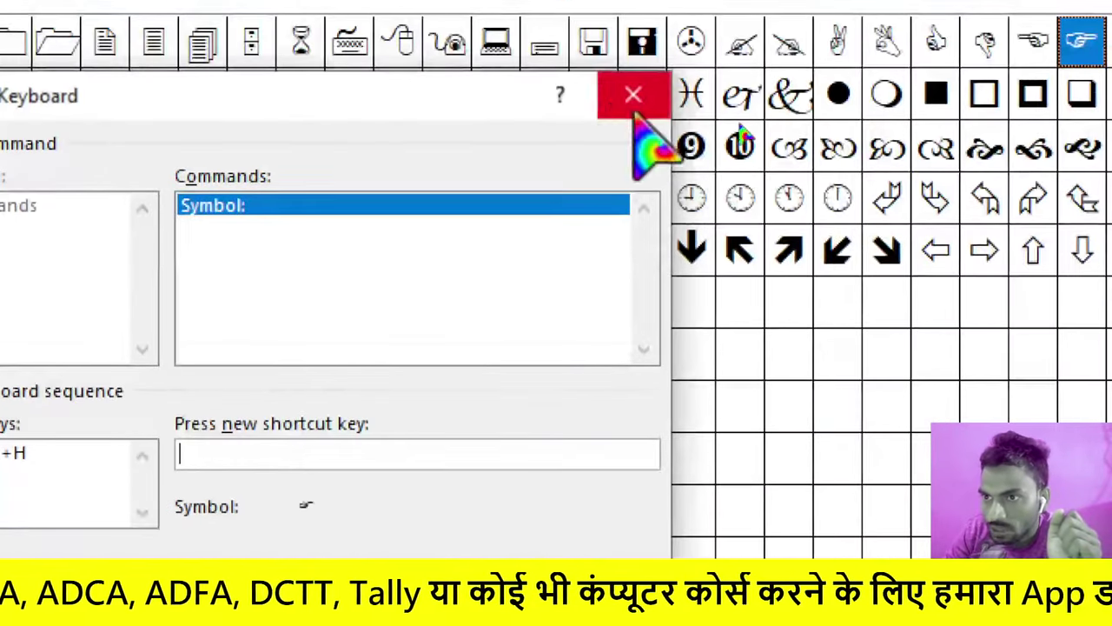
pyautogui.click(633, 94)
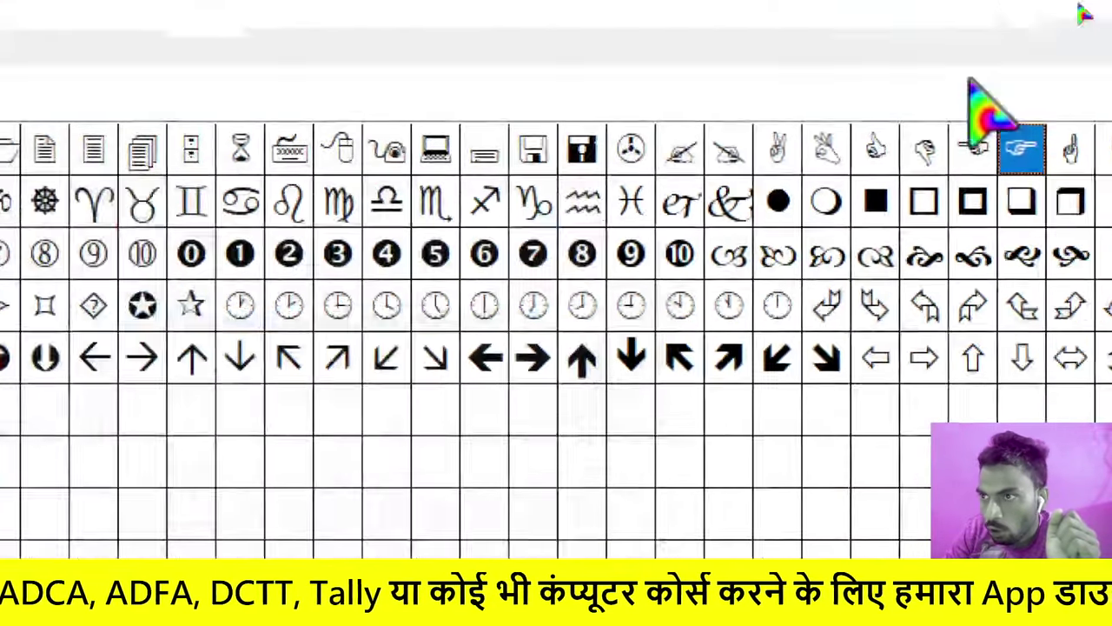
# - Close the symbol chooser, enlarge the font, and type F to insert the pointing-hand symbol
pyautogui.click(1067, 20)
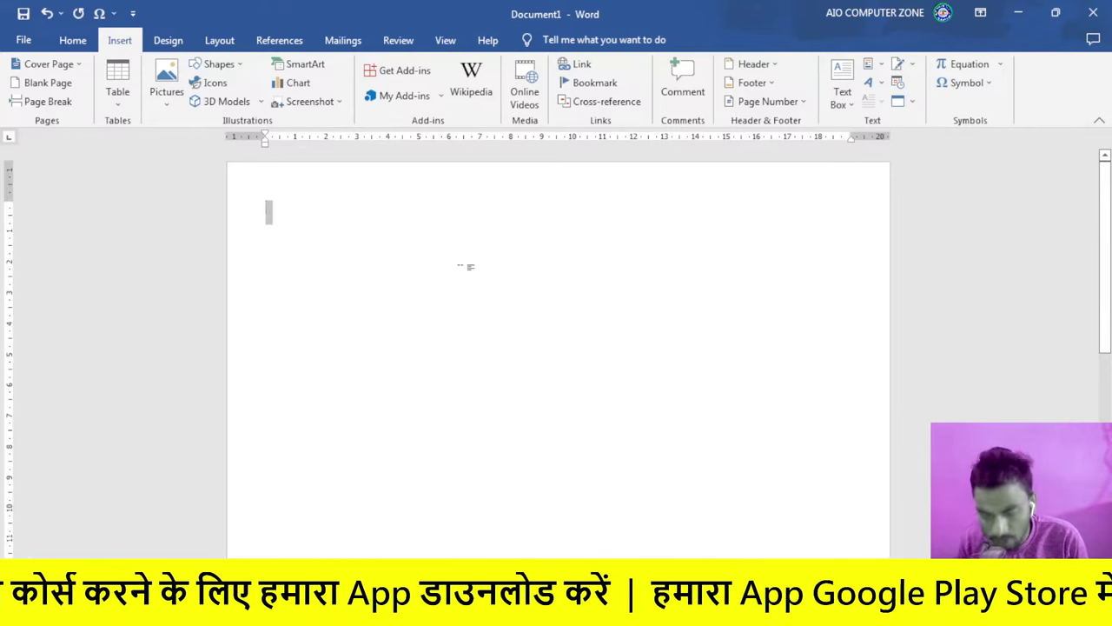
pyautogui.hotkey('ctrl', 'shift', '>')
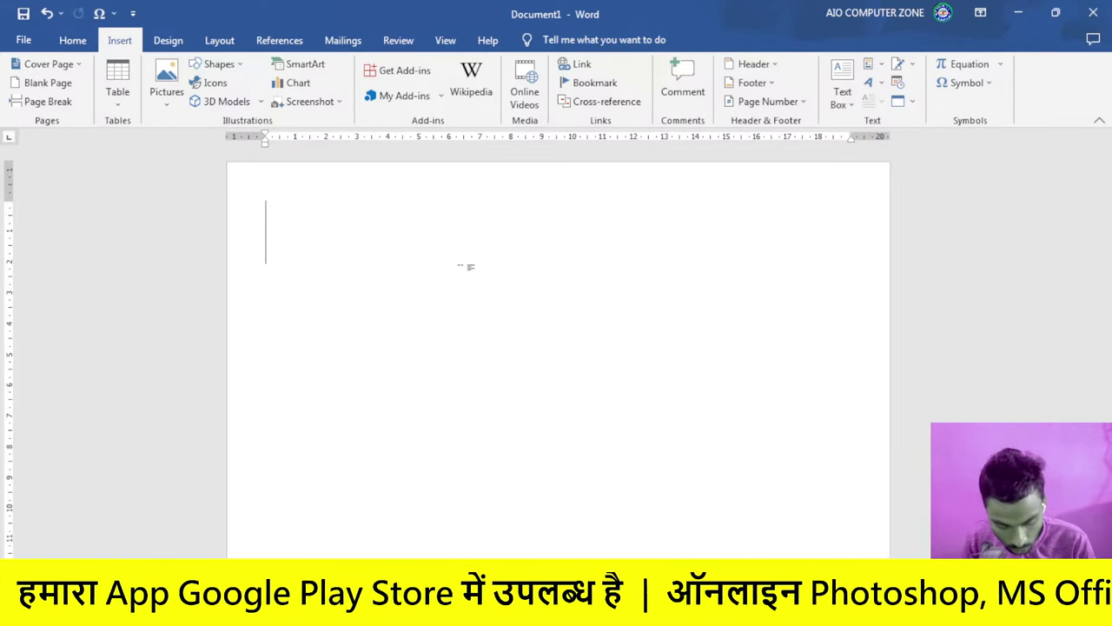
pyautogui.write('F')
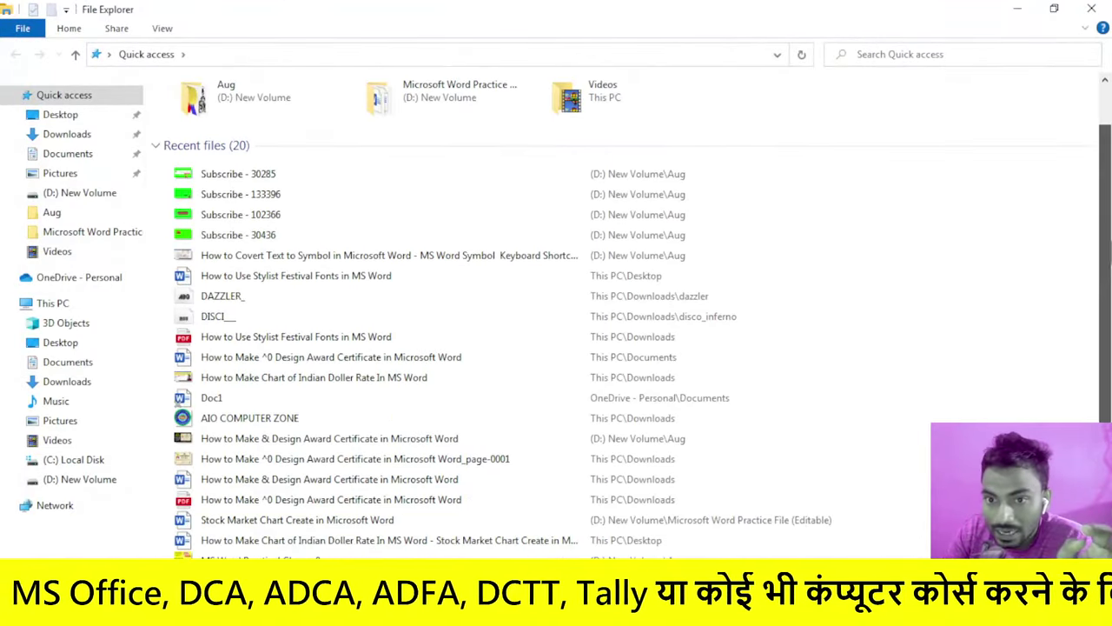
# - Select the DISCI font file, the text-to-symbol tutorial and Stylist Festival Fonts document in Recent files
pyautogui.scroll(-2, 1109, 218)
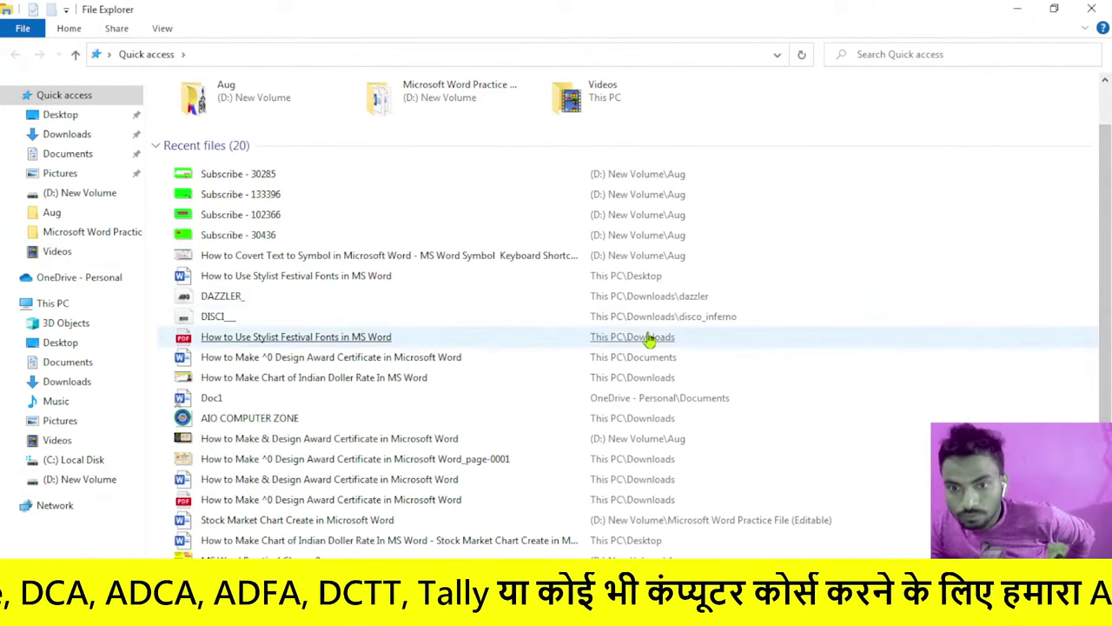
pyautogui.click(662, 318)
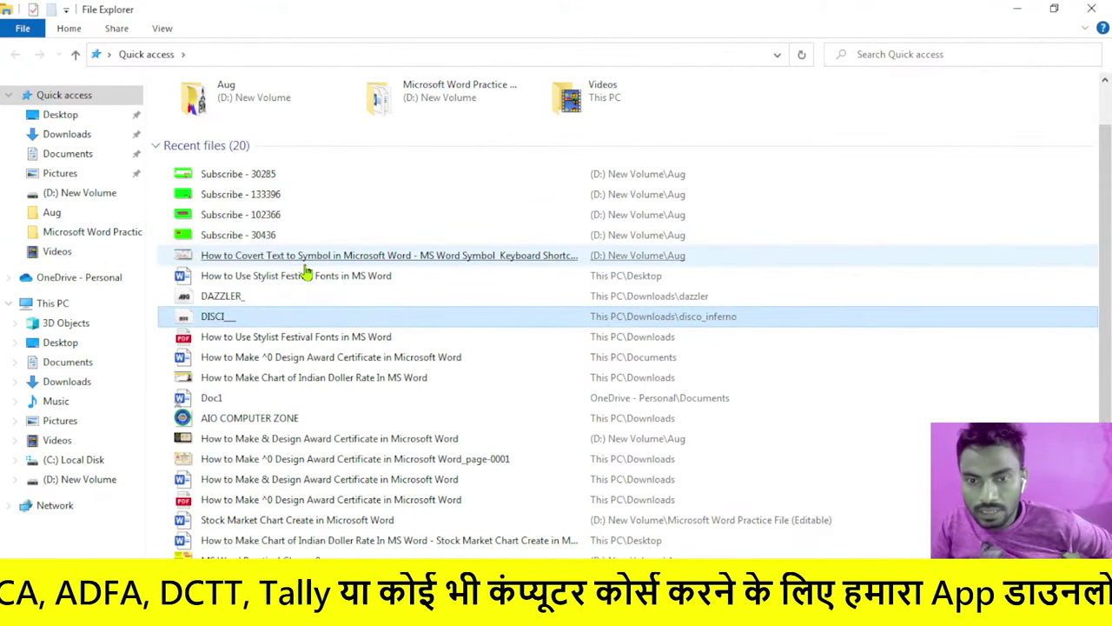
pyautogui.click(309, 258)
pyautogui.click(336, 278)
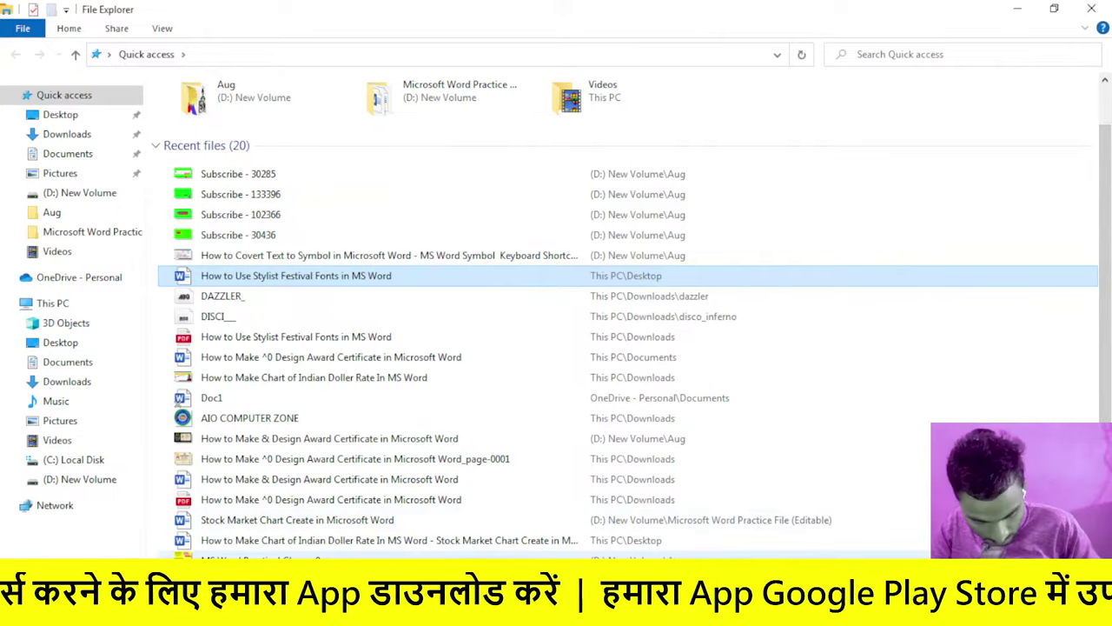
pyautogui.click(867, 536)
# - Open the Aug folder on New Volume (D:) and scroll through its thumbnails
pyautogui.click(53, 213)
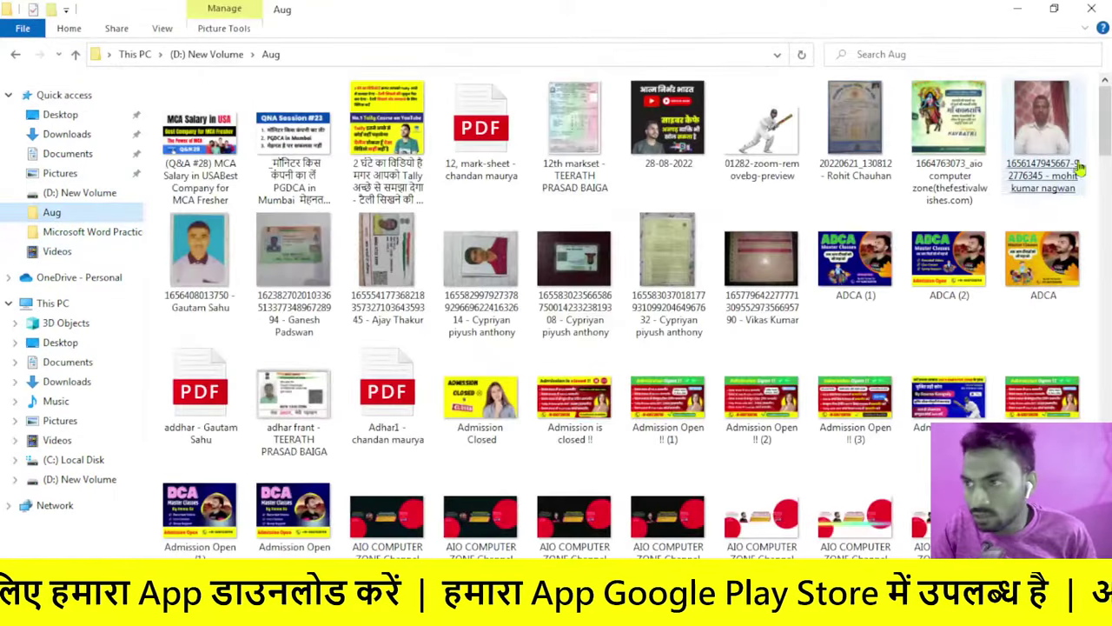
pyautogui.scroll(-5, 635, 312)
pyautogui.scroll(-5, 634, 313)
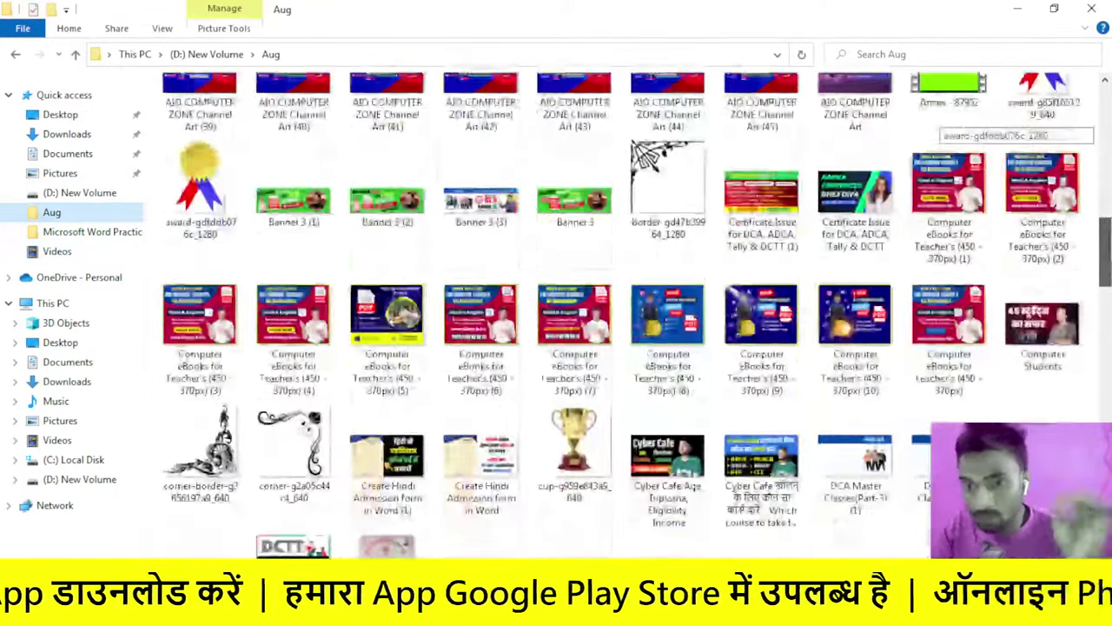
pyautogui.scroll(-3, 942, 126)
pyautogui.scroll(-2, 943, 126)
pyautogui.scroll(-1, 943, 126)
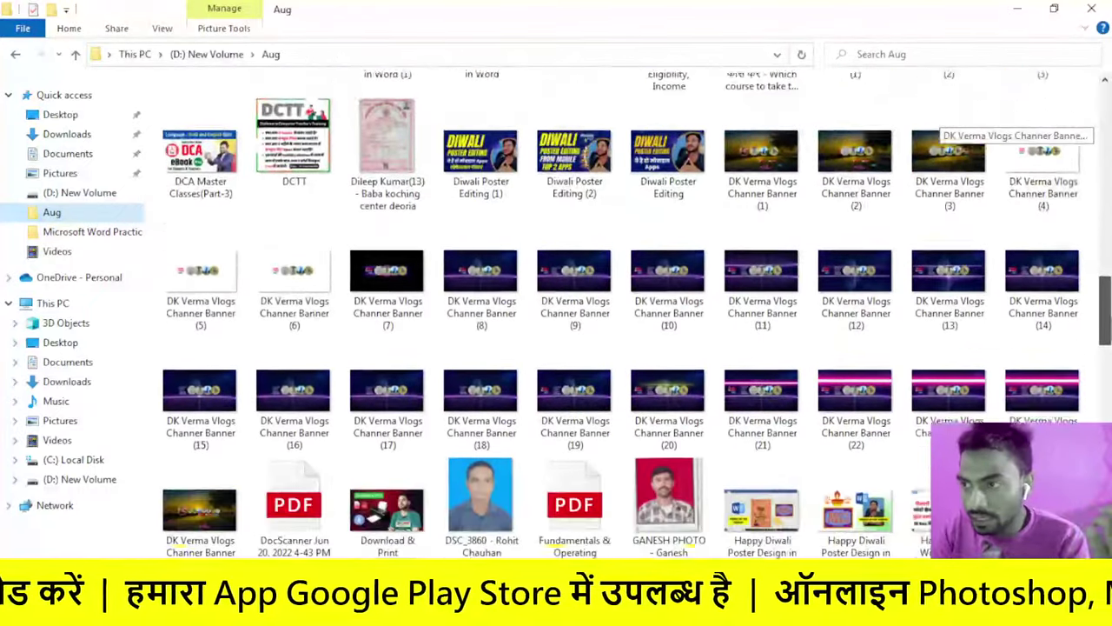
pyautogui.scroll(-2, 943, 126)
pyautogui.scroll(-2, 943, 126)
pyautogui.scroll(-2, 943, 126)
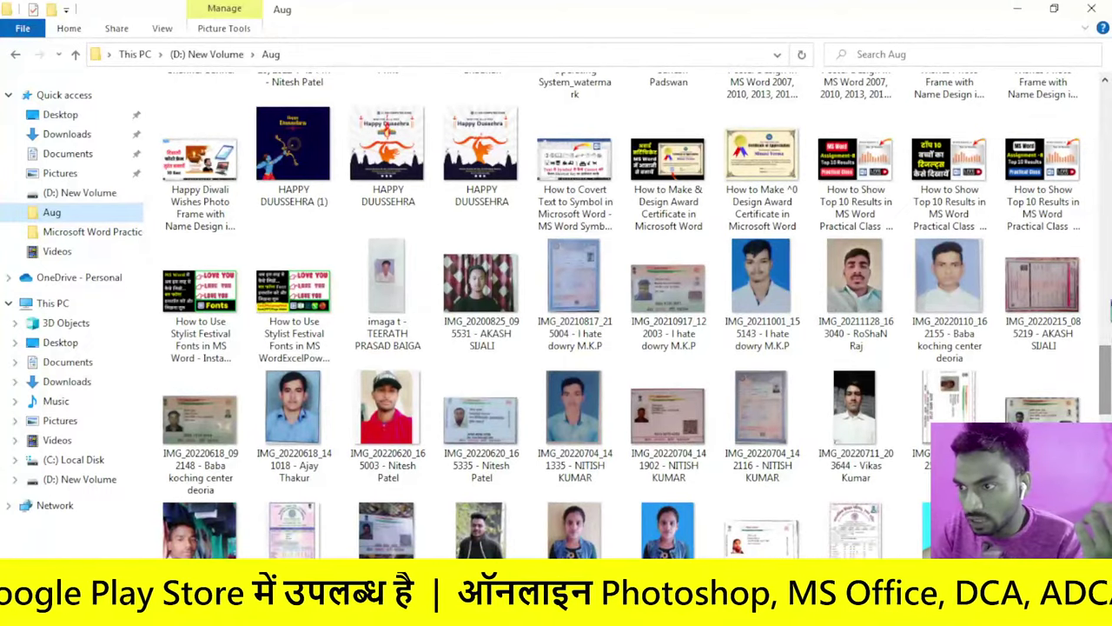
pyautogui.scroll(-3, 943, 126)
pyautogui.scroll(-1, 941, 364)
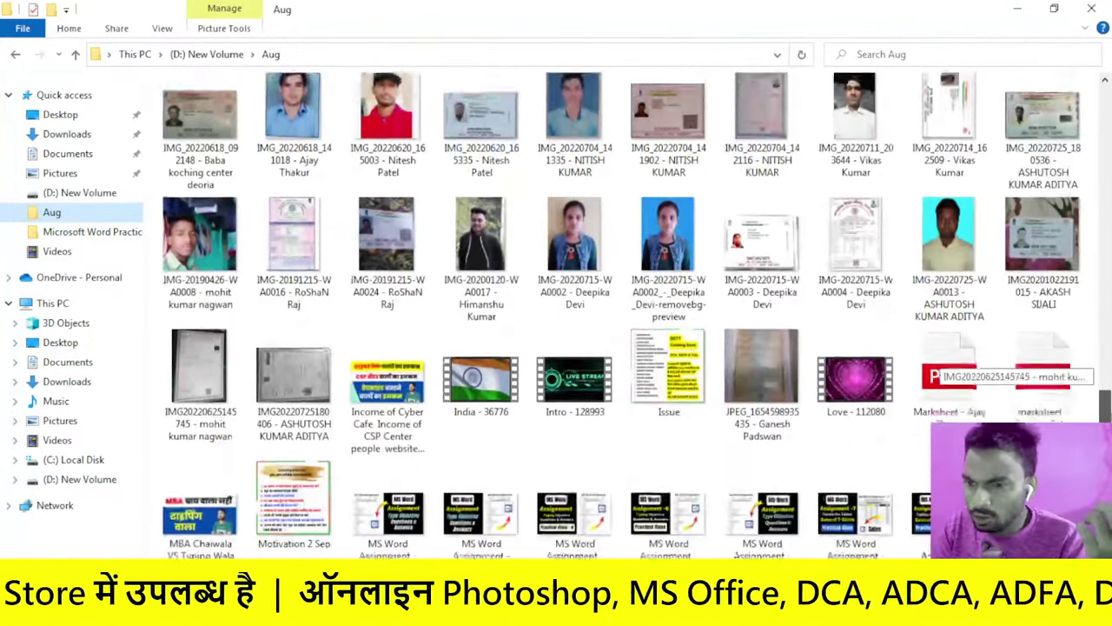
pyautogui.scroll(-2, 941, 363)
pyautogui.scroll(-2, 941, 363)
pyautogui.scroll(-2, 941, 363)
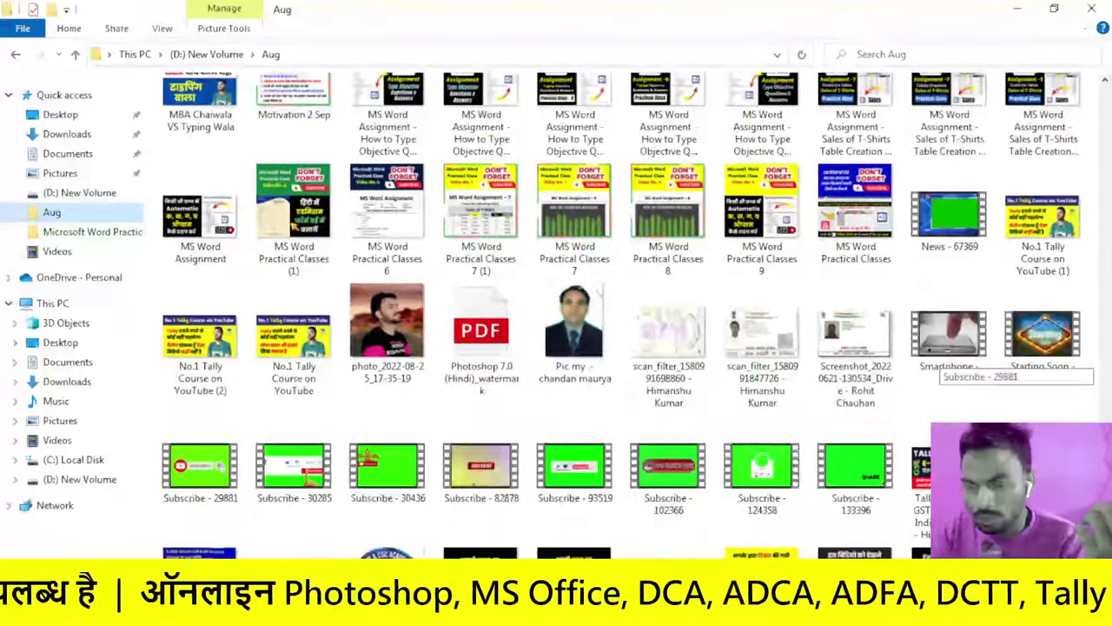
pyautogui.scroll(-1, 941, 363)
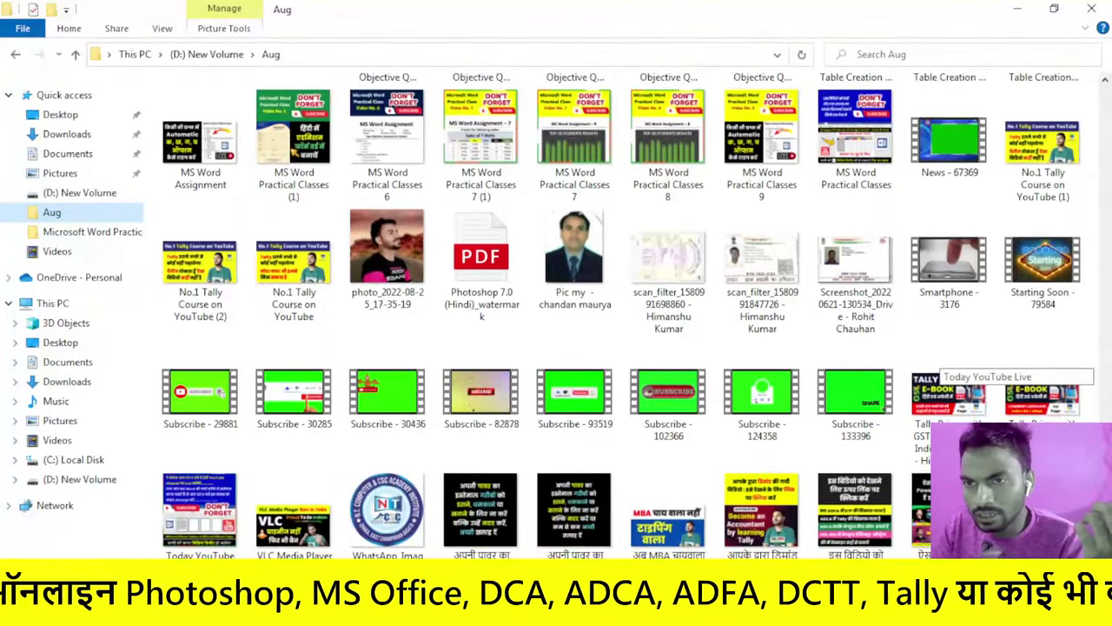
pyautogui.scroll(-1, 941, 364)
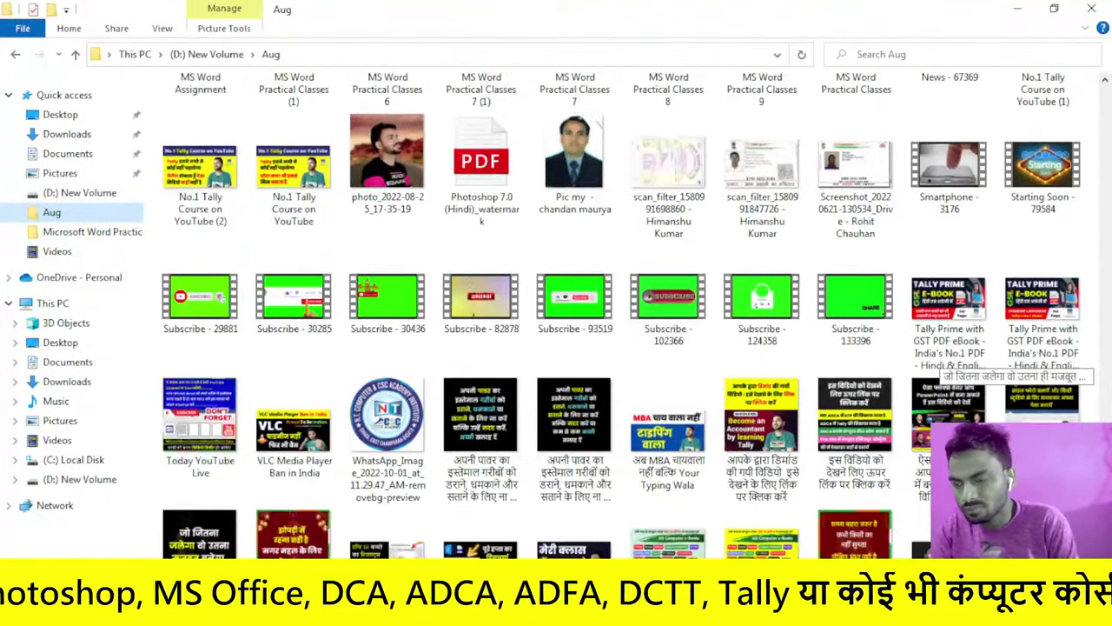
pyautogui.scroll(-1, 941, 363)
pyautogui.scroll(-1, 941, 363)
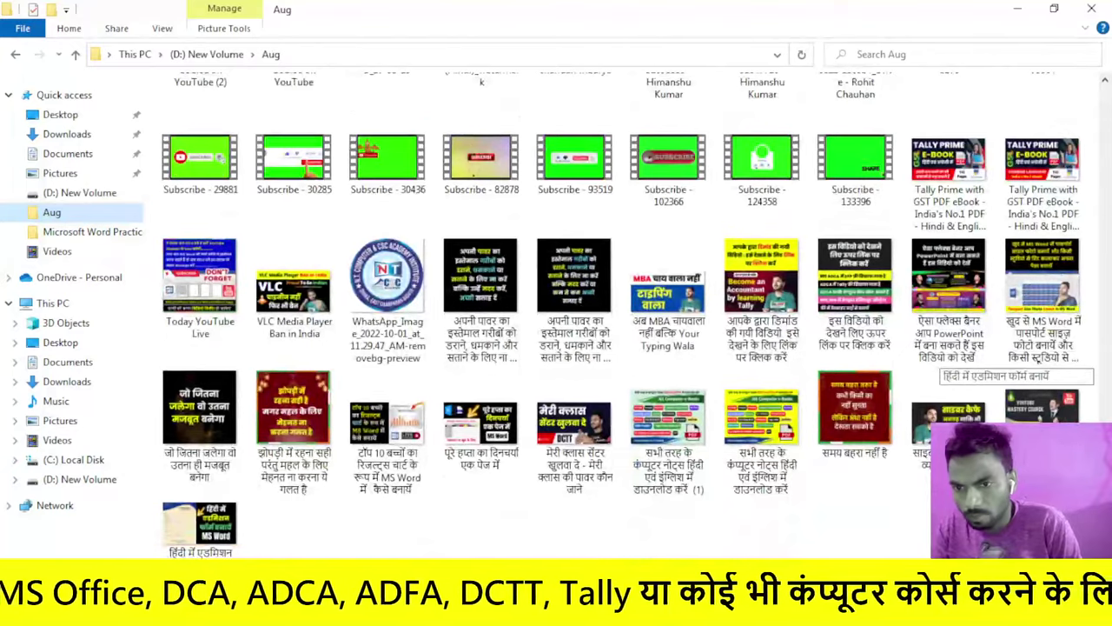
pyautogui.scroll(2, 941, 363)
pyautogui.scroll(5, 941, 363)
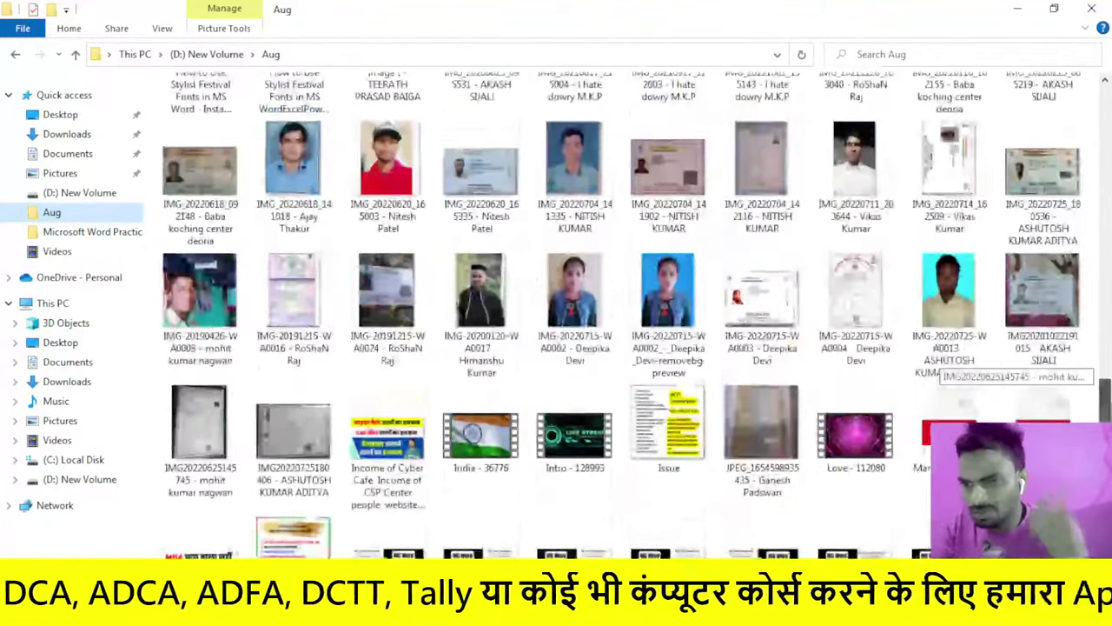
pyautogui.scroll(2, 941, 363)
pyautogui.scroll(5, 941, 364)
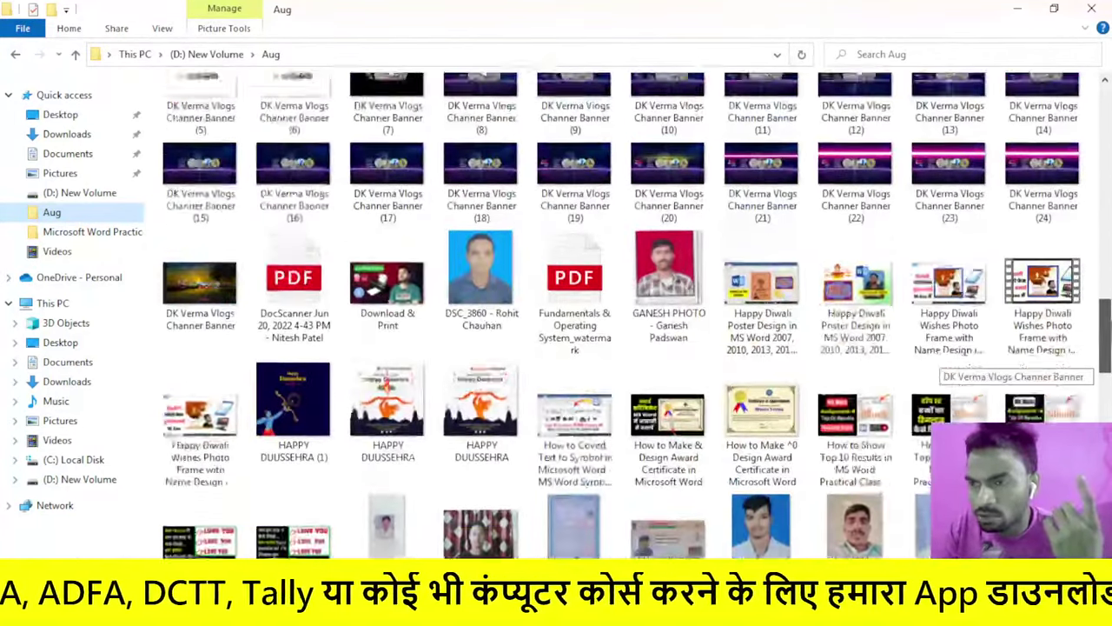
pyautogui.scroll(2, 941, 364)
pyautogui.scroll(1, 941, 364)
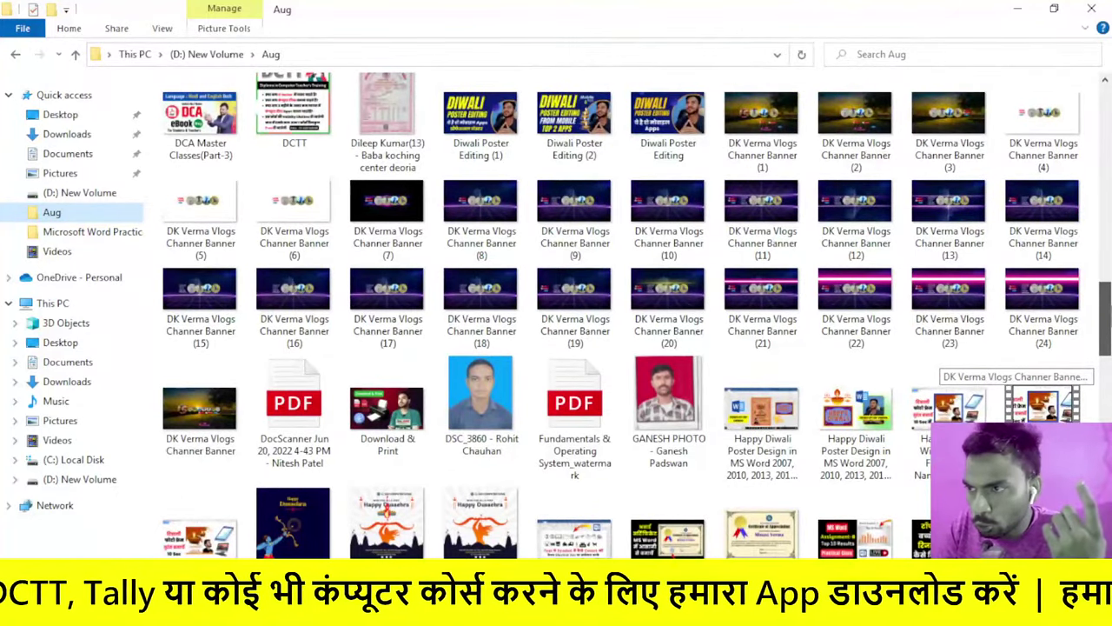
pyautogui.scroll(1, 941, 363)
pyautogui.scroll(3, 941, 363)
pyautogui.scroll(1, 941, 364)
pyautogui.scroll(1, 941, 363)
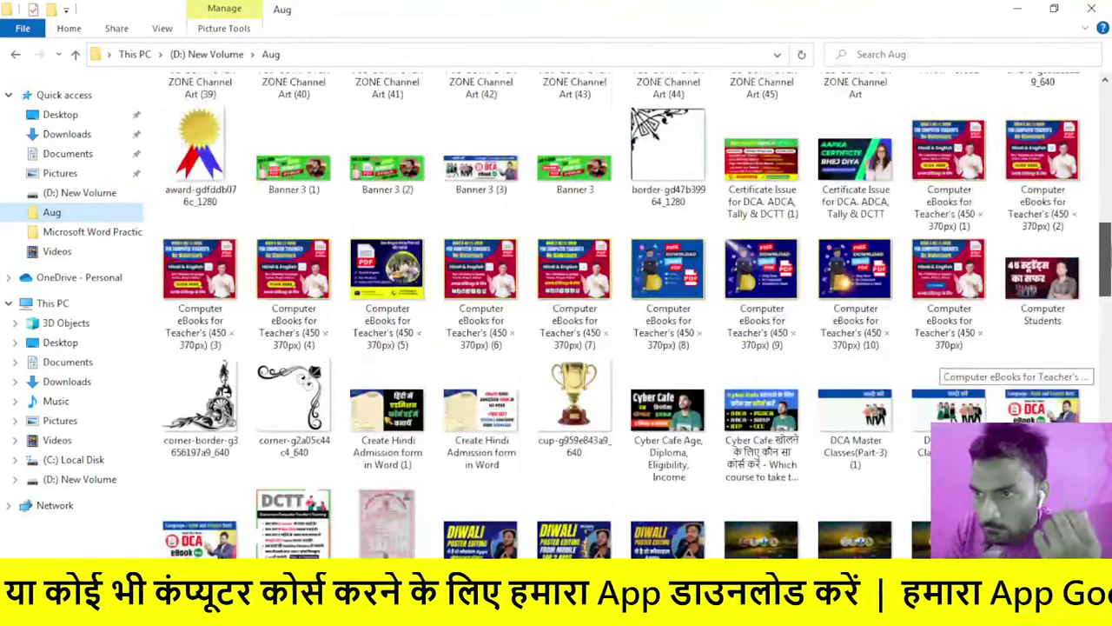
pyautogui.scroll(2, 941, 363)
pyautogui.scroll(1, 941, 363)
pyautogui.scroll(2, 941, 363)
pyautogui.scroll(2, 941, 363)
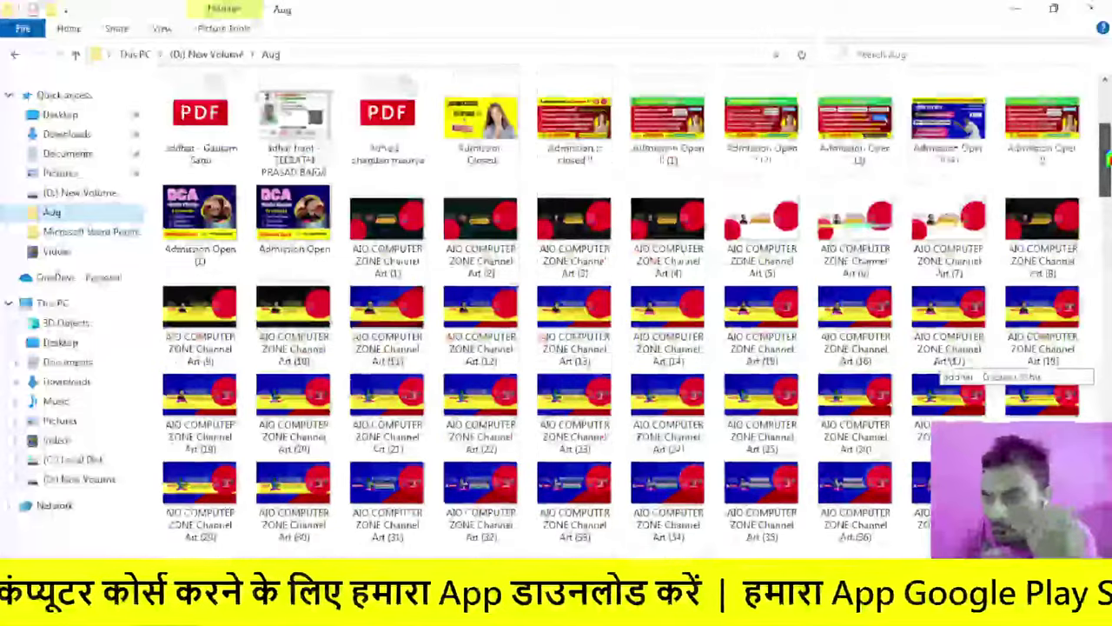
pyautogui.scroll(1, 941, 364)
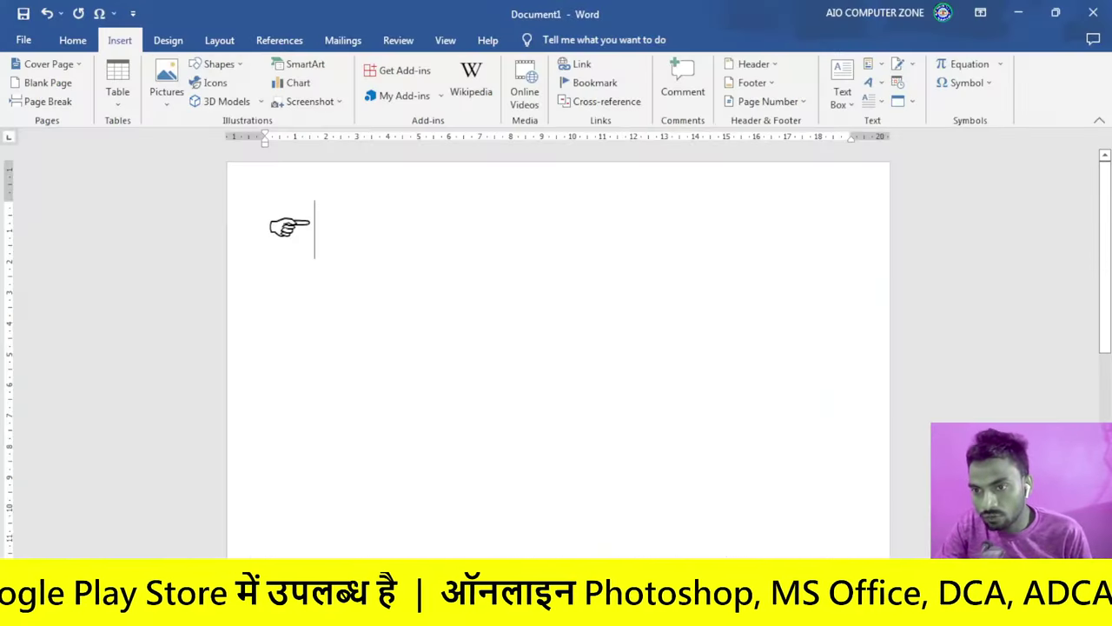
# - Delete the pointing-hand symbol and raise the empty line's font size to 80
pyautogui.hotkey('shift', 'Left')
pyautogui.press('Delete')
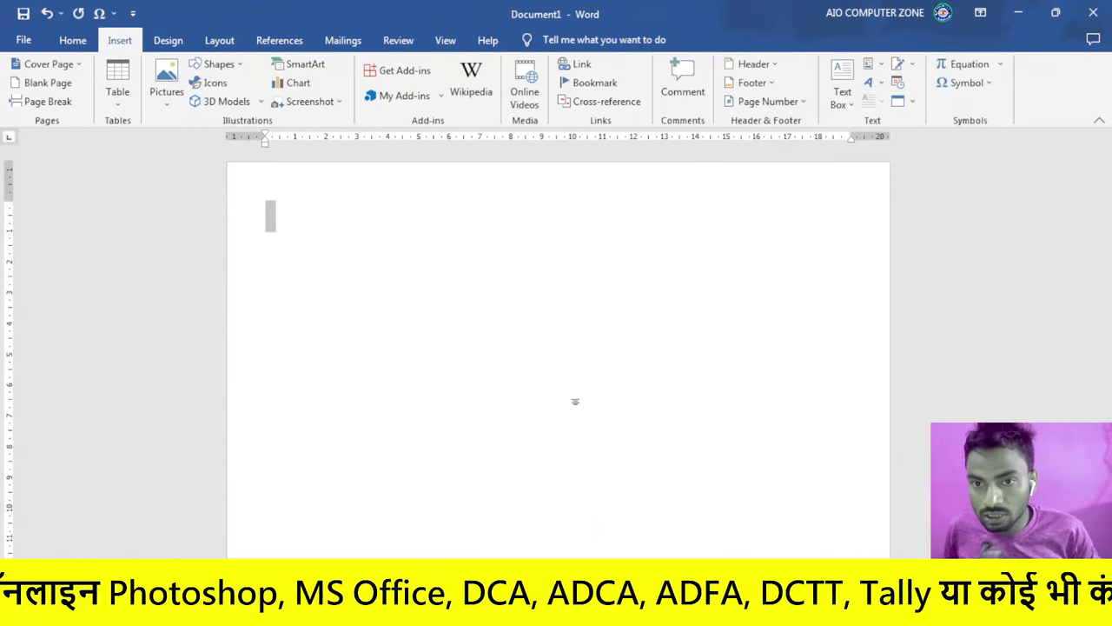
pyautogui.hotkey('ctrl', 'shift', '.')
pyautogui.hotkey('ctrl', 'shift', '.')
pyautogui.hotkey('ctrl', 'shift', '.')
pyautogui.hotkey('ctrl', 'shift', '.')
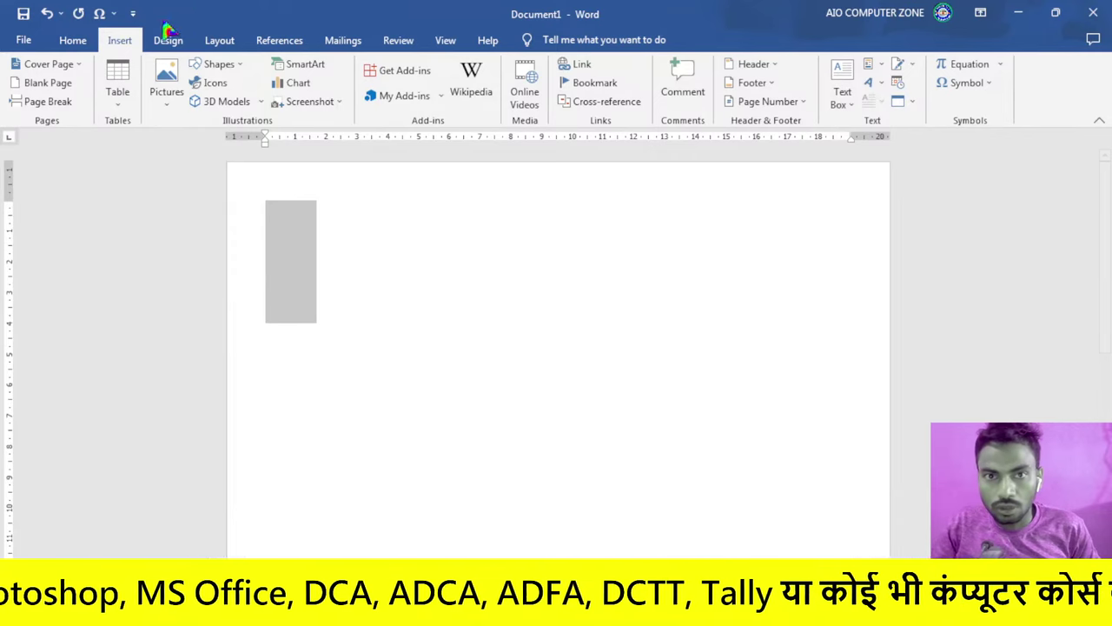
pyautogui.click(76, 44)
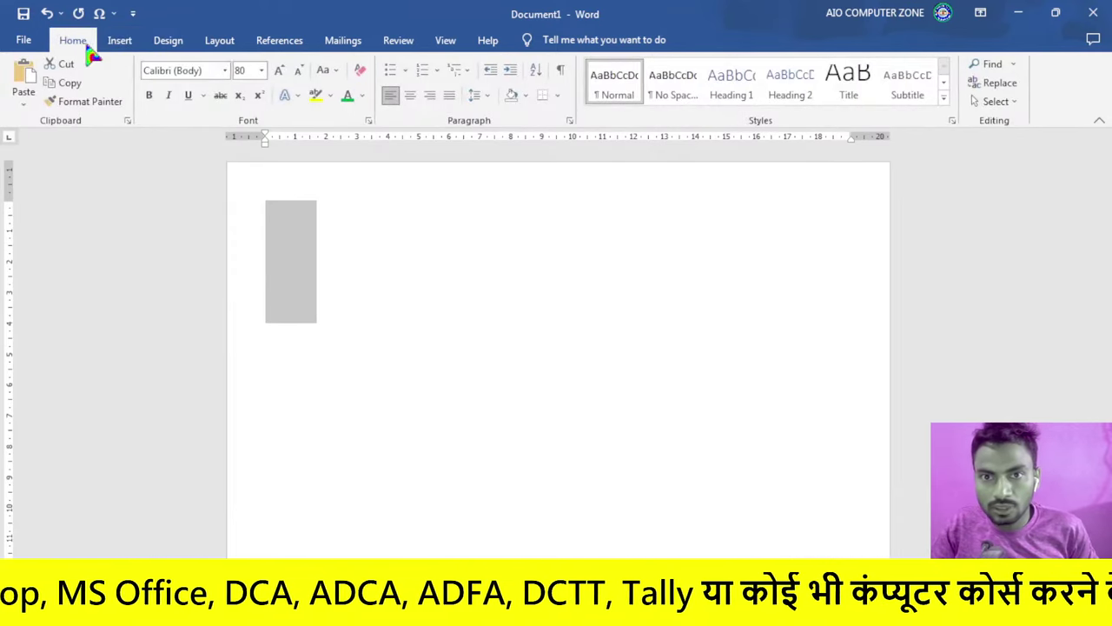
# - Switch to the Festival 1 font and type SUBSCRIBE, replacing the test words LOVE YOU
pyautogui.click(225, 70)
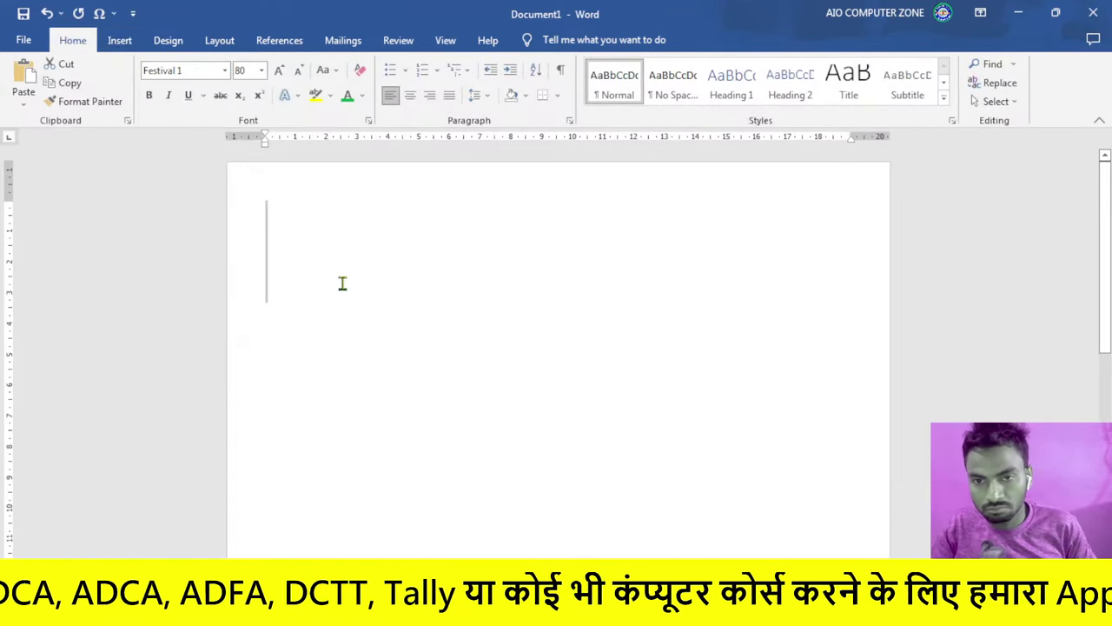
pyautogui.write('LO')
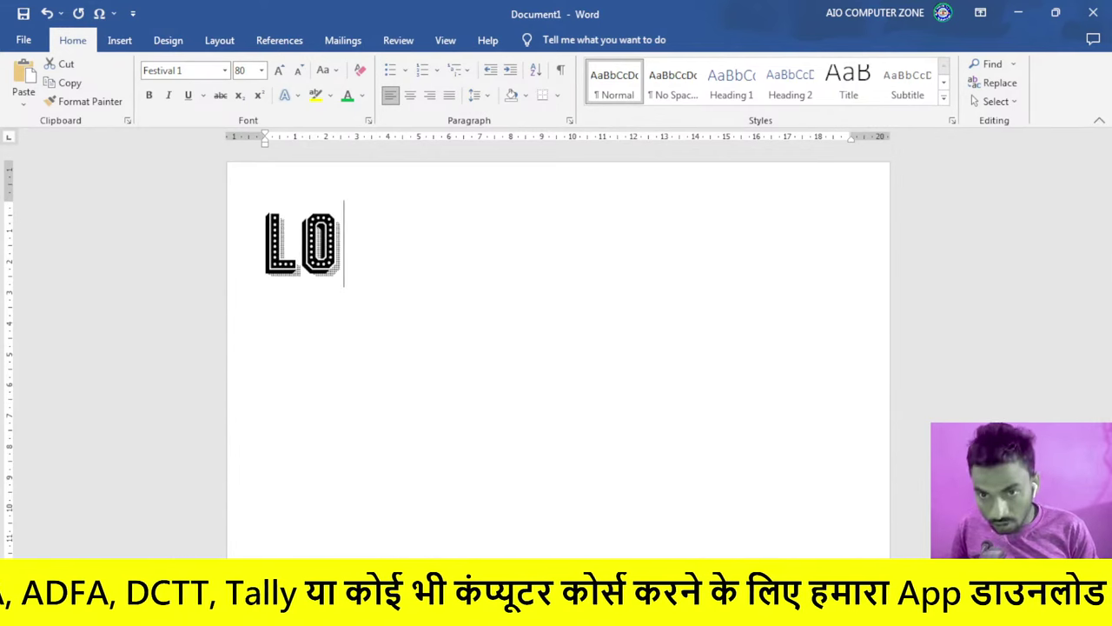
pyautogui.write('VE ')
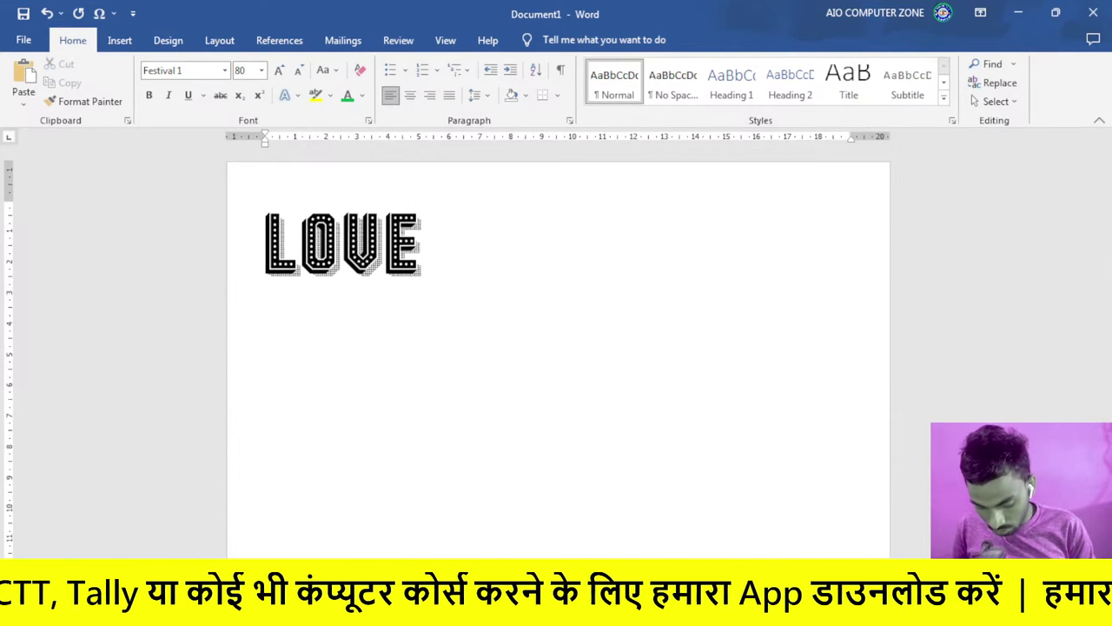
pyautogui.write('YOU')
pyautogui.press('BackSpace')
pyautogui.press('BackSpace')
pyautogui.press('BackSpace')
pyautogui.press('BackSpace')
pyautogui.press('BackSpace')
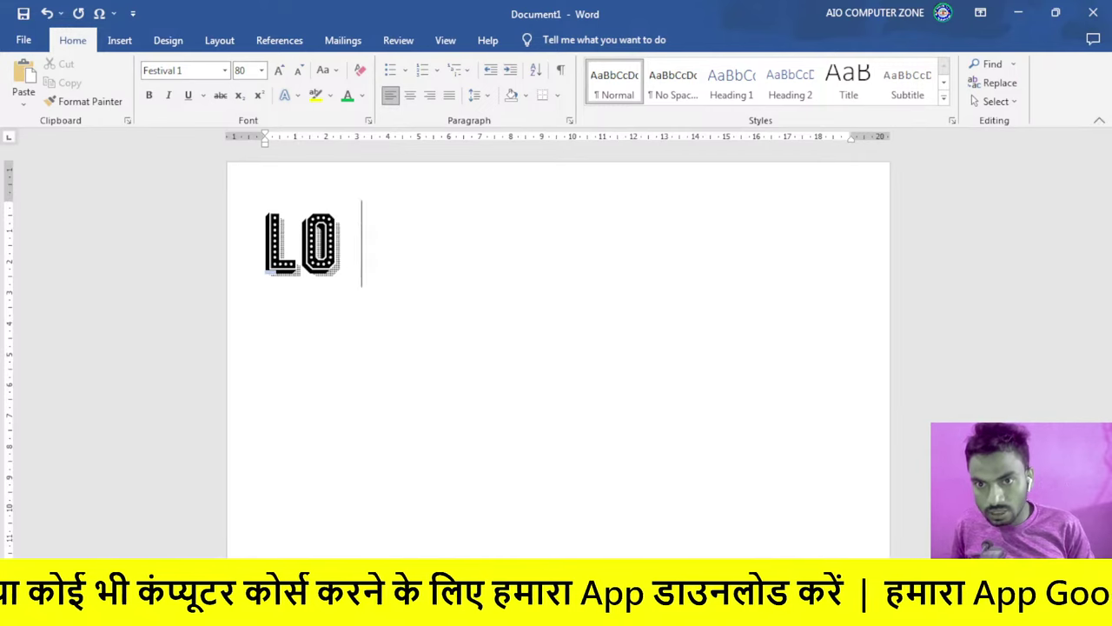
pyautogui.press('BackSpace')
pyautogui.press('BackSpace')
pyautogui.press('BackSpace')
pyautogui.write('SUBSC')
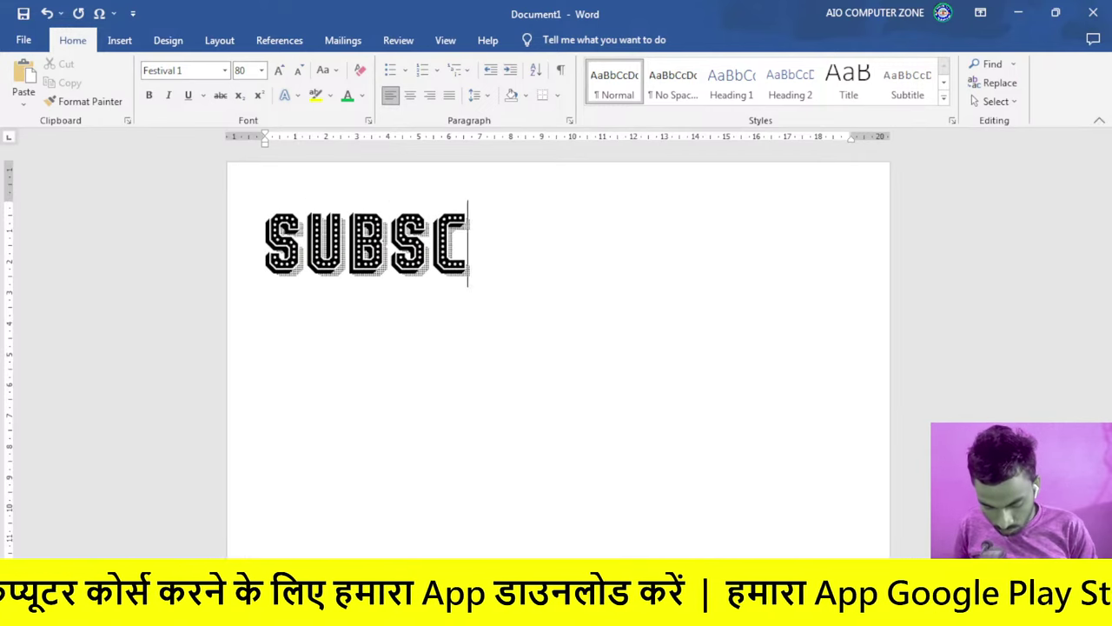
pyautogui.press('BackSpace')
pyautogui.press('BackSpace')
pyautogui.write('S')
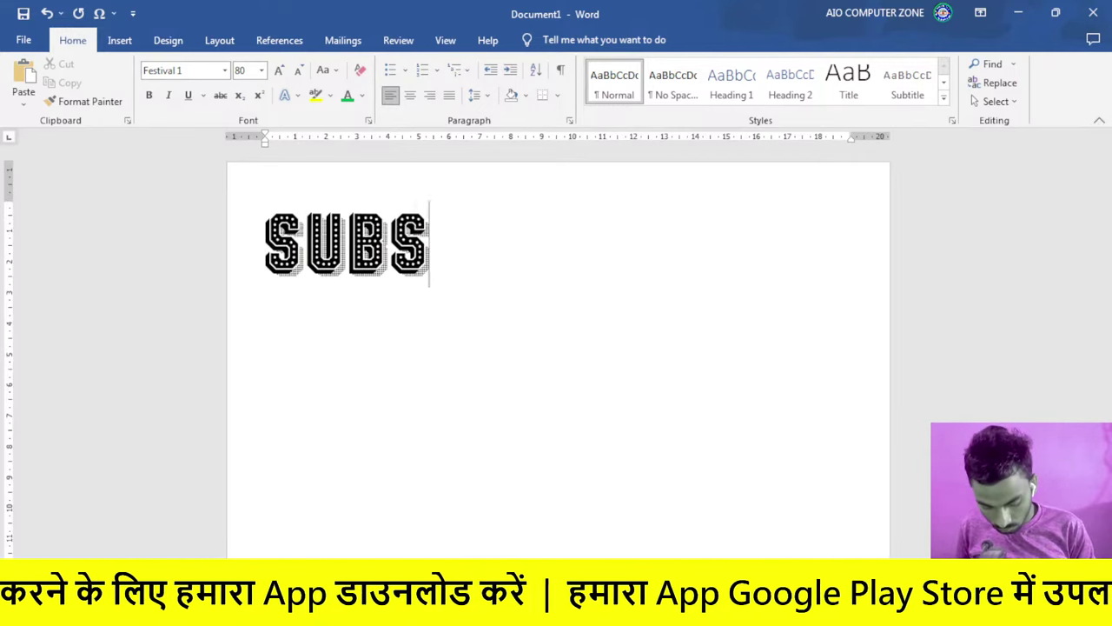
pyautogui.write('CRIBE')
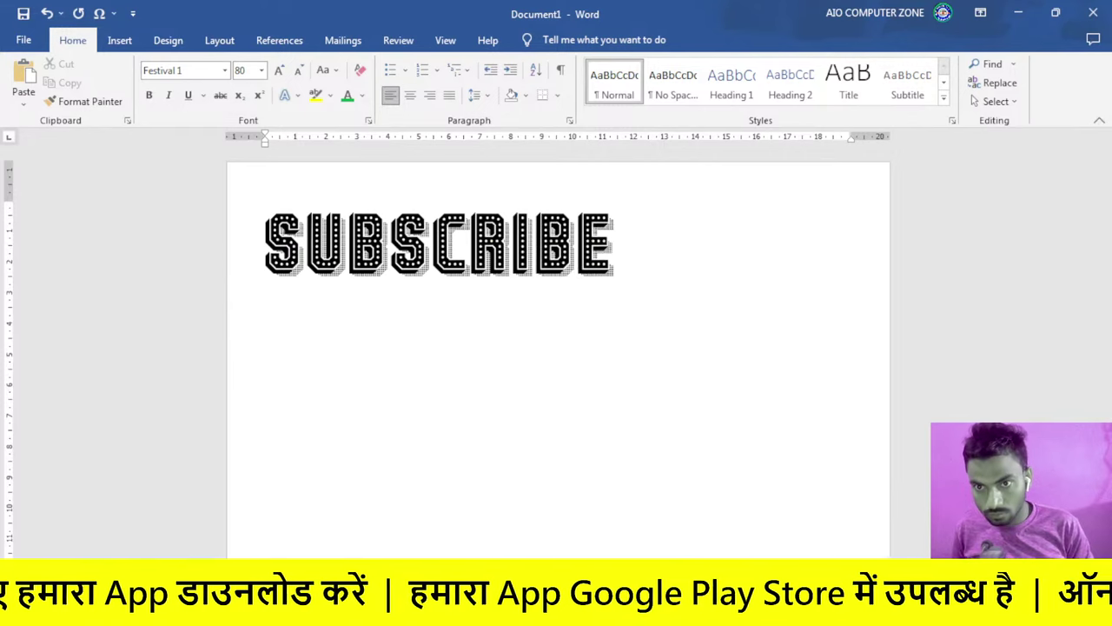
# - Centre SUBSCRIBE, enlarge it to size 120, colour it red, and add a new line below
pyautogui.hotkey('ctrl', 'a')
pyautogui.hotkey('ctrl', 'e')
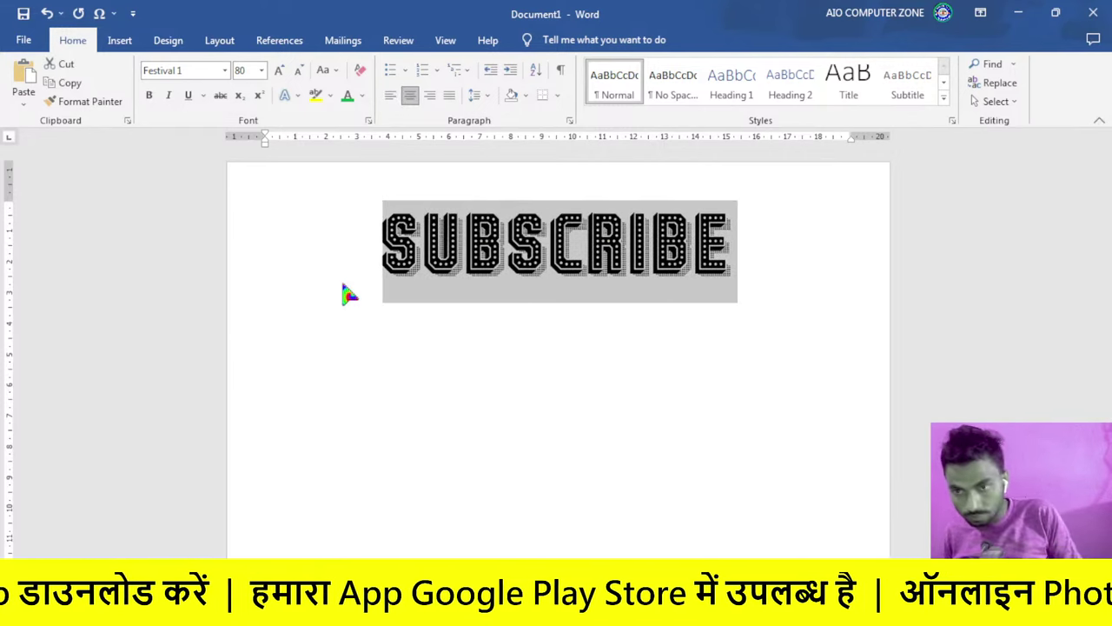
pyautogui.hotkey('ctrl', ']')
pyautogui.hotkey('ctrl', ']')
pyautogui.hotkey('ctrl', ']')
pyautogui.hotkey('ctrl', ']')
pyautogui.hotkey('ctrl', ']')
pyautogui.hotkey('ctrl', ']')
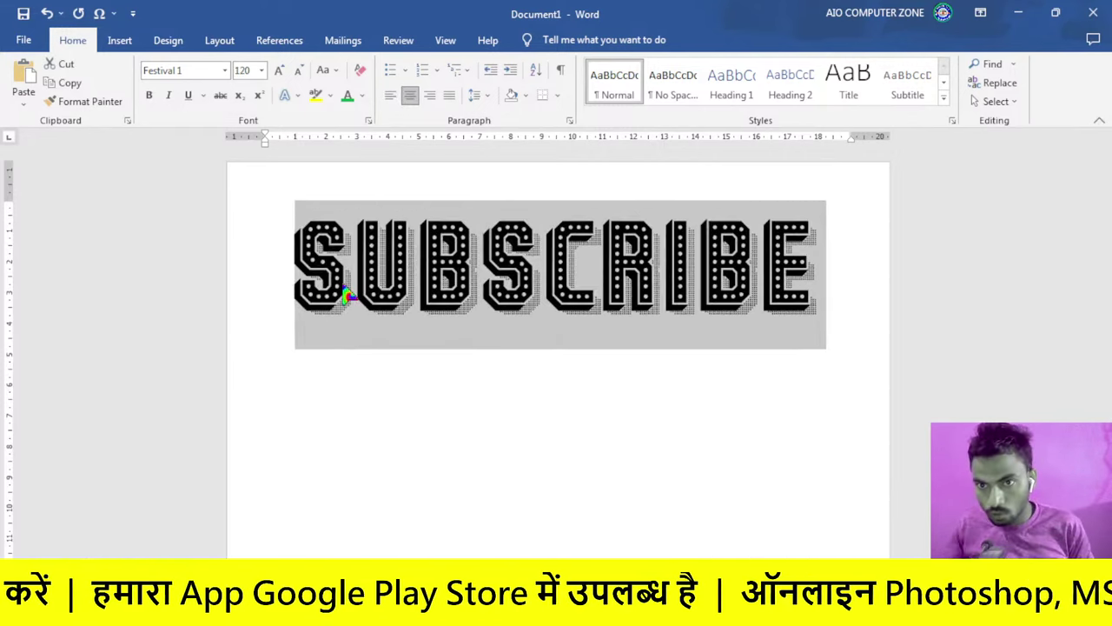
pyautogui.click(364, 96)
pyautogui.click(358, 243)
pyautogui.click(429, 345)
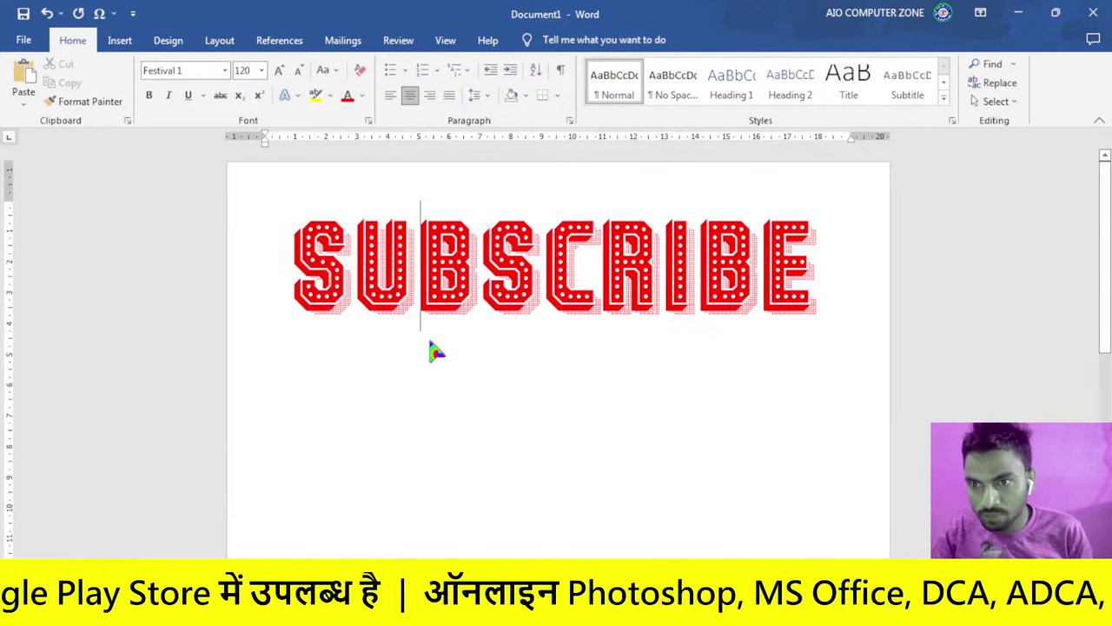
pyautogui.press('Return')
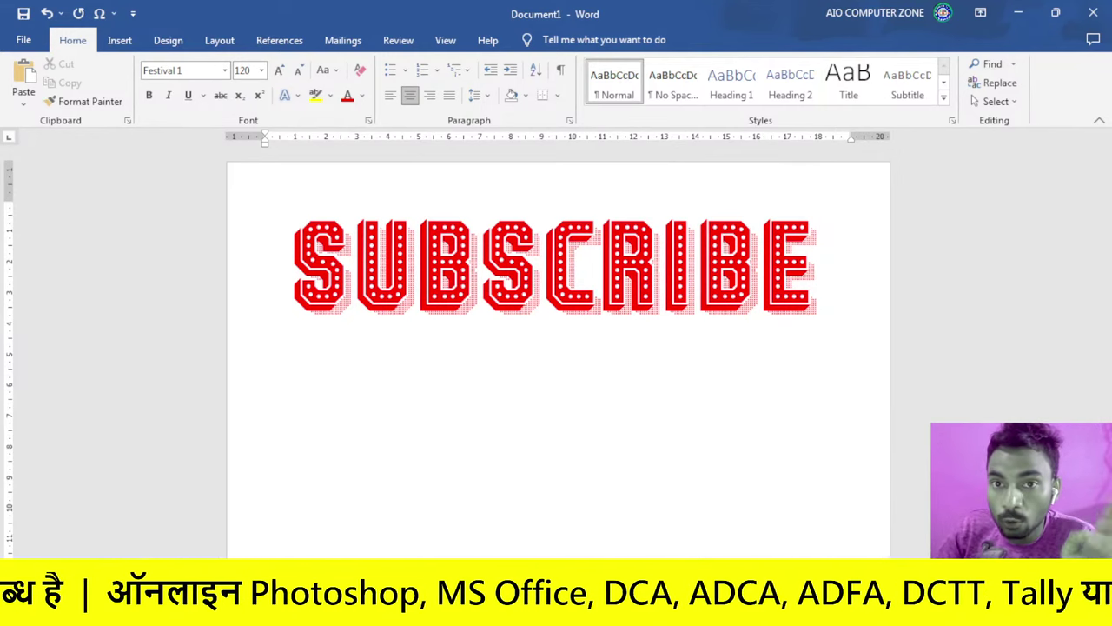
# - Try typing LIKE in the Festival 2 font, then select and delete that line
pyautogui.click(224, 70)
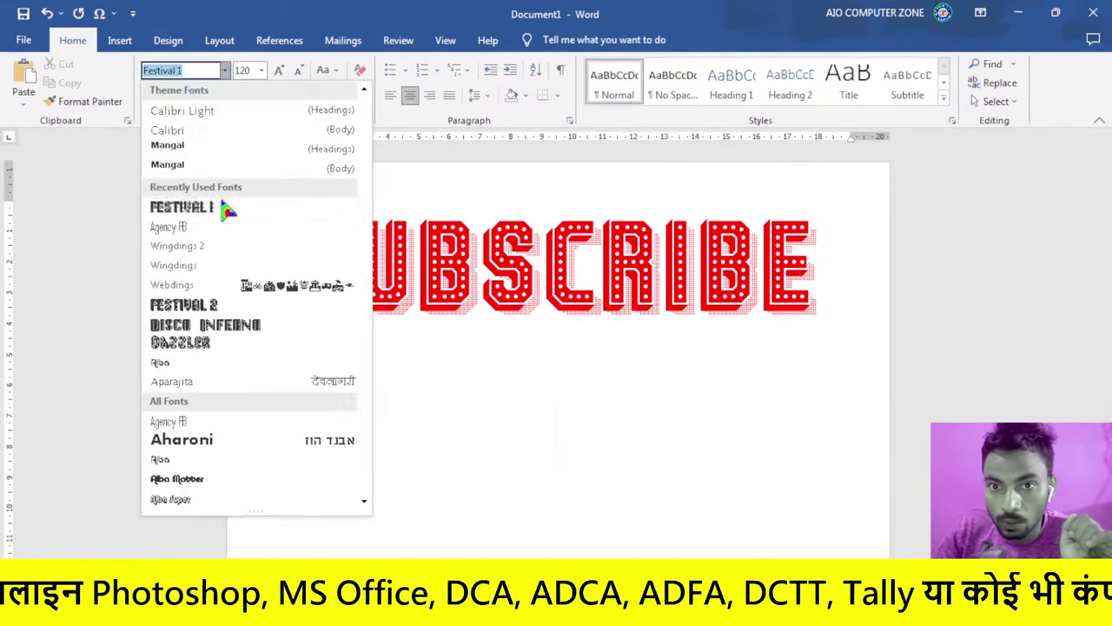
pyautogui.click(219, 305)
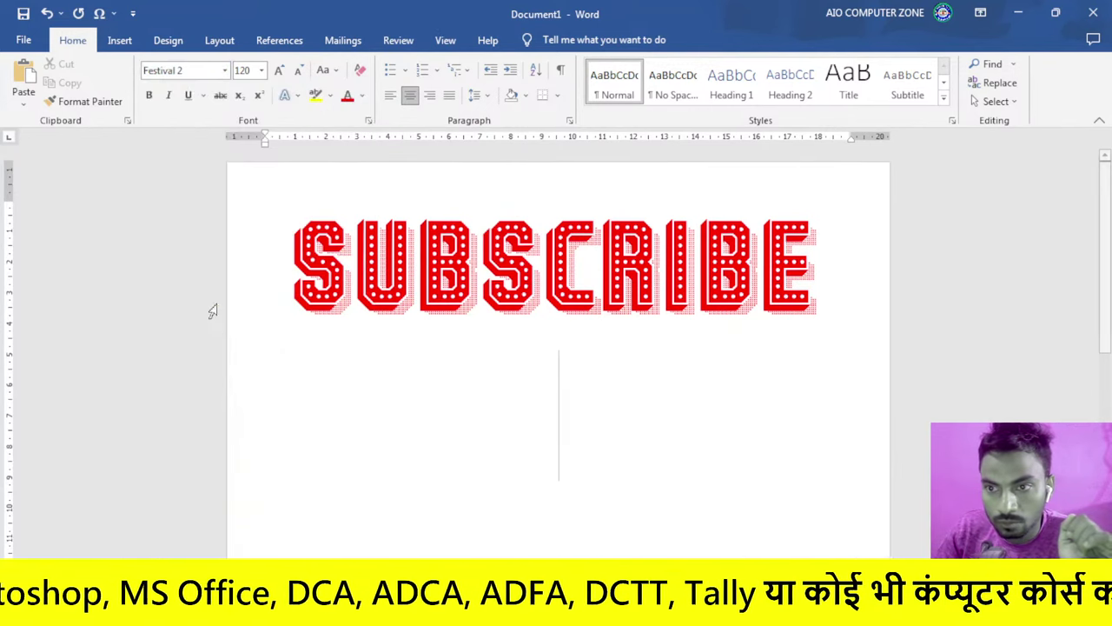
pyautogui.write('LIK')
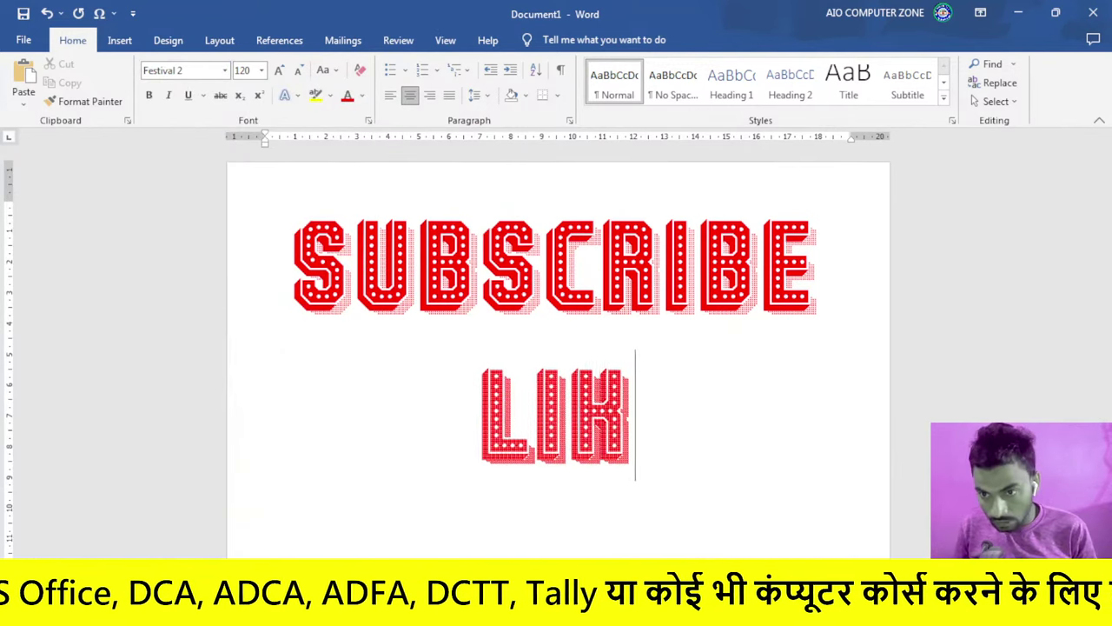
pyautogui.write('E')
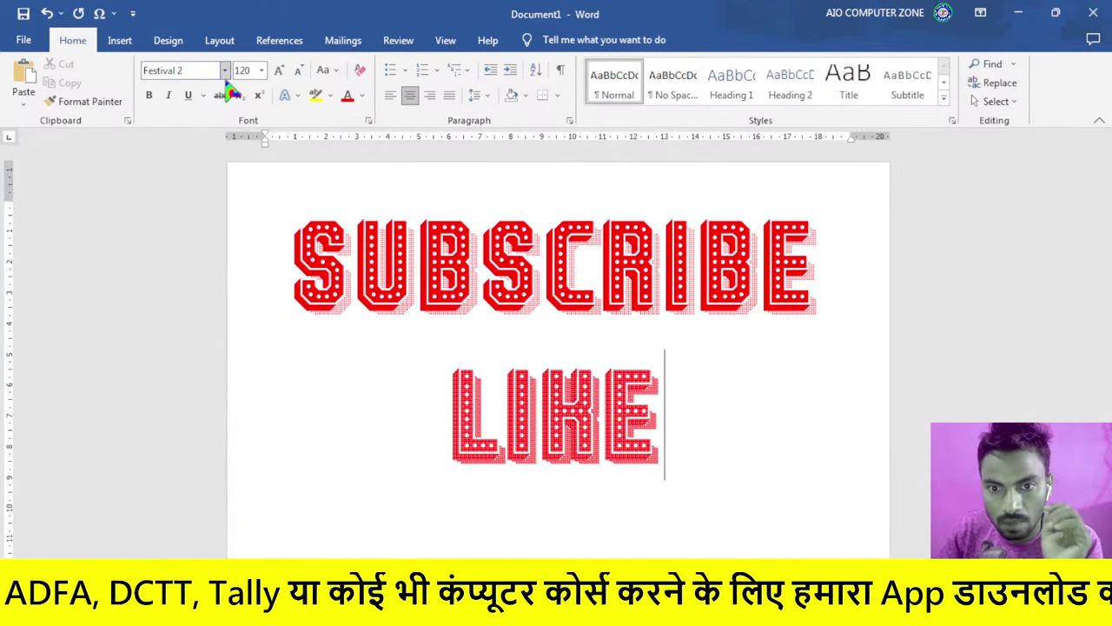
pyautogui.click(225, 72)
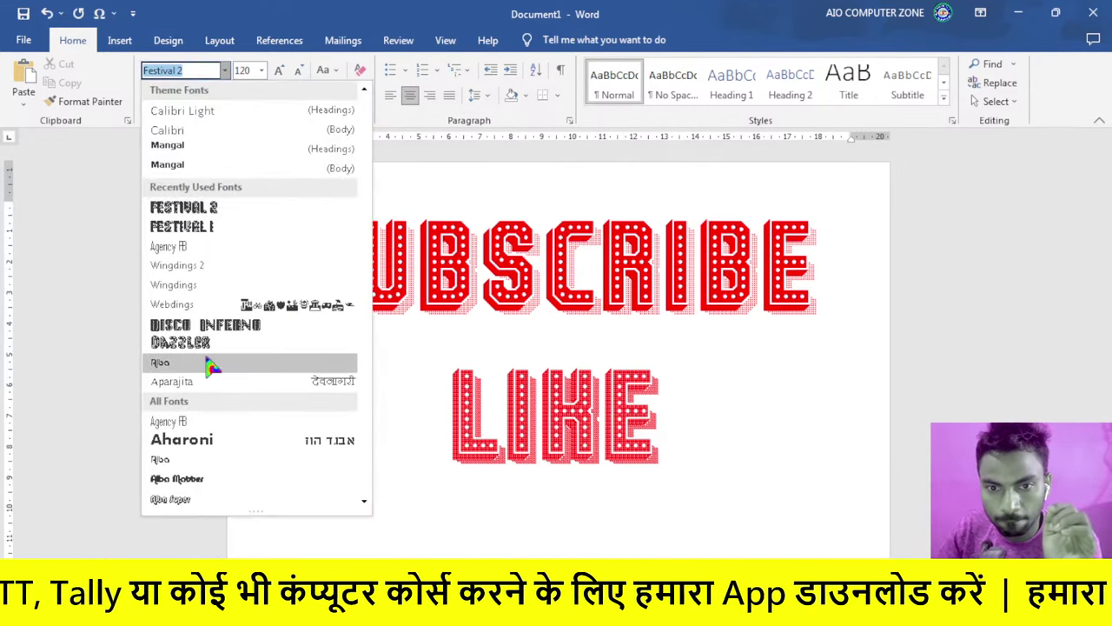
pyautogui.click(180, 342)
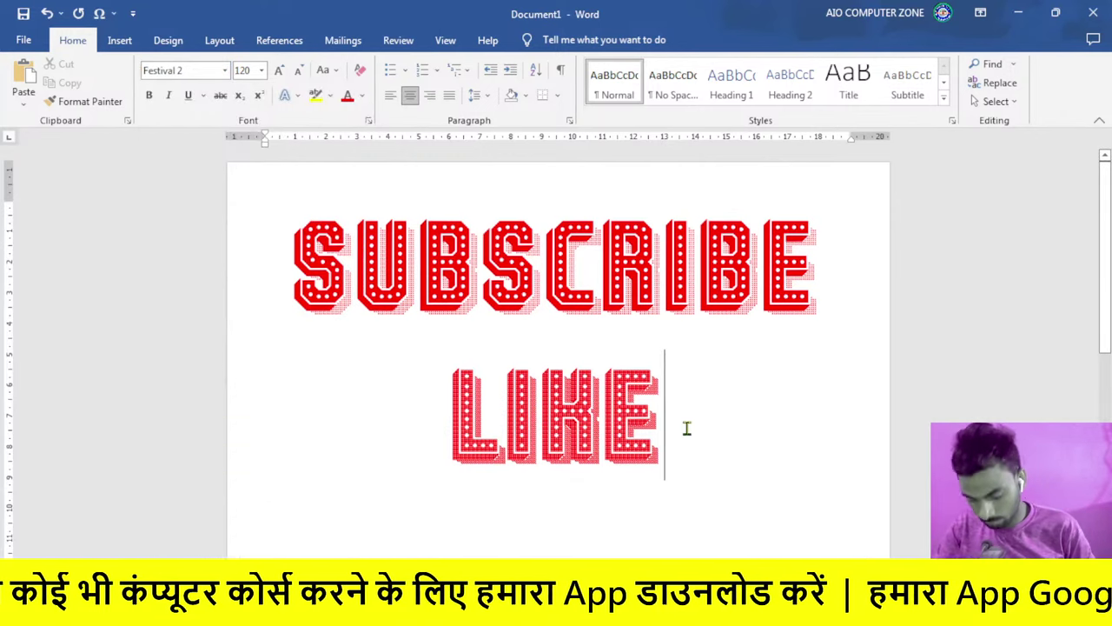
pyautogui.moveTo(685, 428); pyautogui.dragTo(450, 416)
pyautogui.press('Delete')
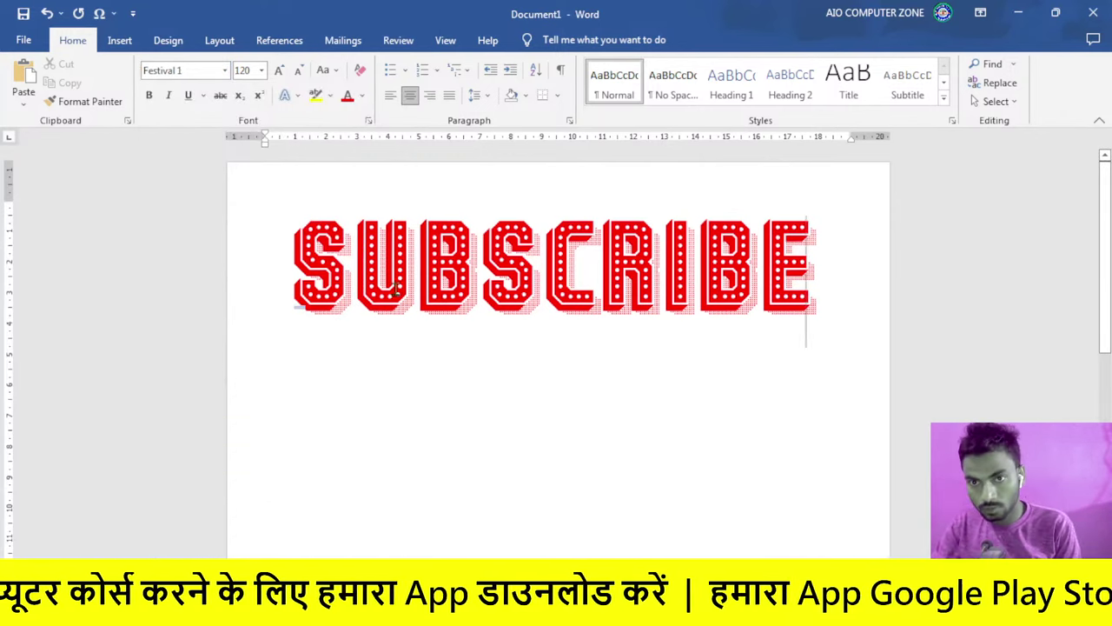
# - Type SHARE in the Disco Inferno font and start a new line below it
pyautogui.click(224, 70)
pyautogui.click(228, 351)
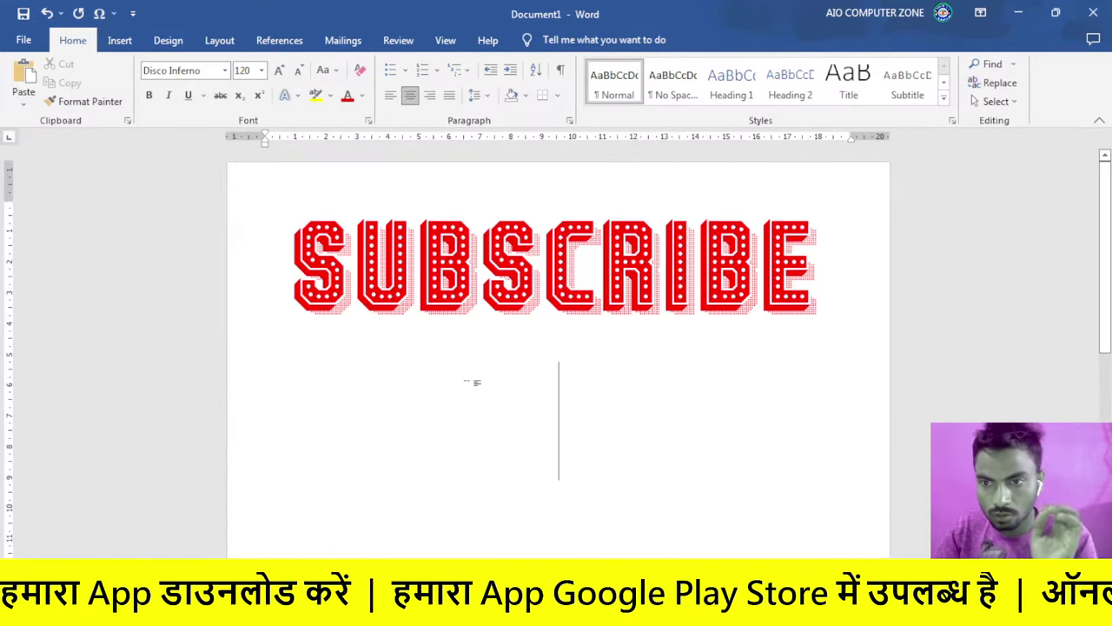
pyautogui.write('SHARE')
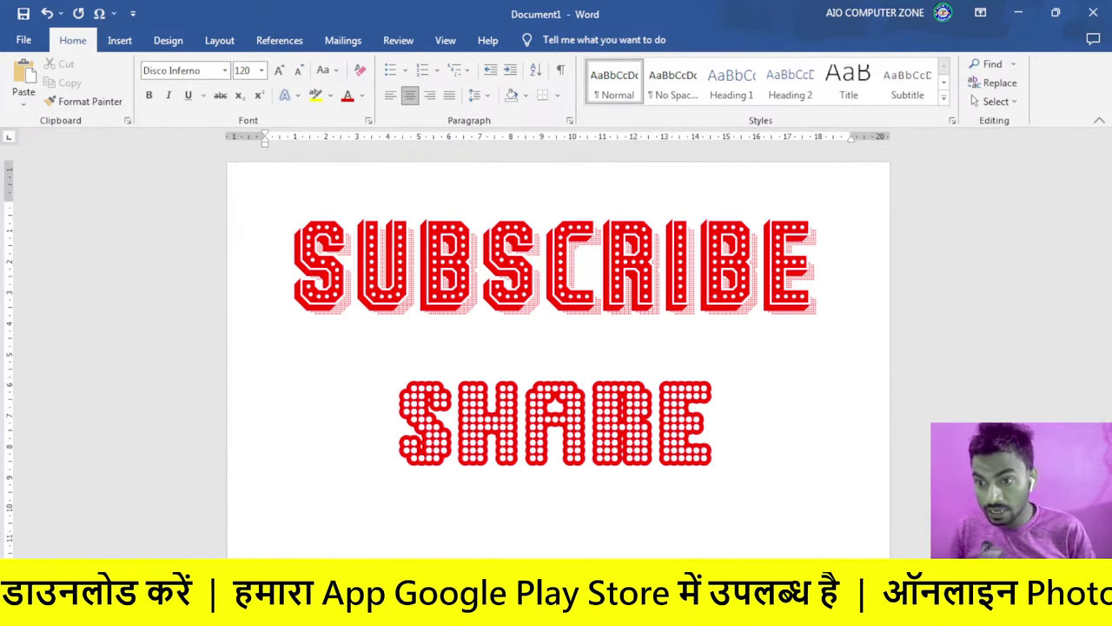
pyautogui.press('Return')
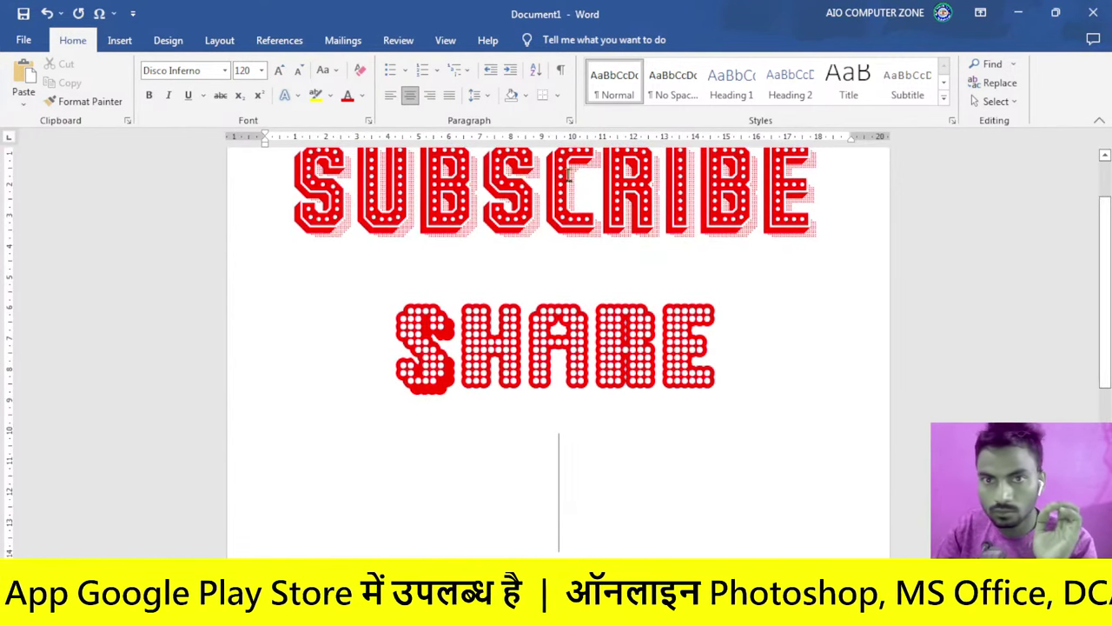
pyautogui.click(225, 70)
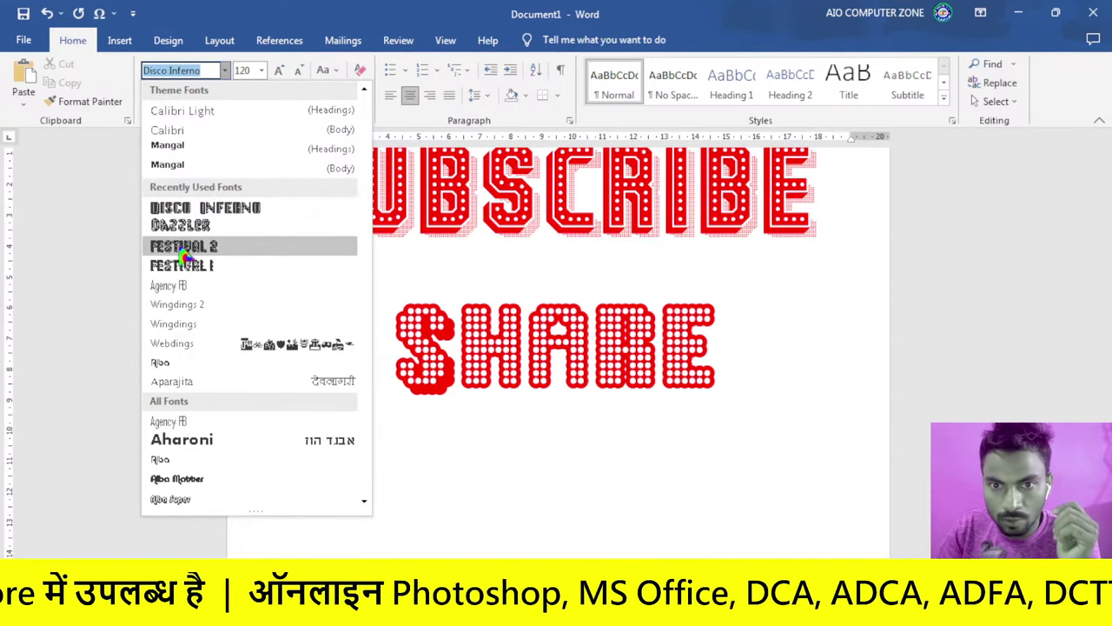
# - Type LIKE in the Dazzler font on the line below SHARE
pyautogui.click(180, 224)
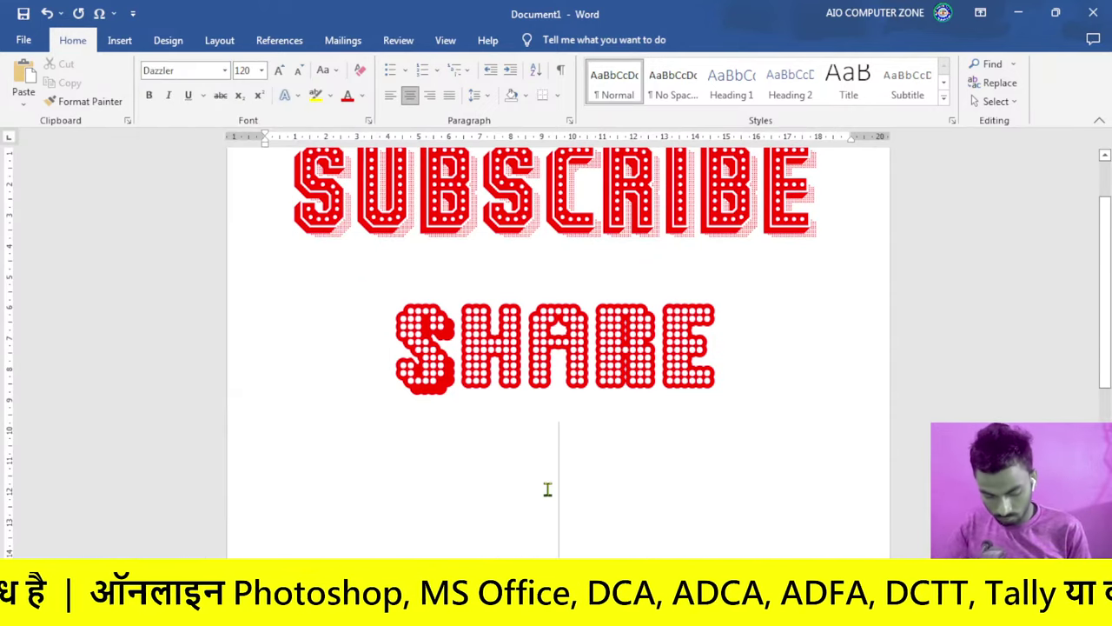
pyautogui.write('L')
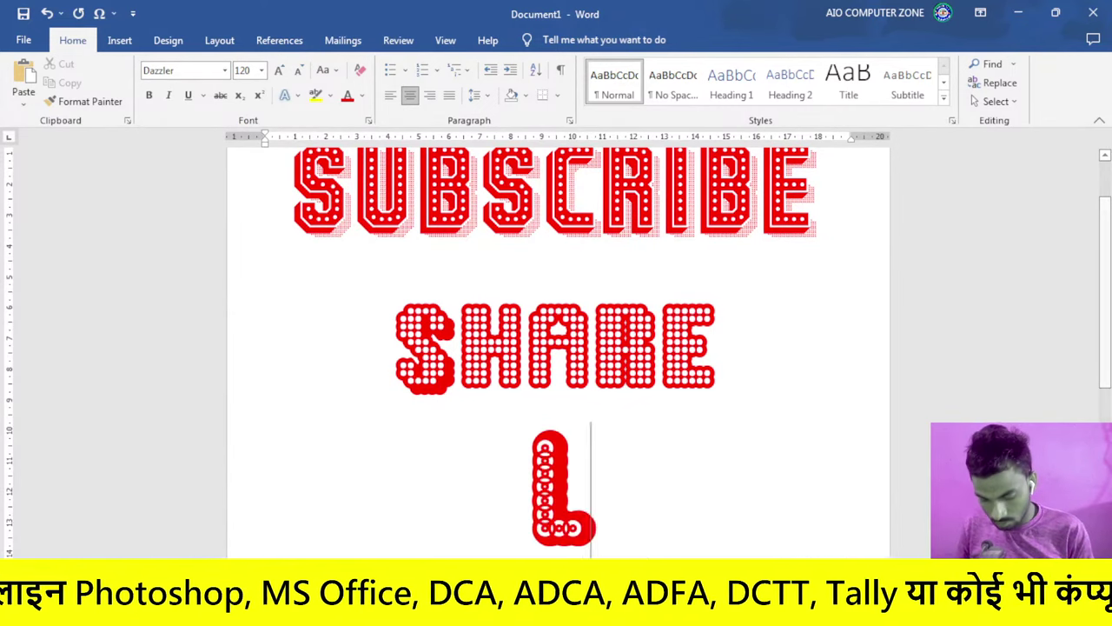
pyautogui.write('IKE')
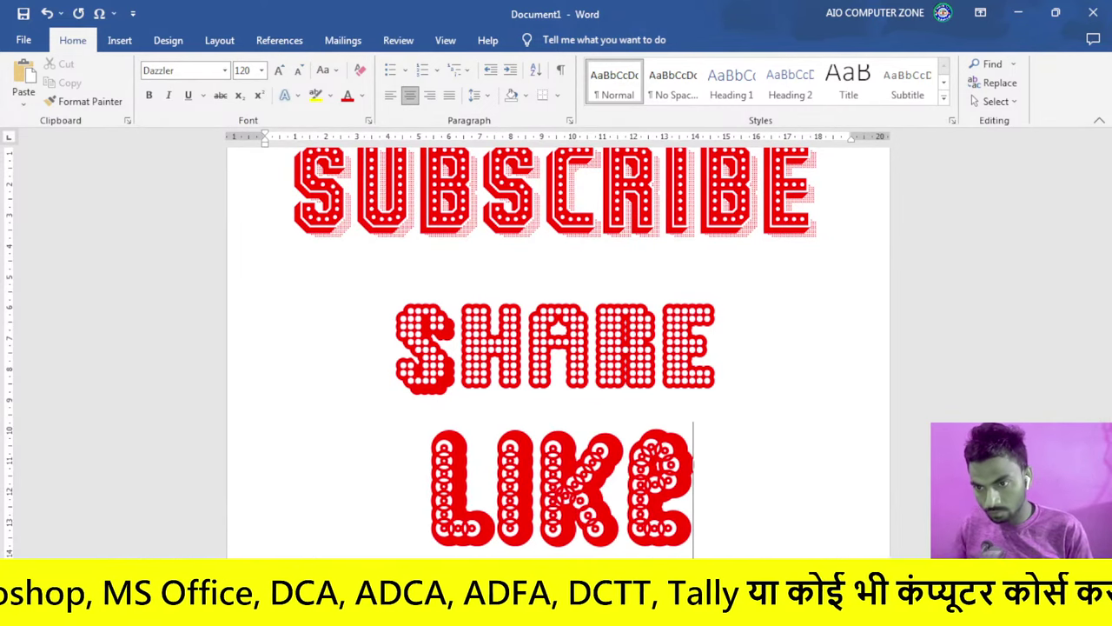
# - Make LIKE blue and add a coloured outline to its letters
pyautogui.click(317, 430)
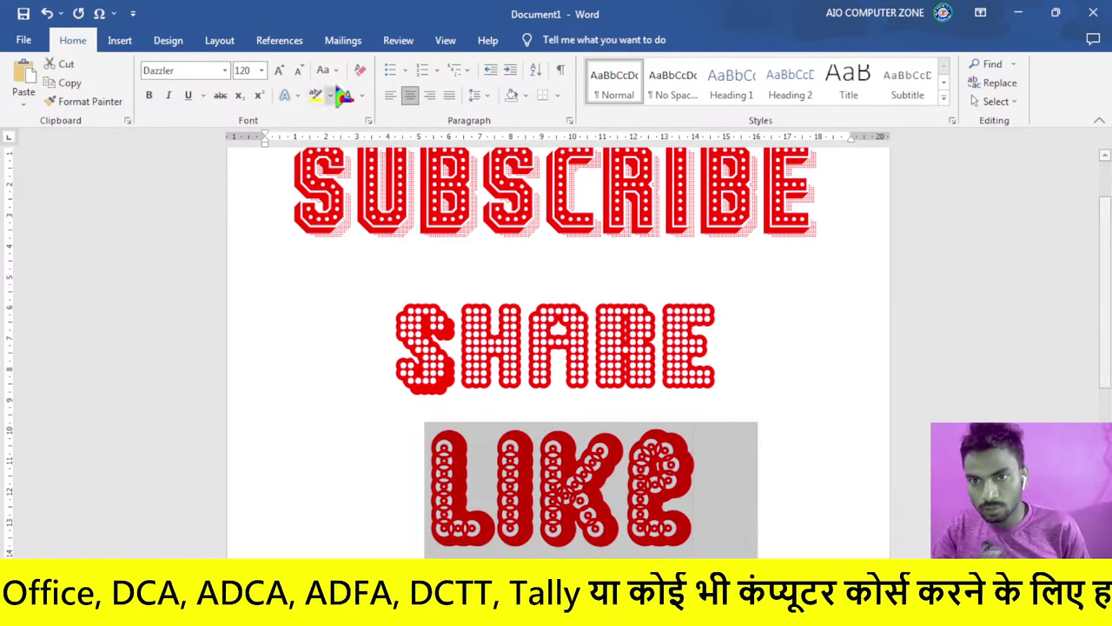
pyautogui.click(363, 95)
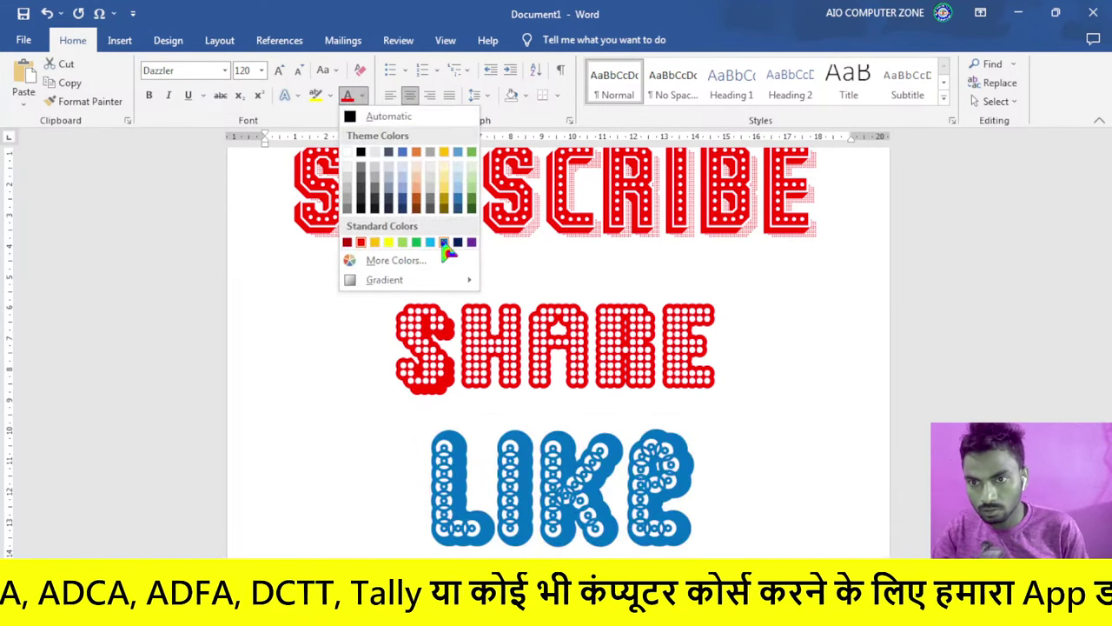
pyautogui.click(444, 242)
pyautogui.click(287, 94)
pyautogui.moveTo(319, 255)
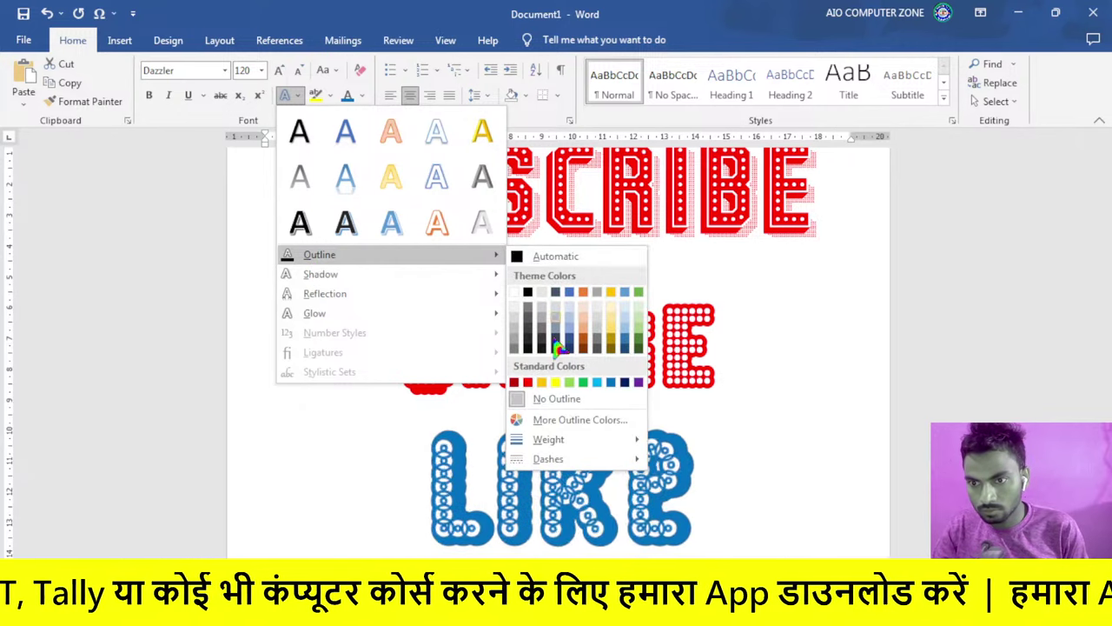
pyautogui.click(527, 383)
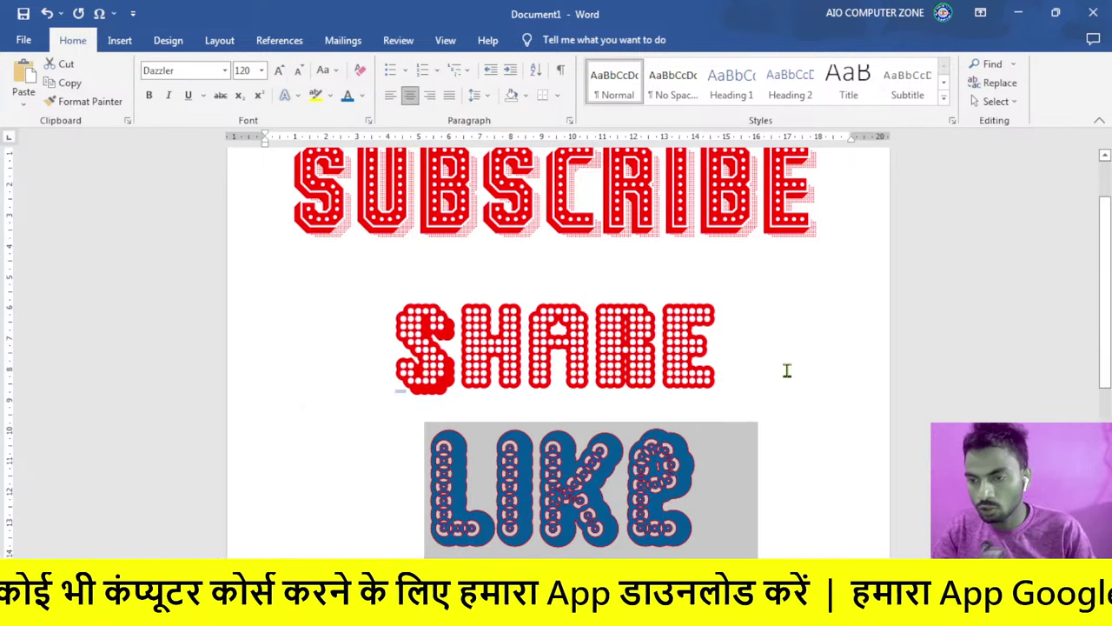
pyautogui.click(785, 370)
pyautogui.scroll(2, 785, 370)
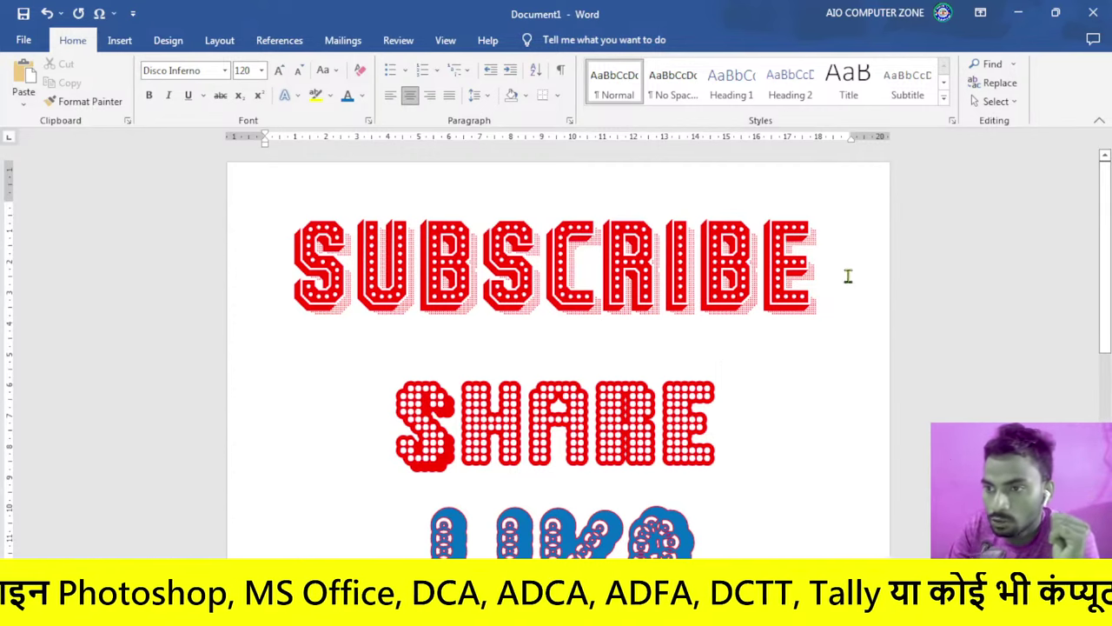
pyautogui.click(531, 357)
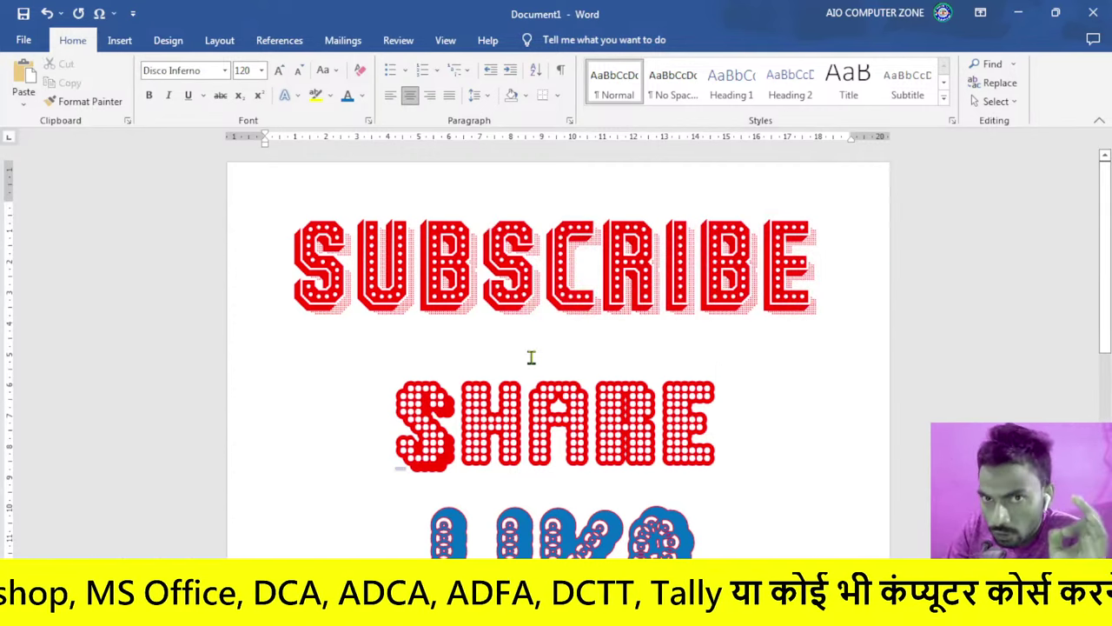